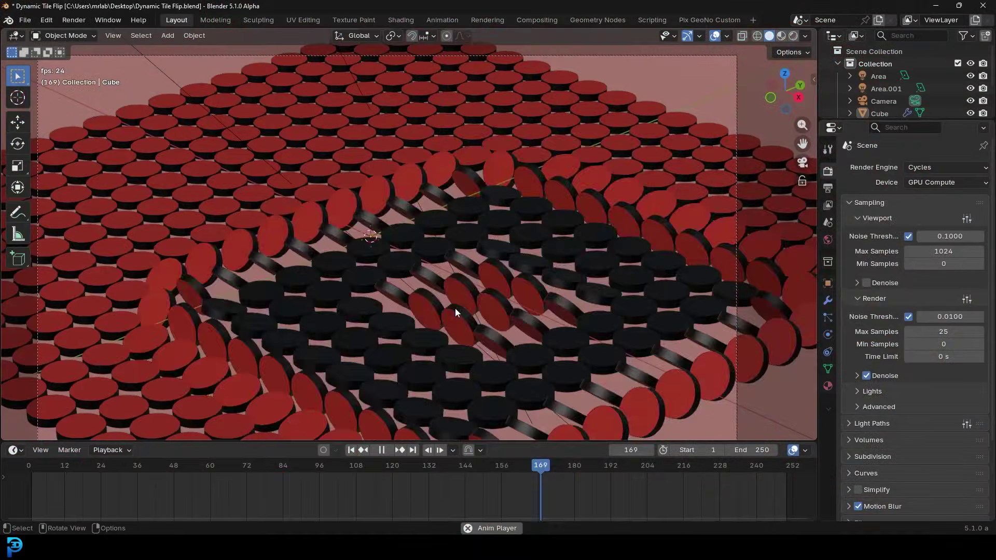
# Step: Play and pause the tile-flip animation, examine the flipping tiles up close, and leave the camera view
pyautogui.press('space')
pyautogui.keyDown('ctrl'); pyautogui.moveTo(453, 262); pyautogui.dragTo(468, 238, button='middle'); pyautogui.keyUp('ctrl')
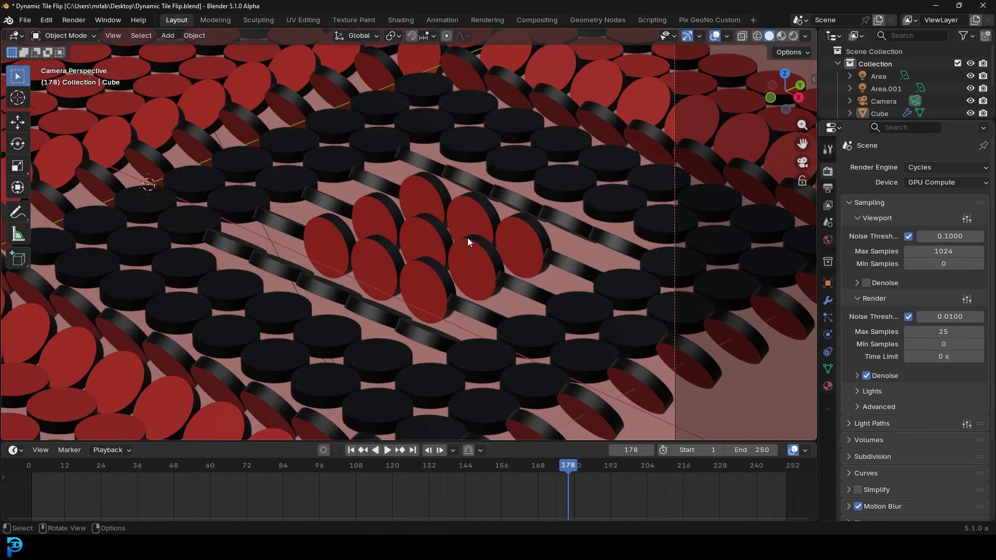
pyautogui.press('space')
pyautogui.press('space')
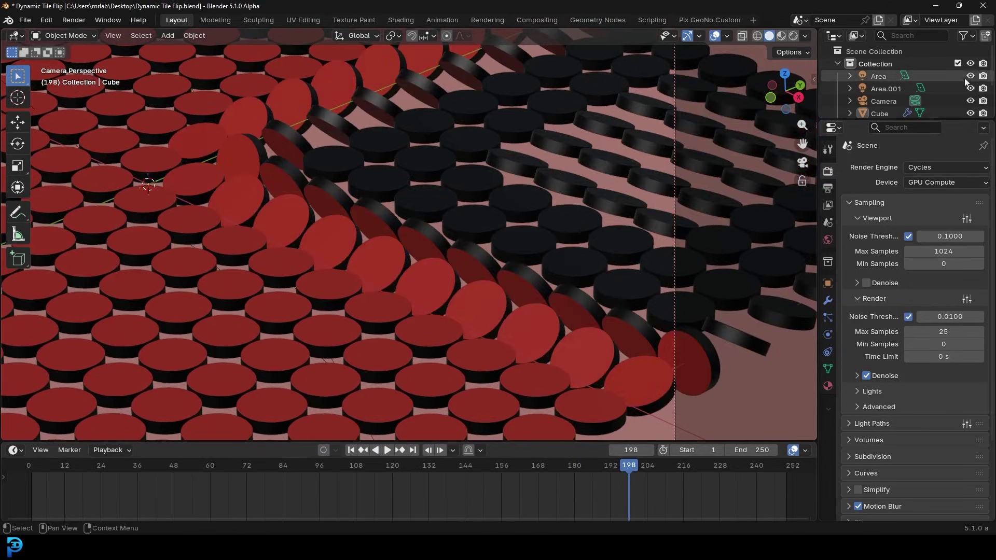
pyautogui.press('KP_0')
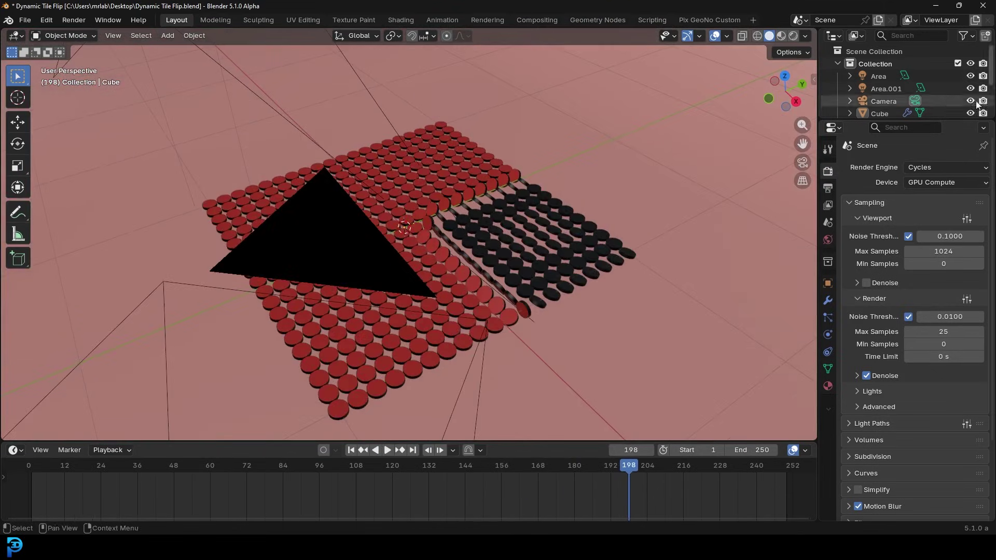
# Step: Select the Falloff object and play the animation to examine how its movement flips the tiles
pyautogui.scroll(-3, 947, 108)
pyautogui.scroll(2, 593, 206)
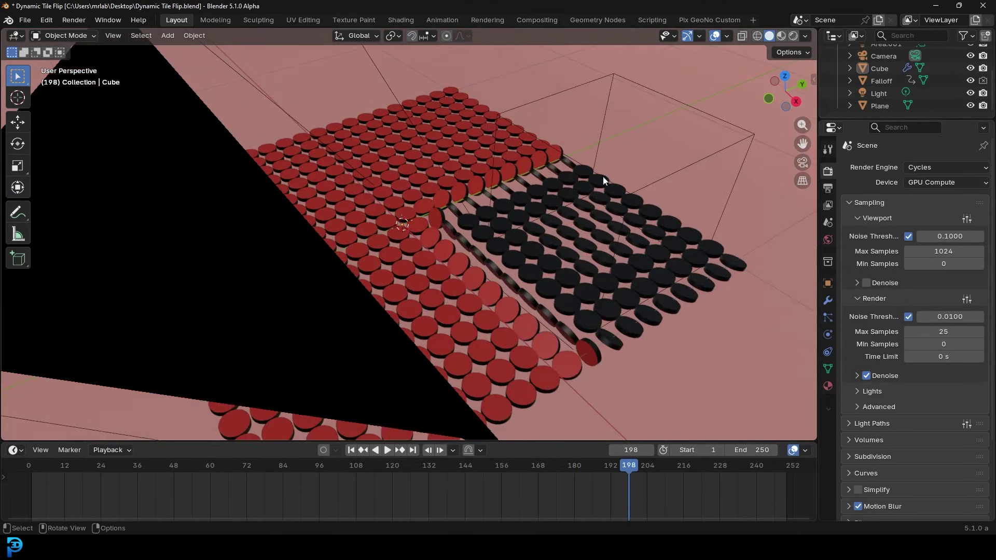
pyautogui.click(567, 89)
pyautogui.moveTo(605, 138); pyautogui.dragTo(484, 285, button='middle')
pyautogui.press('space')
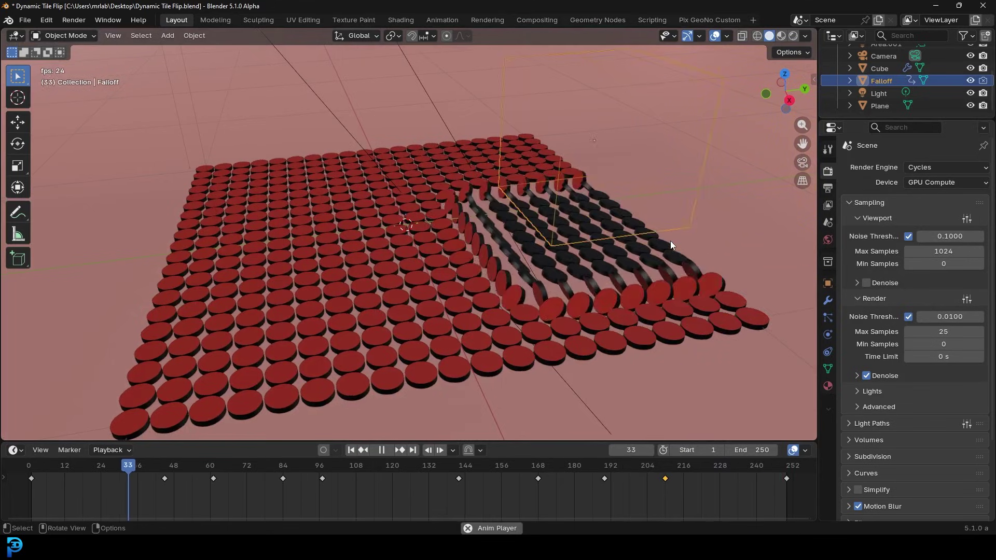
pyautogui.press('space')
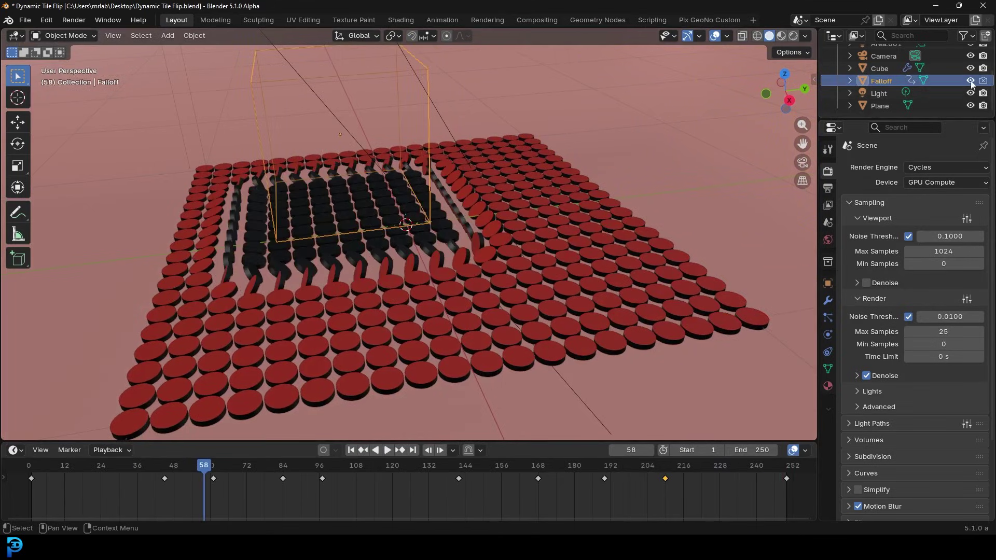
# Step: Hide the Falloff object, and examine the tile object's geometry node tree and its Yellow material nodes
pyautogui.click(969, 80)
pyautogui.moveTo(465, 243); pyautogui.dragTo(484, 271, button='middle')
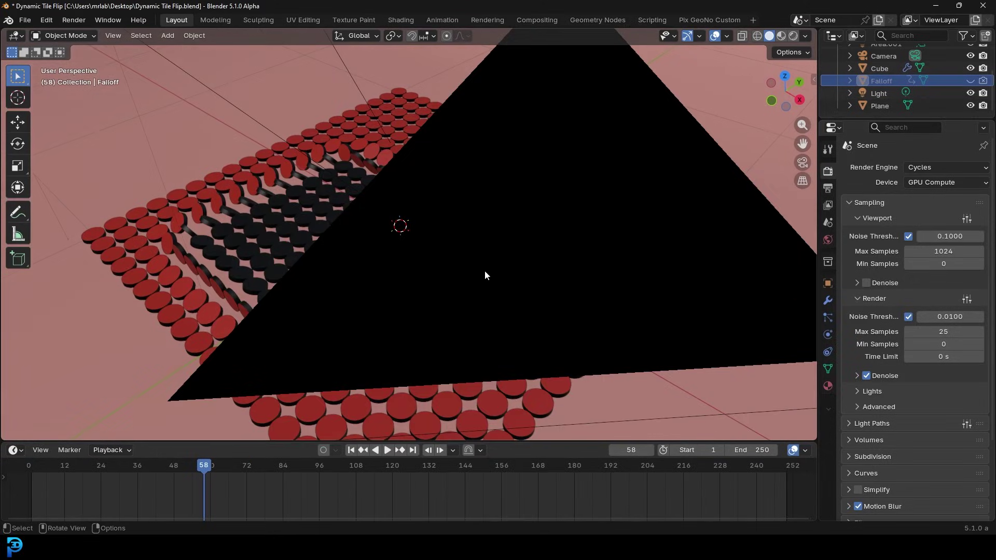
pyautogui.click(375, 147)
pyautogui.click(597, 20)
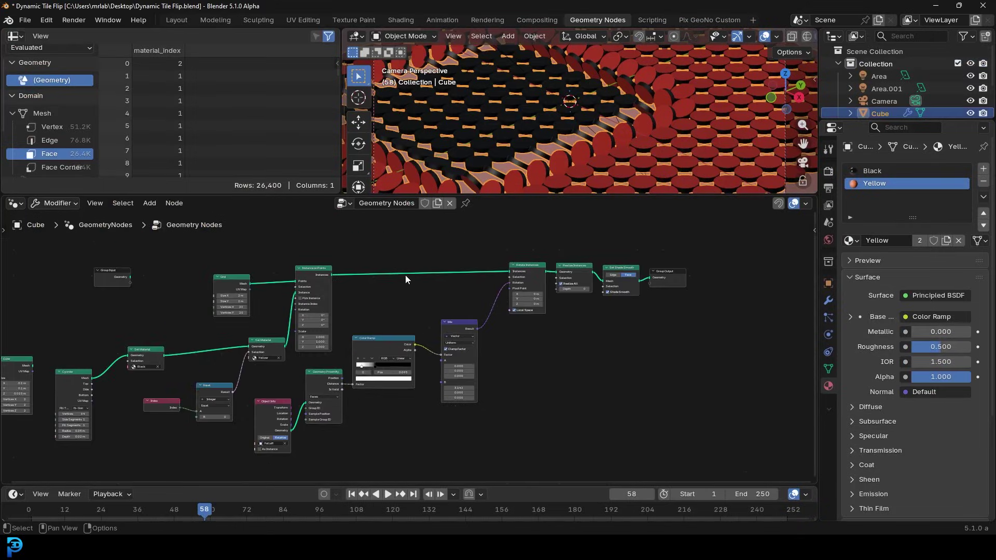
pyautogui.moveTo(406, 315); pyautogui.dragTo(456, 306, button='middle')
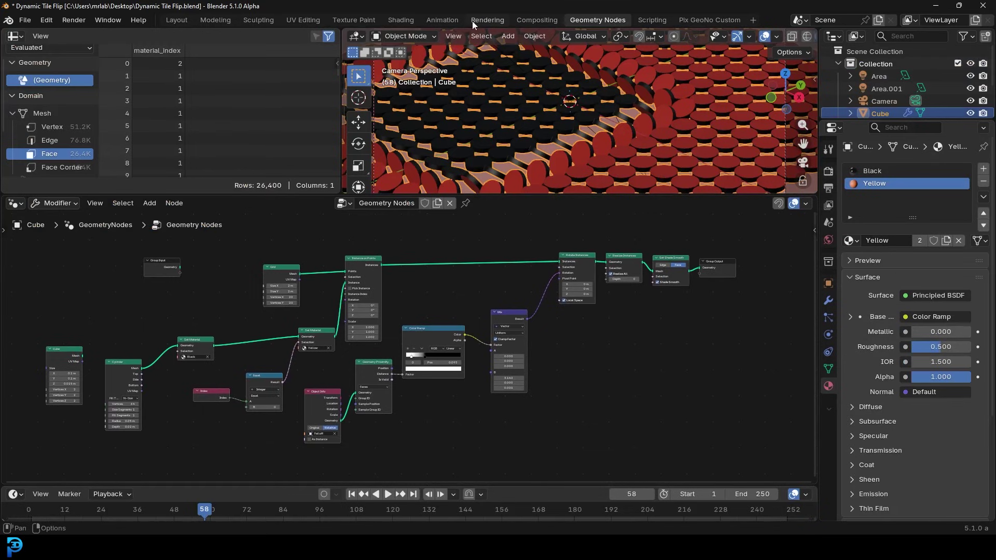
pyautogui.click(410, 23)
pyautogui.scroll(-2, 477, 365)
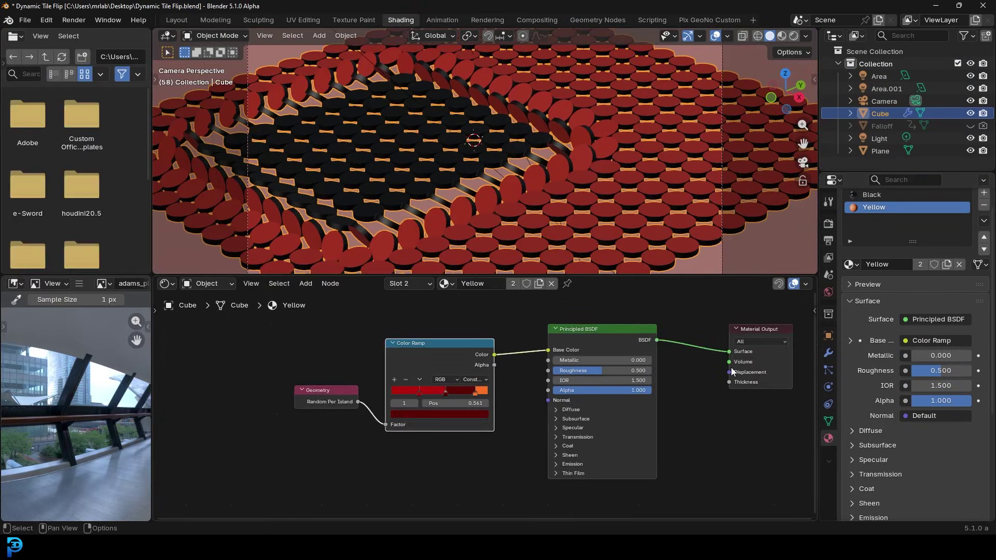
# Step: Return to the Layout workspace, deselect the tiles, and play the animation through the camera
pyautogui.click(176, 20)
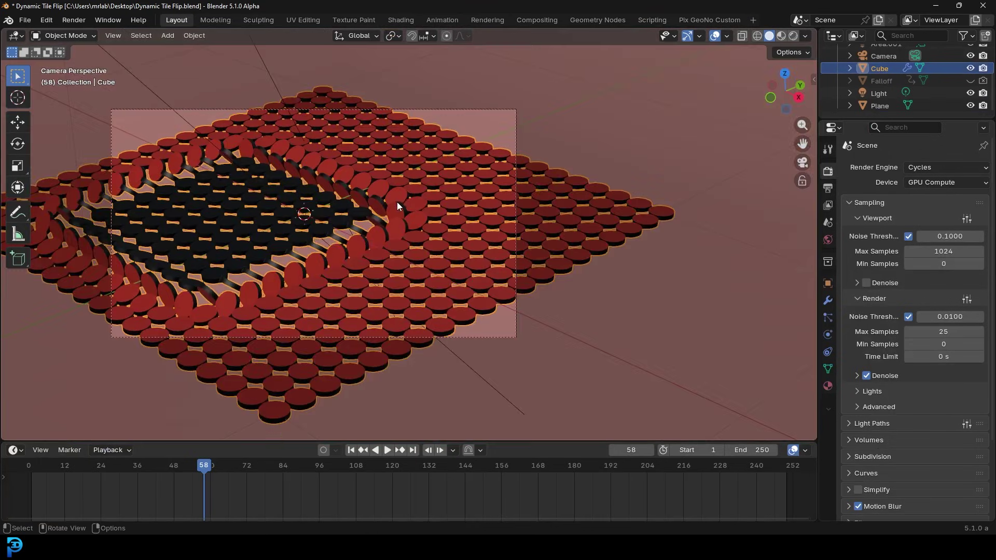
pyautogui.scroll(2, 397, 201)
pyautogui.keyDown('shift'); pyautogui.moveTo(396, 170); pyautogui.dragTo(468, 197, button='middle'); pyautogui.keyUp('shift')
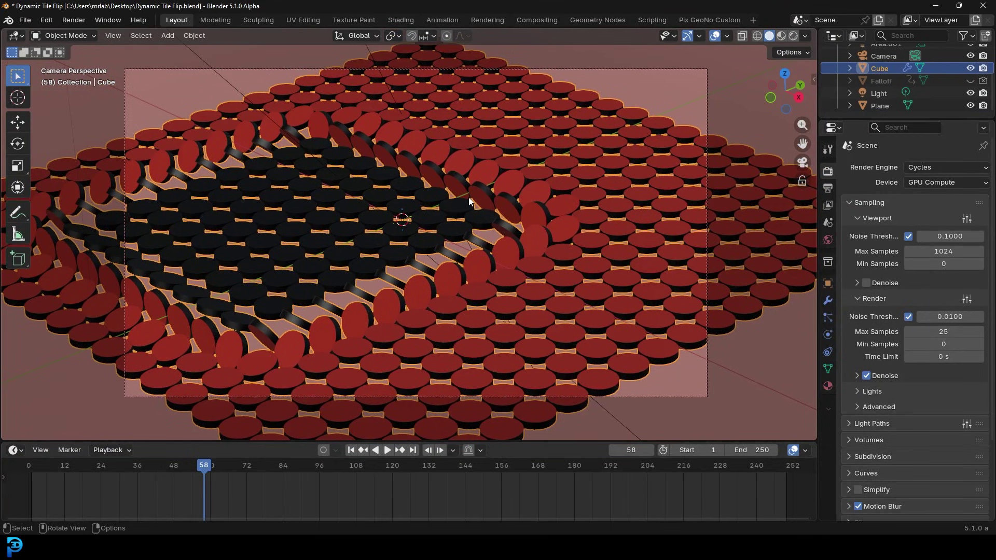
pyautogui.scroll(5, 469, 201)
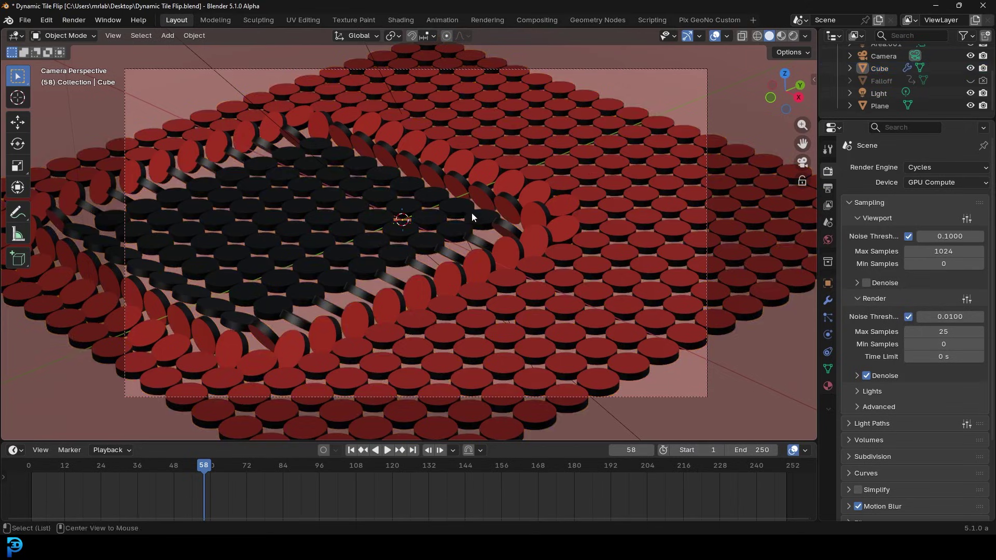
pyautogui.press('space')
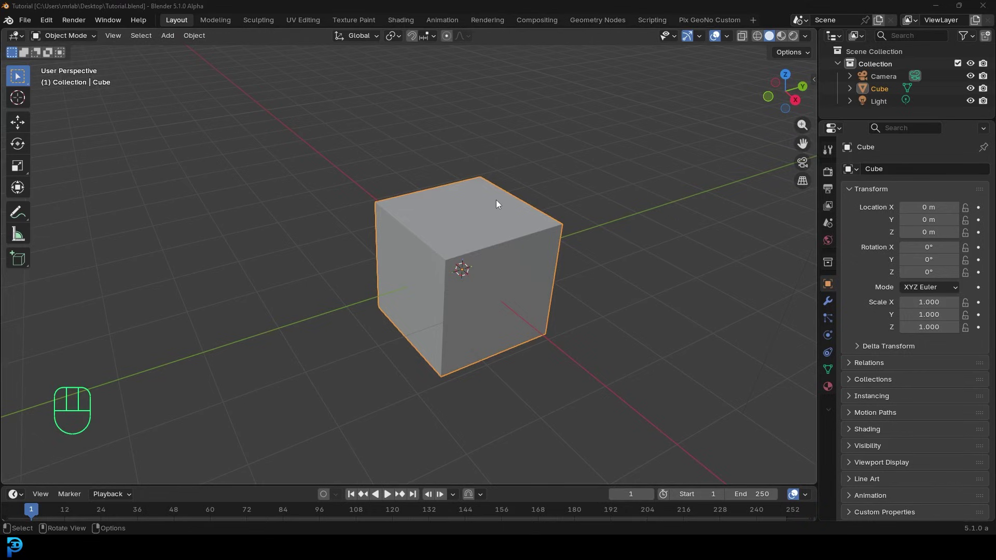
# Step: Compare the Geometry Nodes and Pix GeoNo Custom workspaces, and settle on Pix GeoNo Custom
pyautogui.scroll(1, 511, 225)
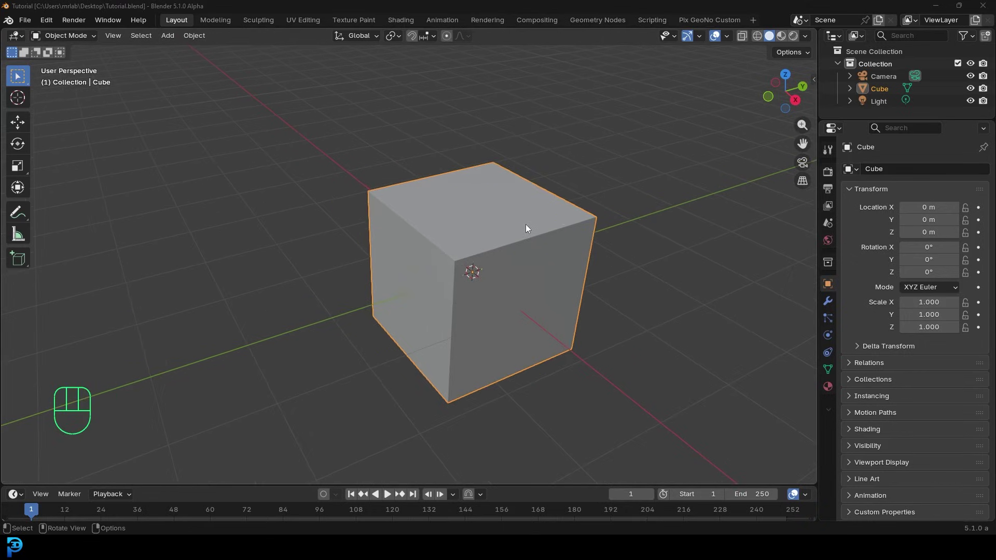
pyautogui.click(602, 19)
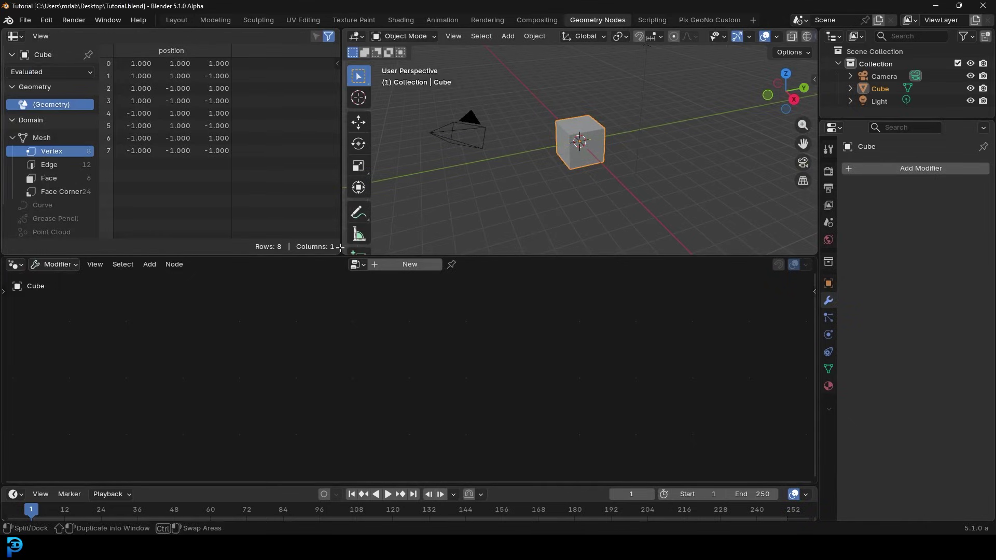
pyautogui.scroll(3, 577, 164)
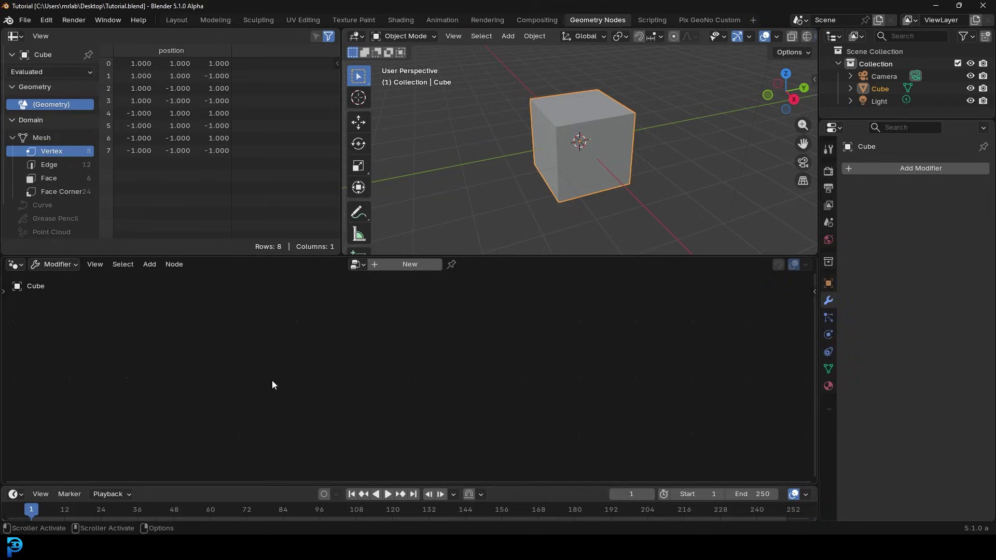
pyautogui.click(711, 20)
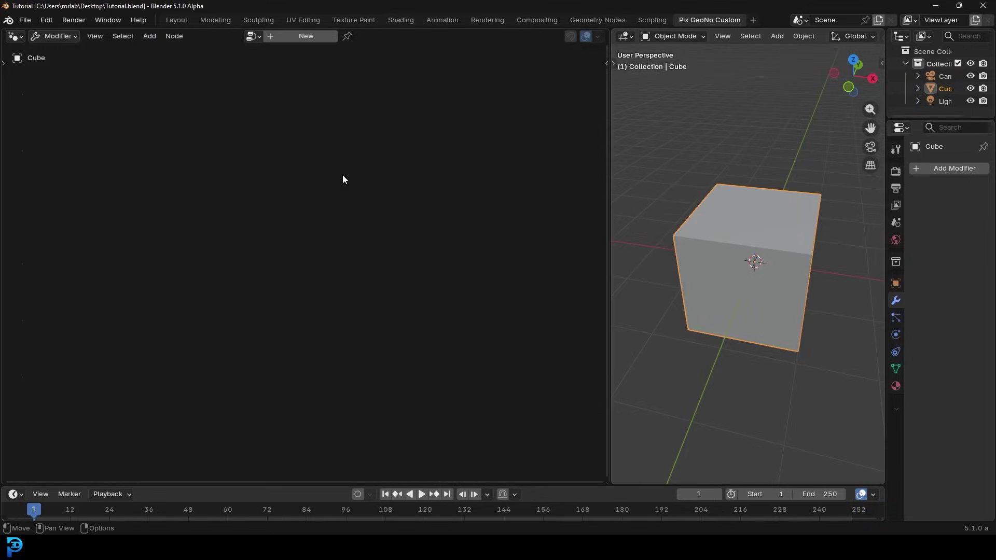
pyautogui.click(596, 20)
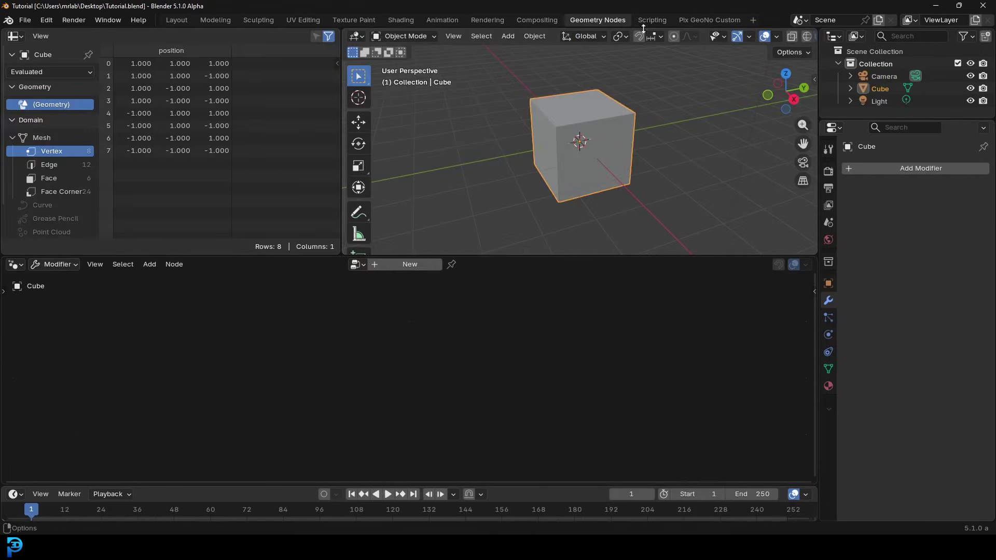
pyautogui.click(710, 20)
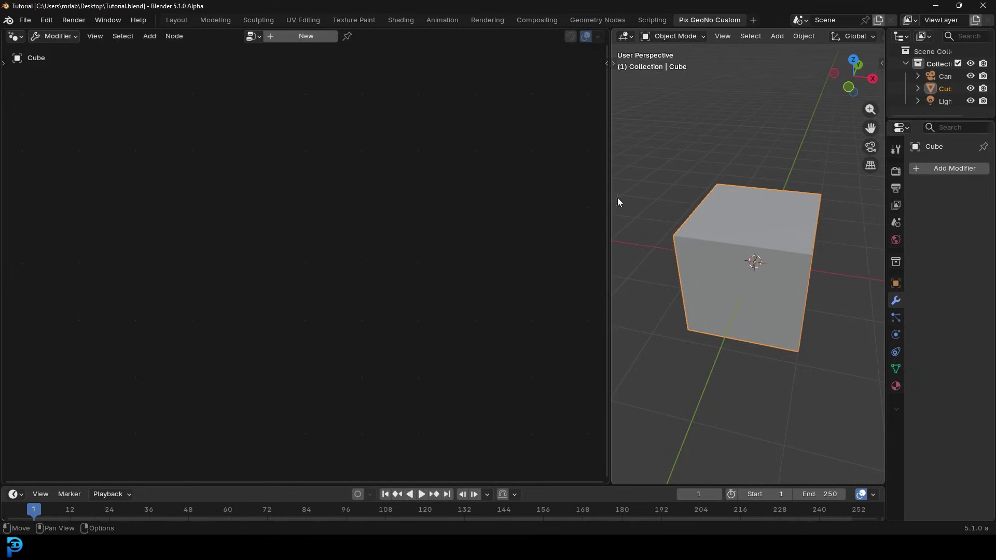
# Step: Select the default cube and create a new geometry node tree on it
pyautogui.scroll(1, 801, 191)
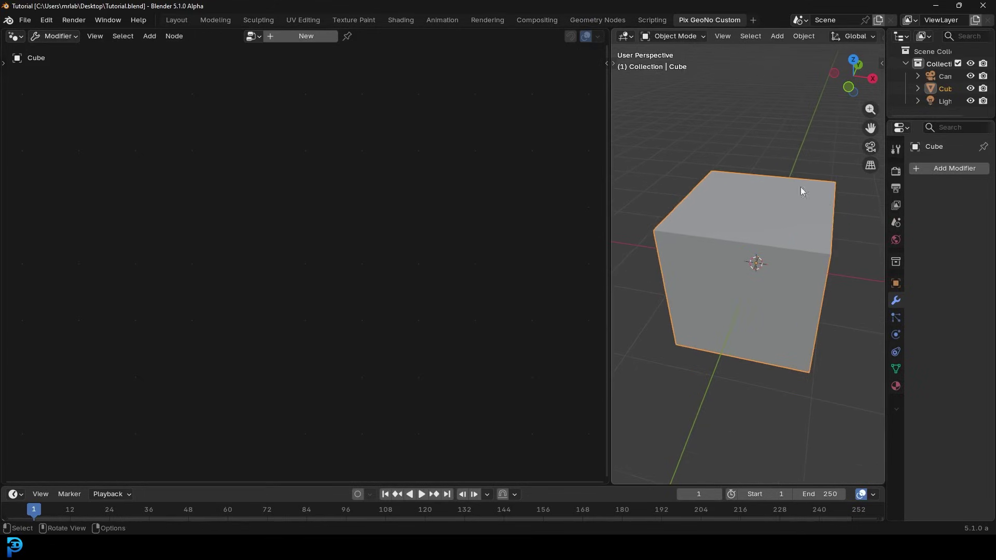
pyautogui.click(803, 230)
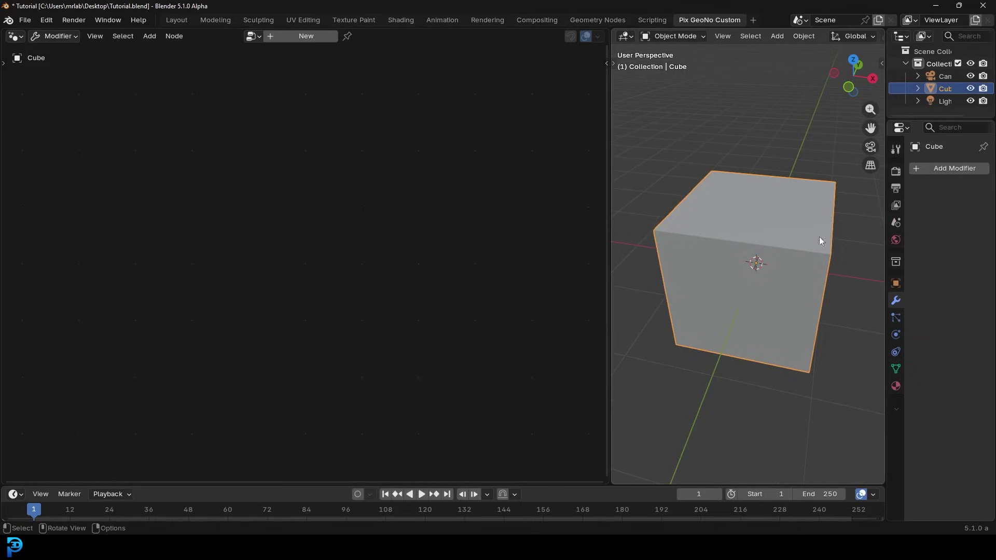
pyautogui.click(294, 38)
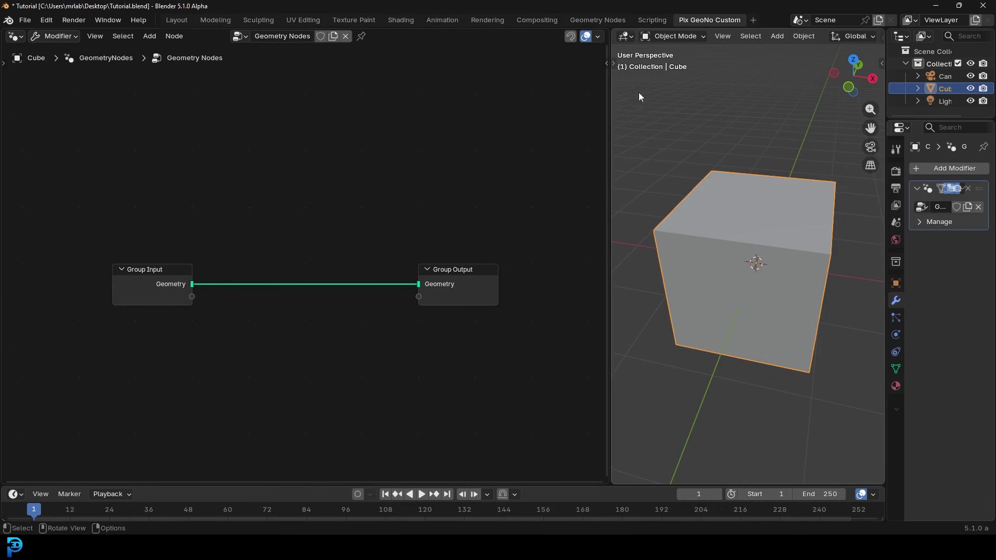
pyautogui.click(612, 20)
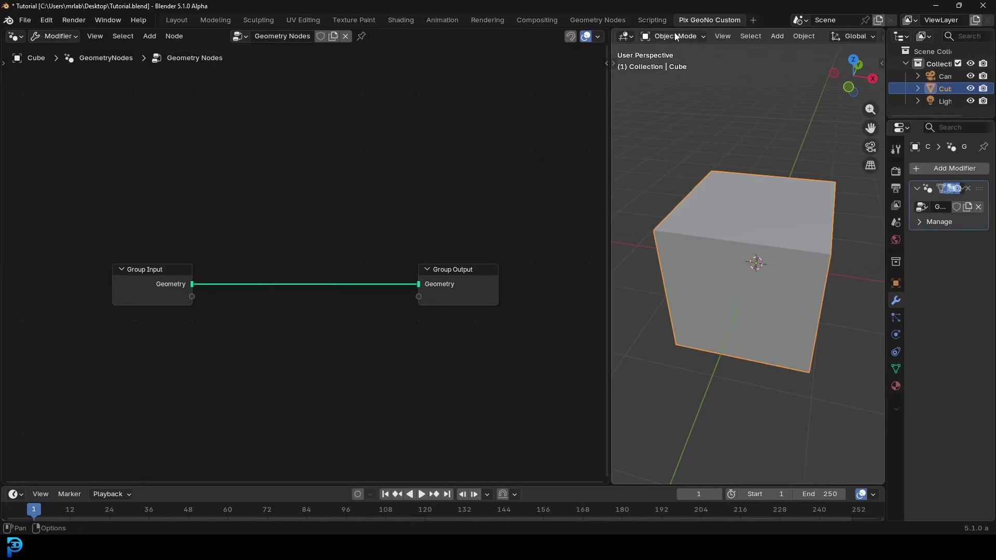
pyautogui.click(692, 18)
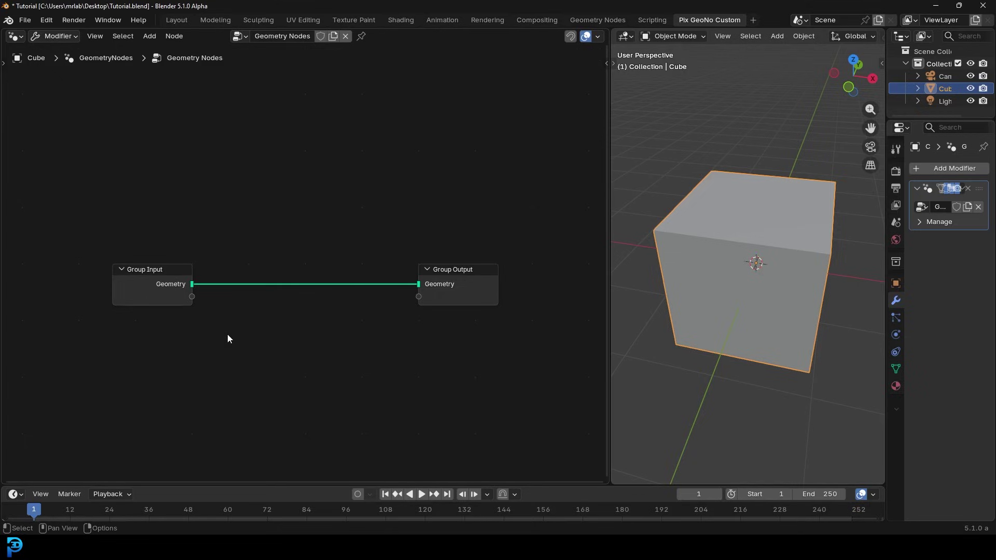
# Step: Add a Grid node, connect its Mesh output to the Group Output's Geometry, and move the Group Input node clear of it
pyautogui.scroll(1, 209, 306)
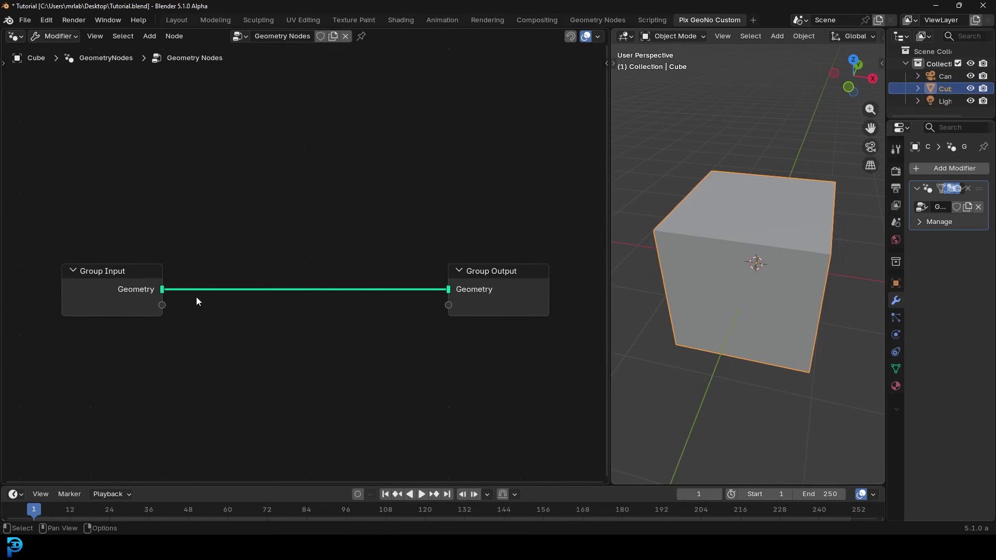
pyautogui.hotkey('shift', 'a')
pyautogui.click(224, 220)
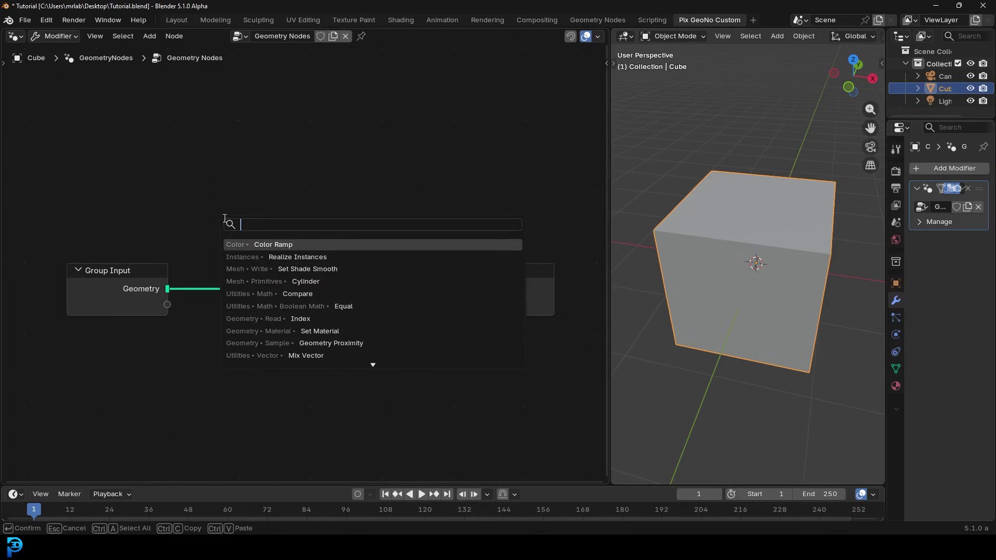
pyautogui.write('grid')
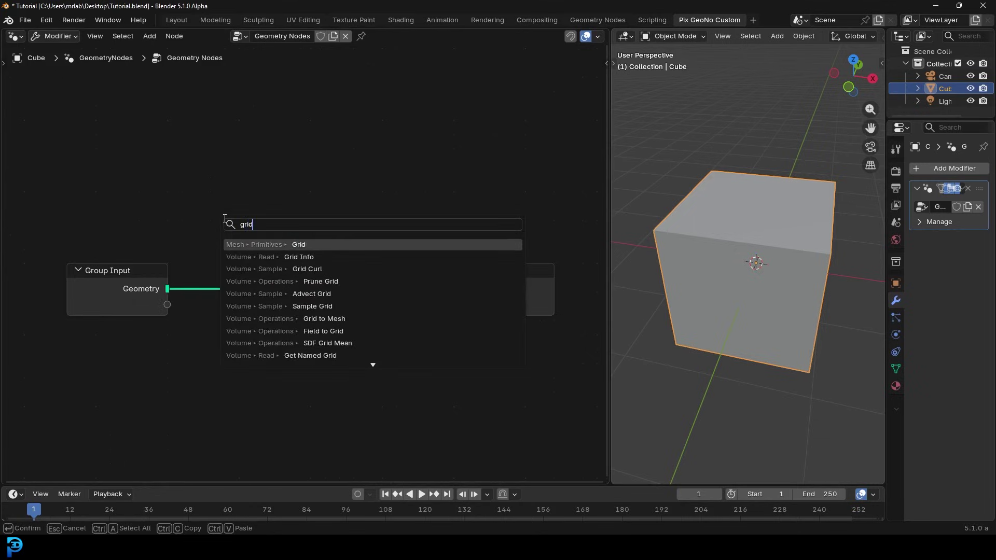
pyautogui.click(262, 242)
pyautogui.click(150, 155)
pyautogui.moveTo(251, 172); pyautogui.dragTo(456, 290)
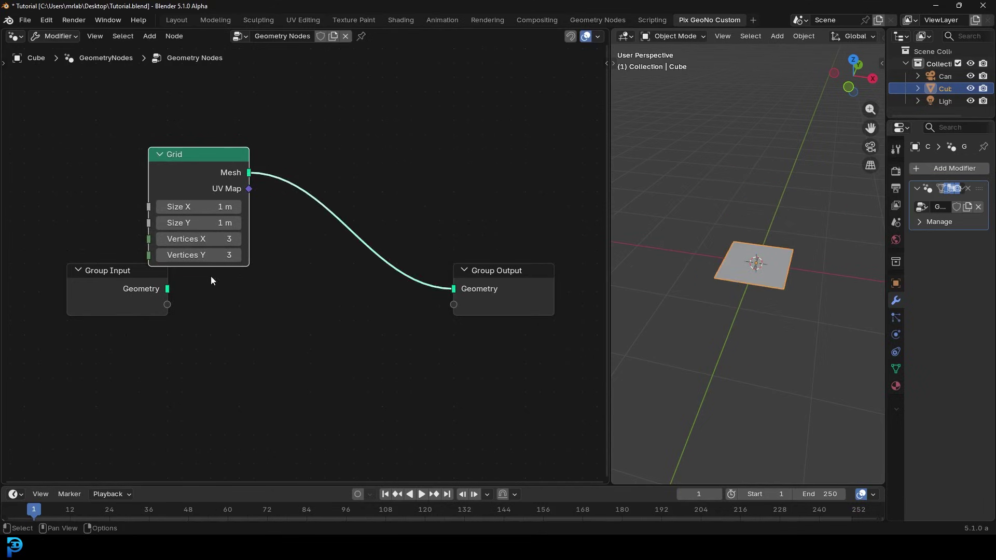
pyautogui.moveTo(134, 284); pyautogui.dragTo(45, 300)
# Step: Set both Size X and Size Y of the Grid node to 2 m
pyautogui.scroll(5, 801, 281)
pyautogui.moveTo(800, 282); pyautogui.dragTo(778, 288, button='middle')
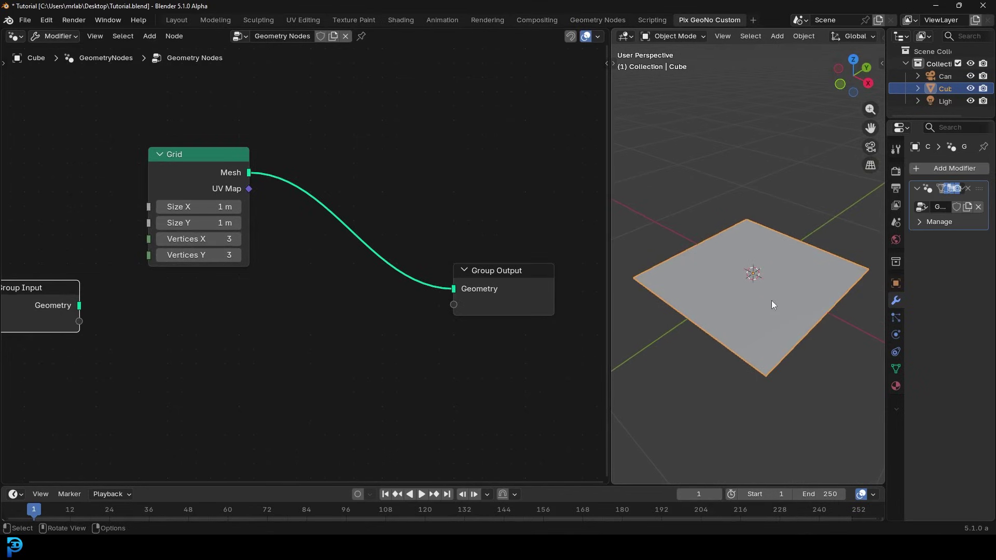
pyautogui.moveTo(363, 259); pyautogui.dragTo(418, 273, button='middle')
pyautogui.scroll(2, 161, 276)
pyautogui.click(312, 195)
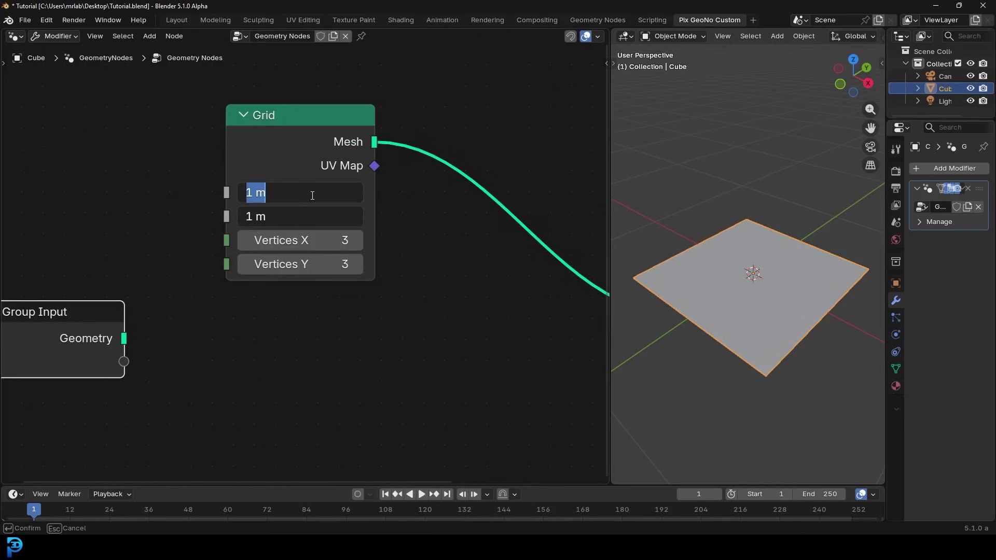
pyautogui.write('2')
pyautogui.press('Return')
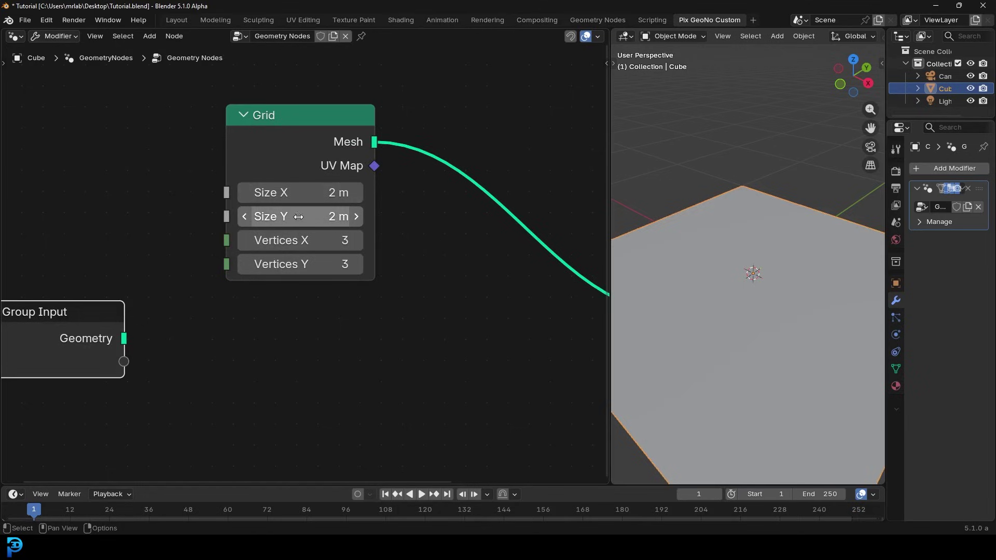
# Step: Display the viewport in wireframe and set both Vertices X and Vertices Y of the Grid node to 18
pyautogui.moveTo(653, 241); pyautogui.dragTo(733, 308, button='middle')
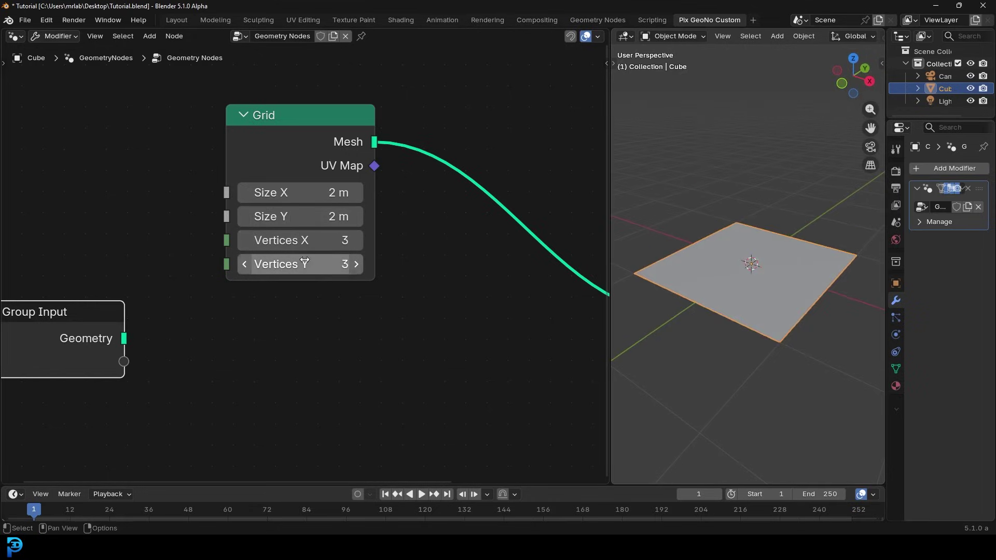
pyautogui.scroll(3, 715, 204)
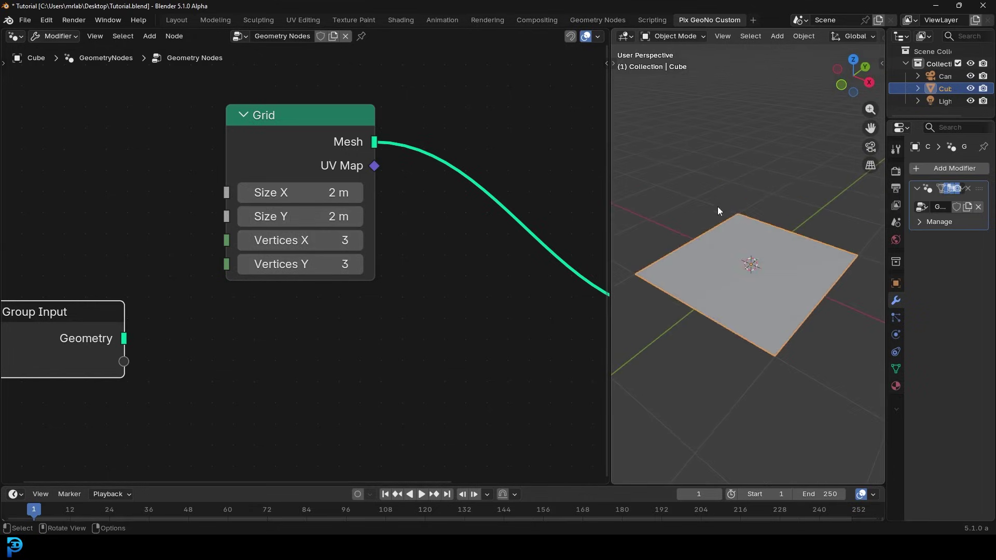
pyautogui.press('z')
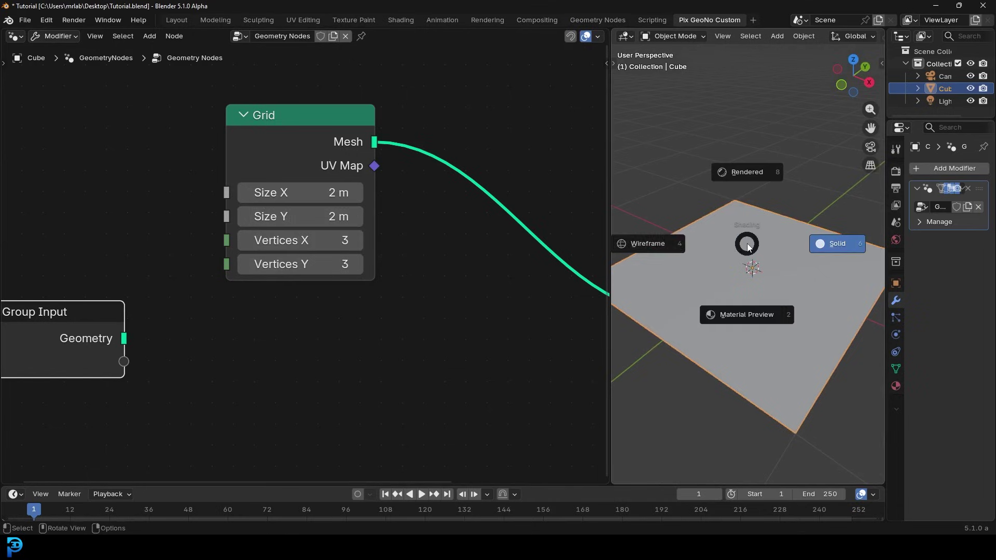
pyautogui.click(639, 239)
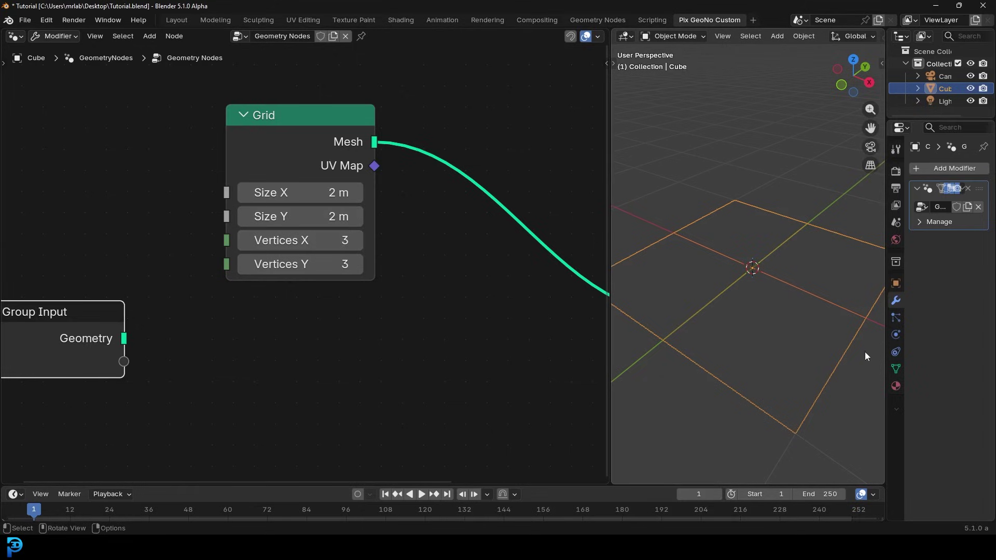
pyautogui.doubleClick(312, 235)
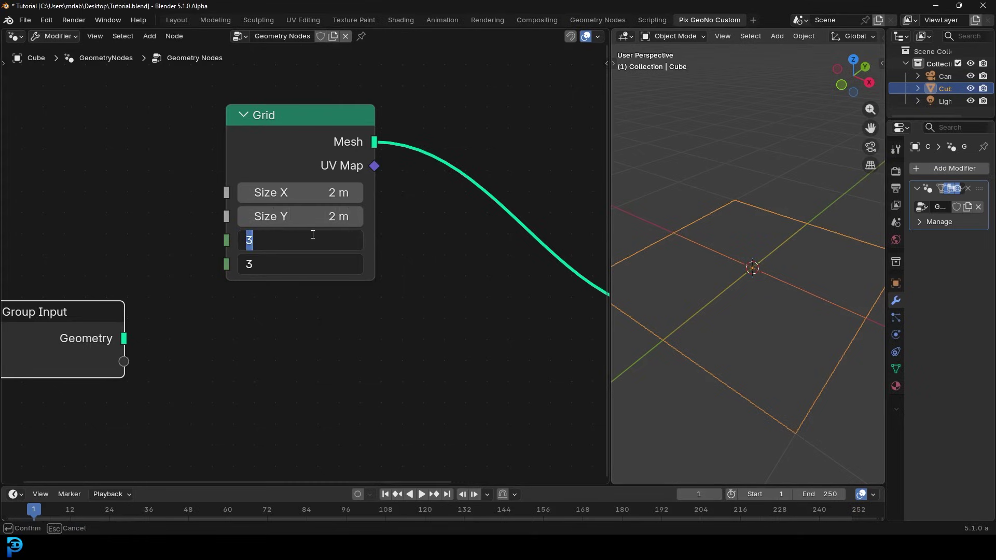
pyautogui.write('18')
pyautogui.press('Return')
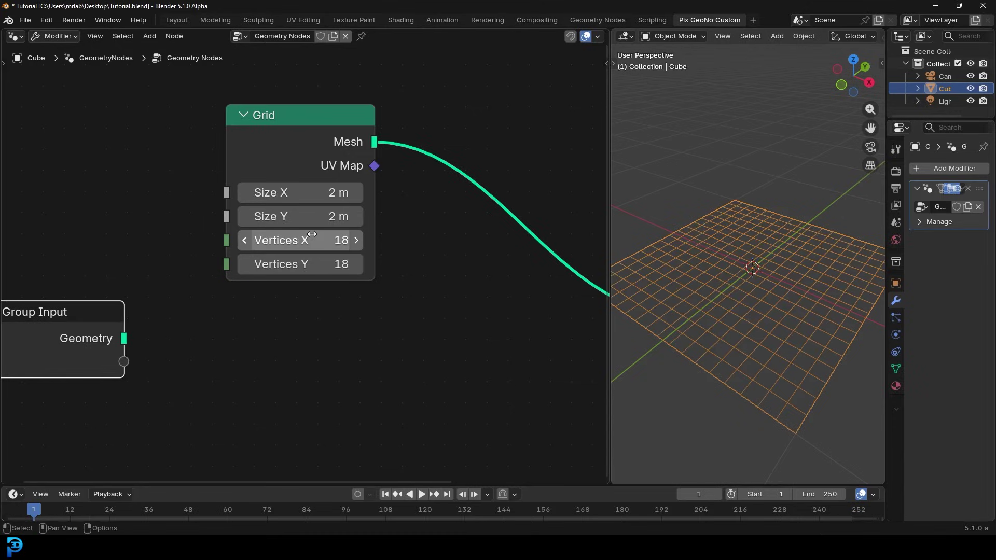
# Step: Return the viewport to solid shading
pyautogui.moveTo(754, 297); pyautogui.dragTo(726, 280, button='middle')
pyautogui.scroll(-2, 705, 286)
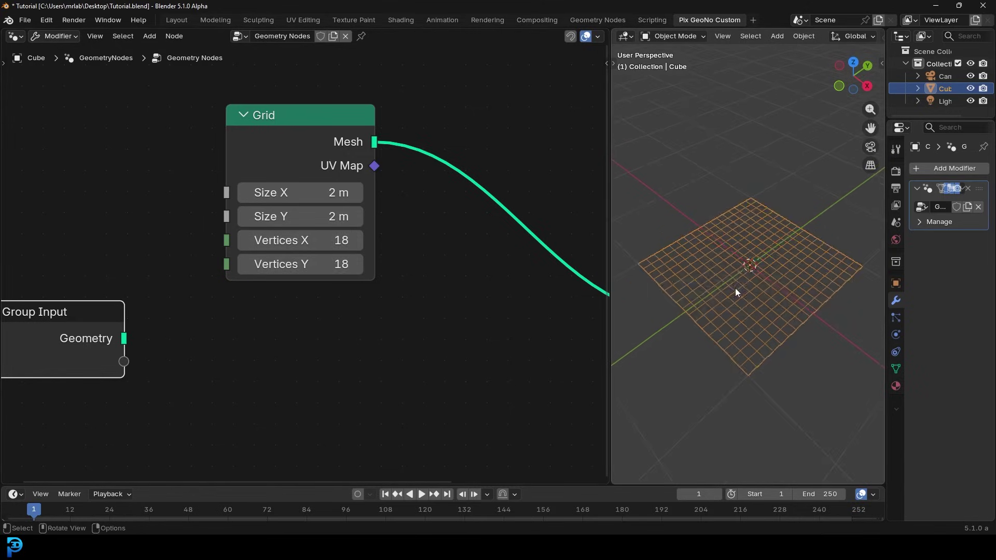
pyautogui.press('z')
pyautogui.click(819, 289)
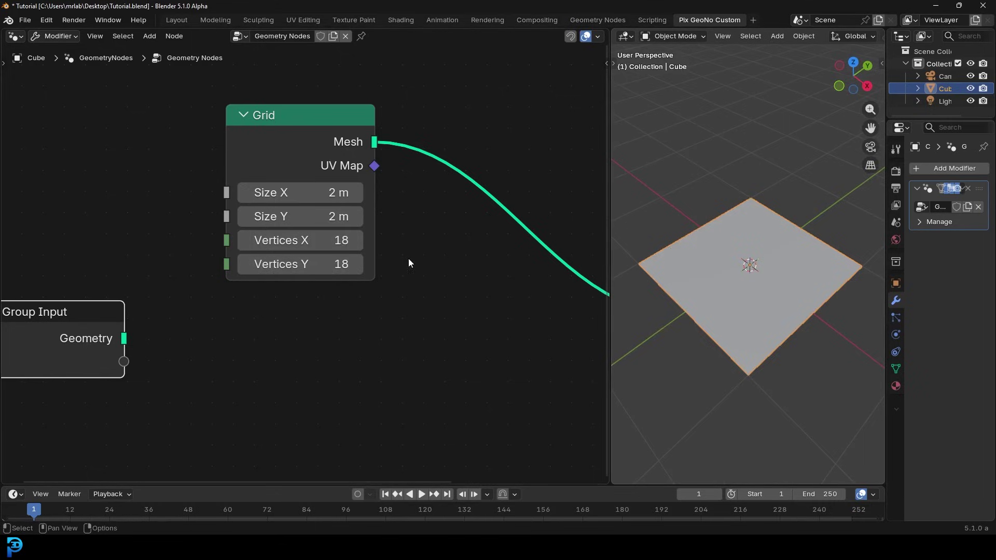
# Step: Move the Group Input and Grid nodes away from the Group Output to make room between Grid and Group Output
pyautogui.moveTo(374, 285); pyautogui.dragTo(267, 278, button='middle')
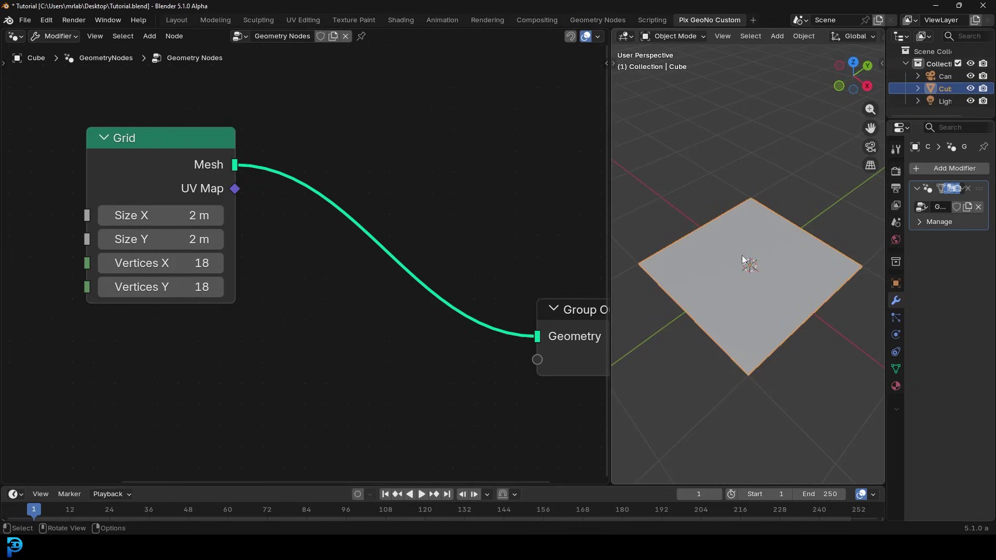
pyautogui.scroll(-2, 394, 282)
pyautogui.moveTo(67, 328); pyautogui.dragTo(2, 301)
pyautogui.moveTo(198, 209); pyautogui.dragTo(122, 296)
# Step: Switch the viewport to wireframe shading to examine the grid's vertices up close
pyautogui.scroll(4, 768, 276)
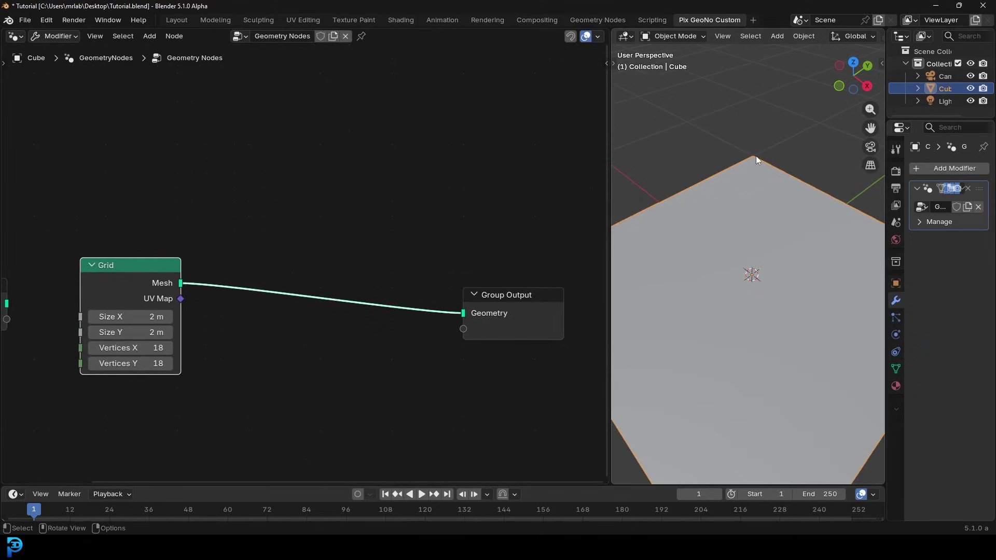
pyautogui.press('z')
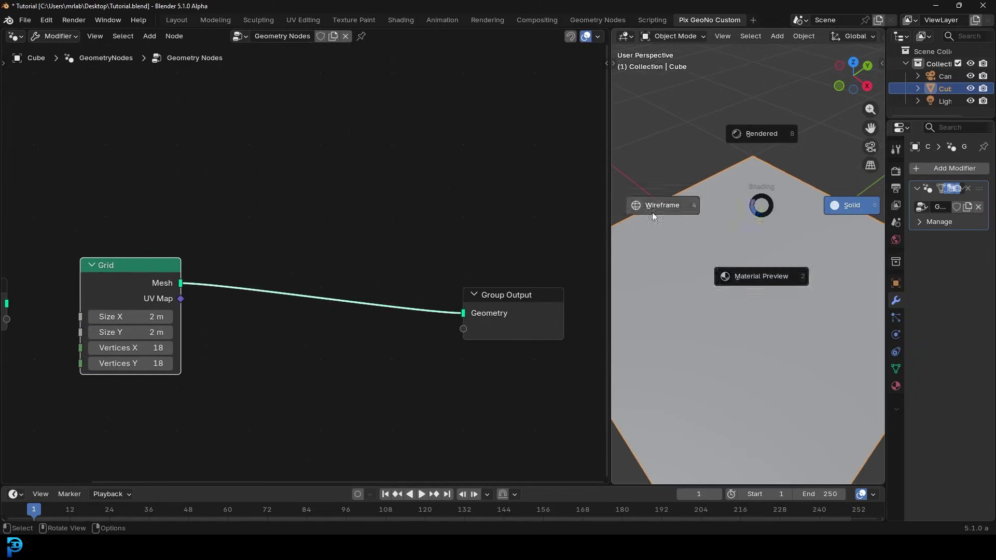
pyautogui.click(674, 210)
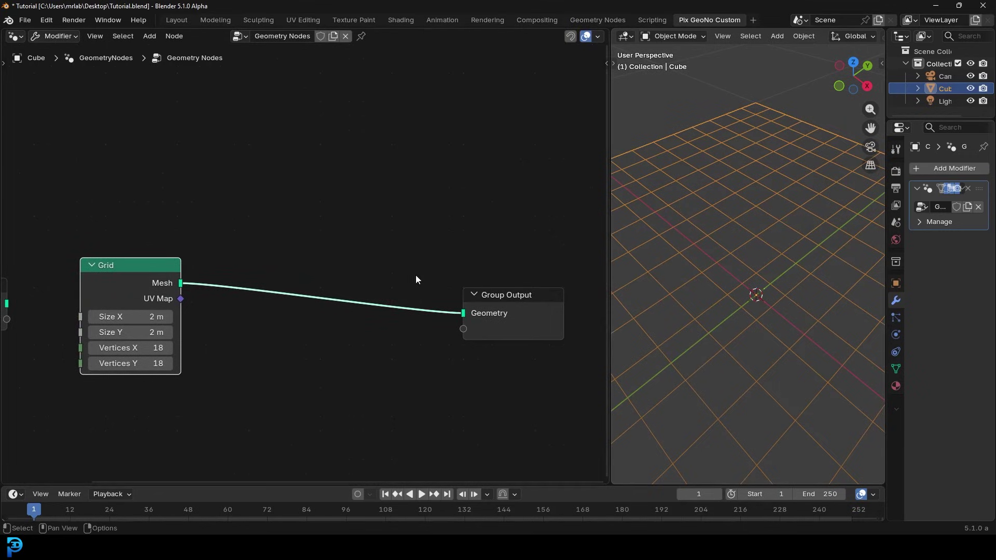
# Step: Insert an Instance on Points node between the Grid and Group Output nodes, and return the viewport to solid shading
pyautogui.hotkey('shift', 'a')
pyautogui.click(371, 255)
pyautogui.write('instance')
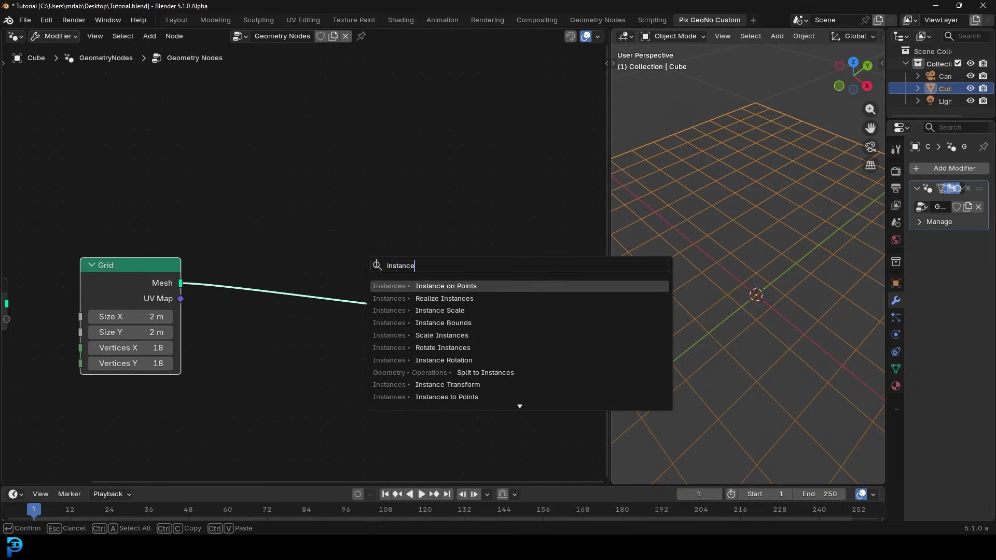
pyautogui.click(453, 286)
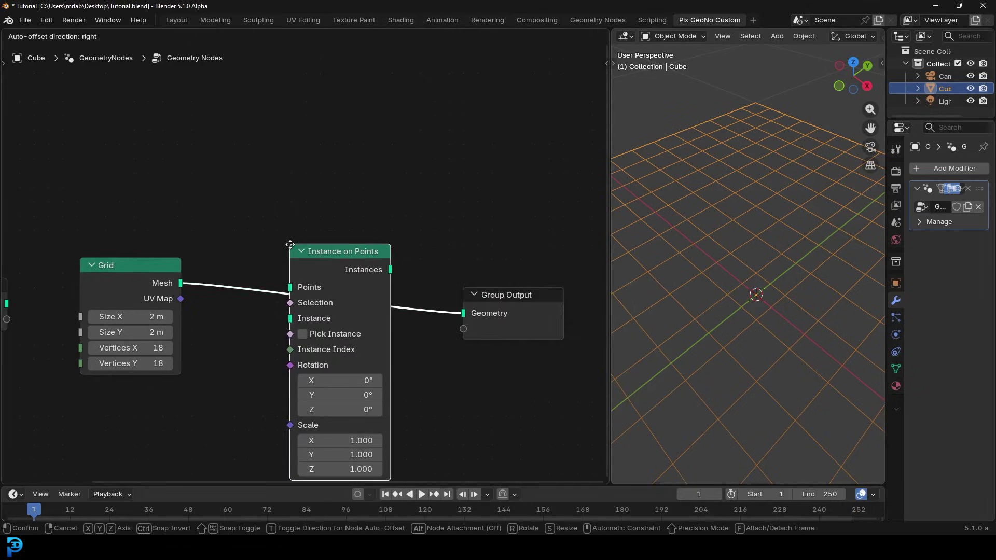
pyautogui.click(292, 244)
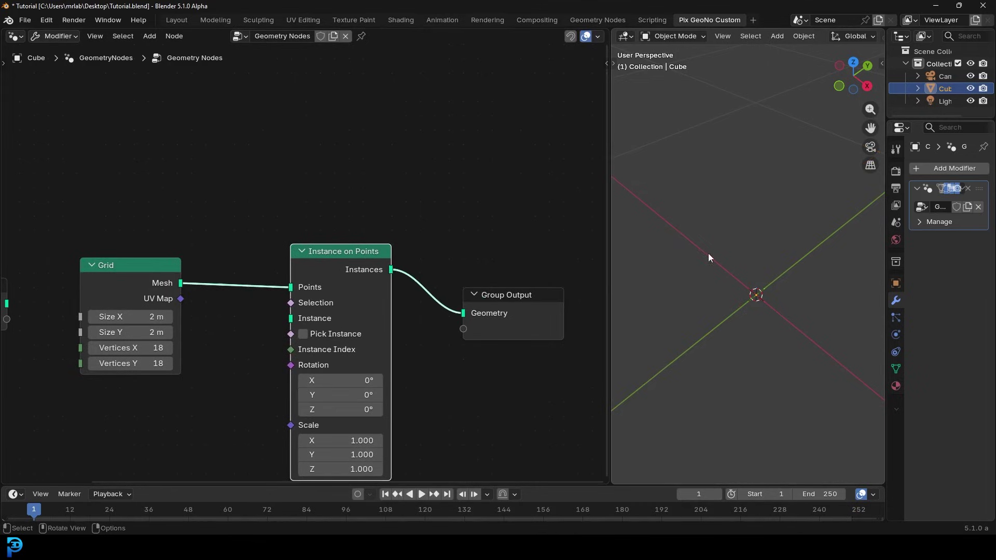
pyautogui.press('z')
# Step: Add a Cylinder node below the Grid node with its Mesh connected to the Instance input of Instance on Points
pyautogui.scroll(-2, 388, 319)
pyautogui.moveTo(388, 318); pyautogui.dragTo(402, 271, button='middle')
pyautogui.scroll(2, 369, 229)
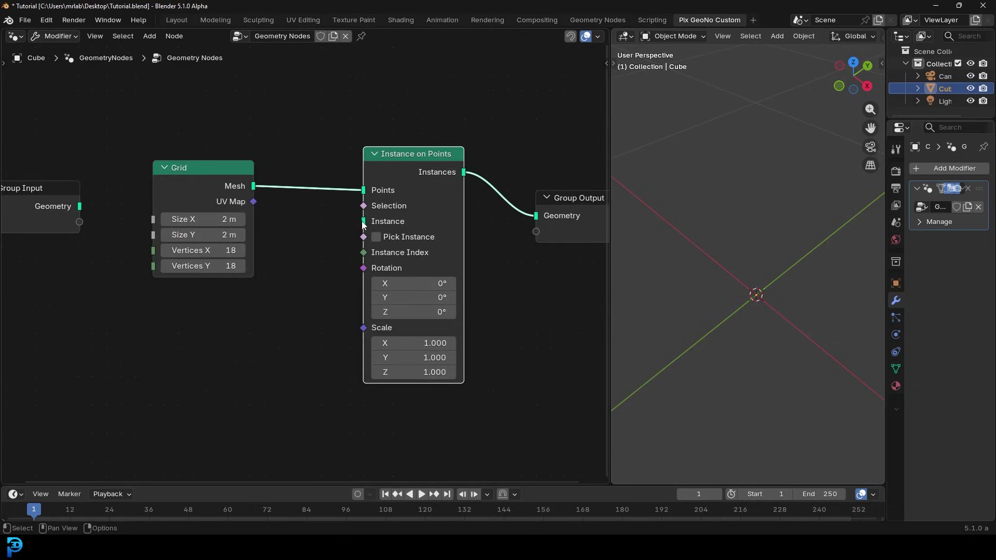
pyautogui.moveTo(365, 224); pyautogui.dragTo(222, 353)
pyautogui.write('c')
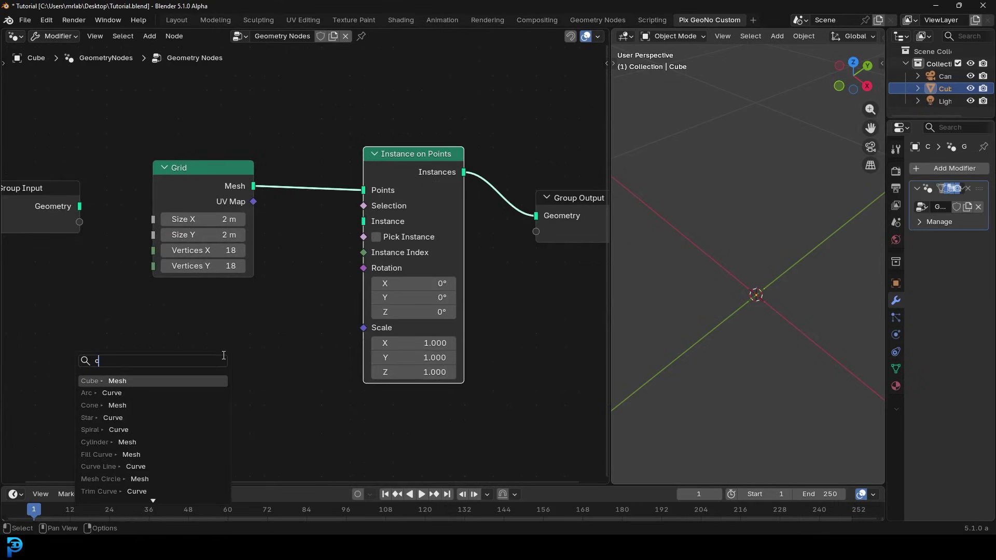
pyautogui.write('yl')
pyautogui.click(110, 381)
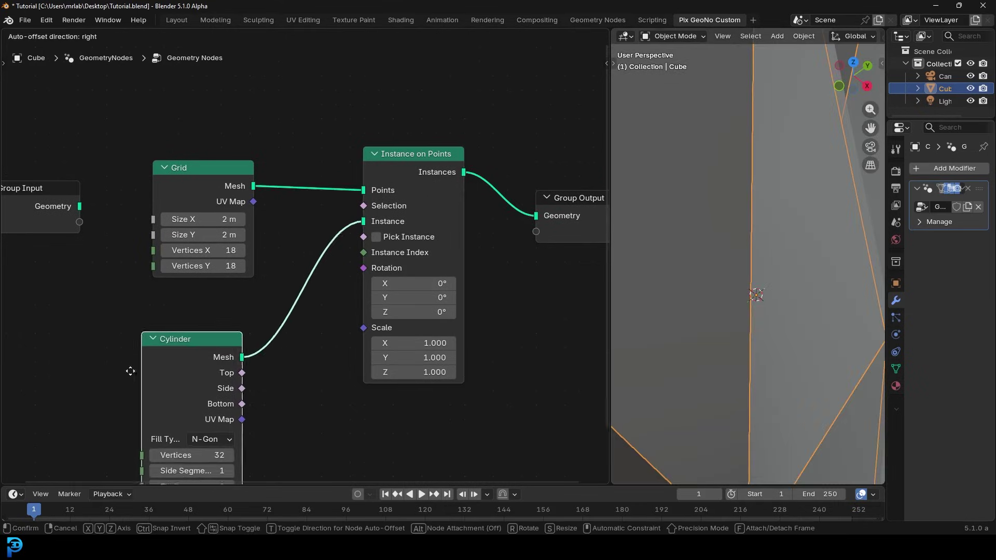
pyautogui.click(163, 344)
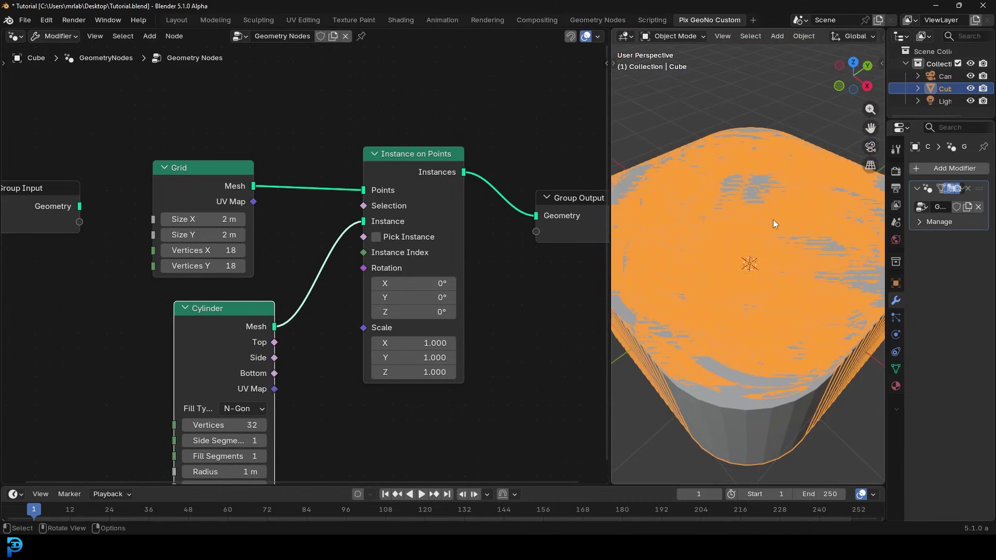
# Step: Set the Cylinder node's Radius to 0.05 m and its Depth to 0.01 m
pyautogui.scroll(2, 311, 349)
pyautogui.keyDown('shift'); pyautogui.scroll(-3, 311, 348); pyautogui.keyUp('shift')
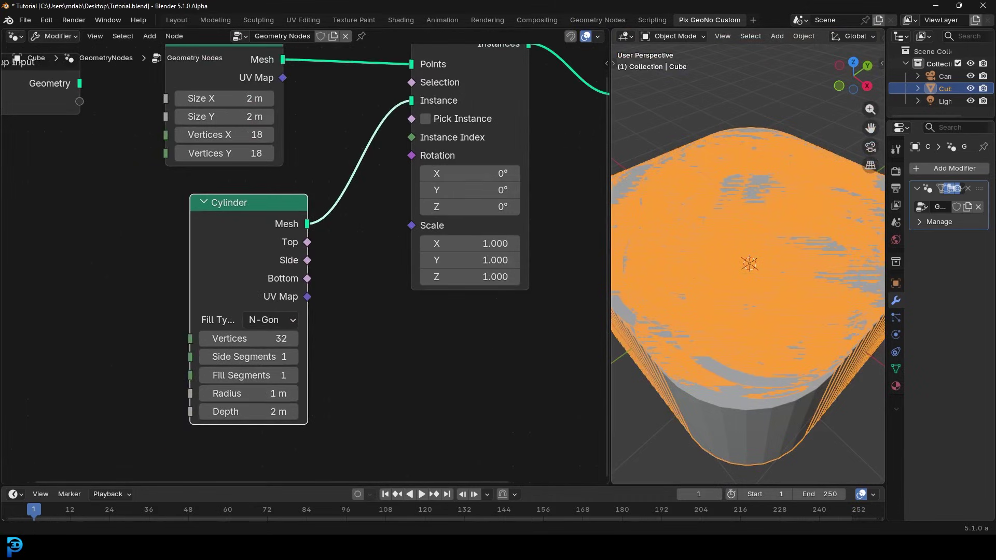
pyautogui.click(263, 391)
pyautogui.write('.05')
pyautogui.press('Return')
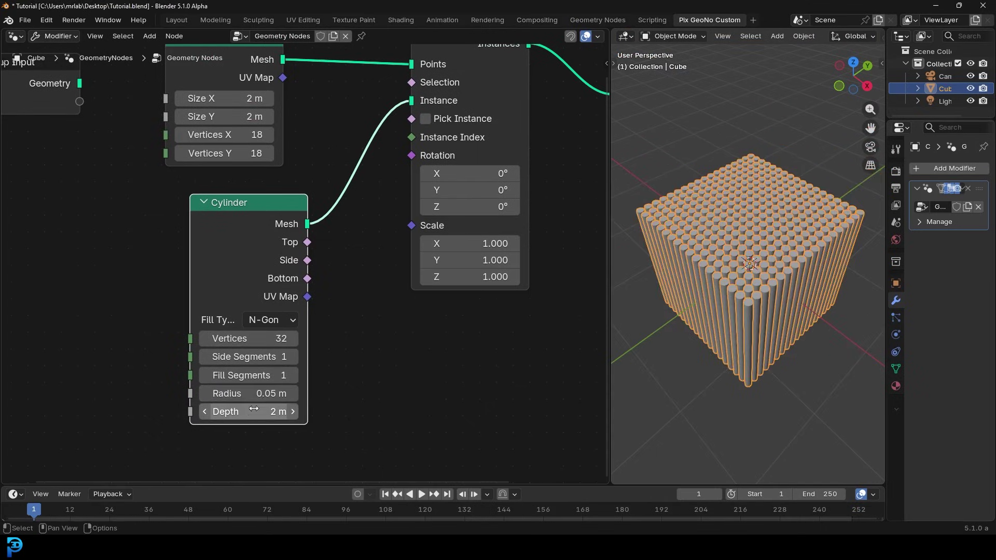
pyautogui.write('.')
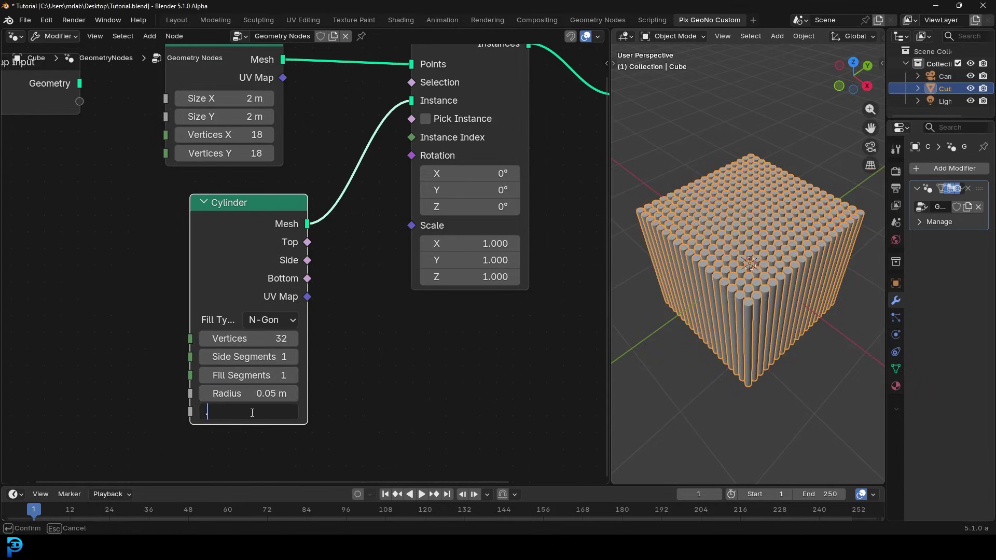
pyautogui.write('01')
pyautogui.press('Return')
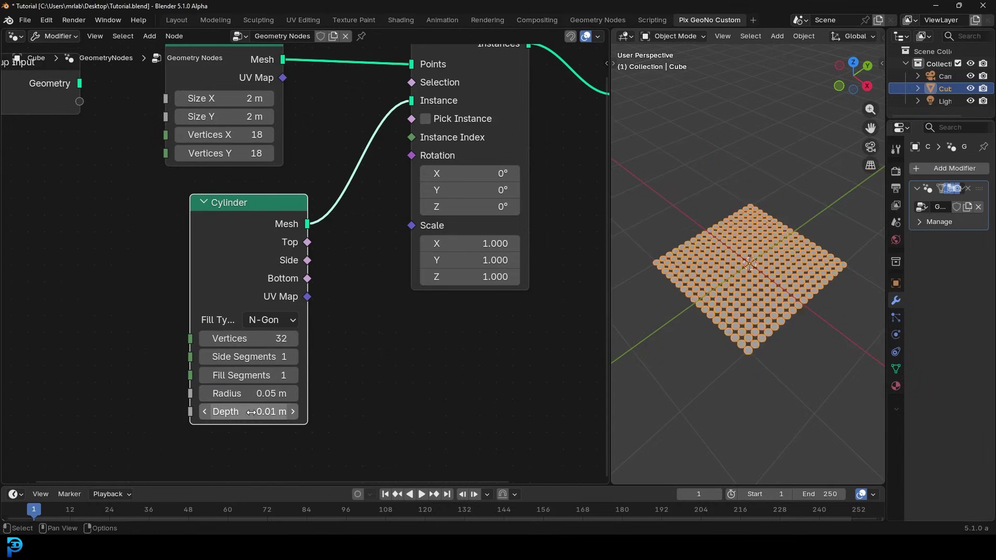
# Step: Set the Cylinder node's Depth to 0.03 m
pyautogui.scroll(5, 716, 322)
pyautogui.moveTo(716, 322); pyautogui.dragTo(745, 294, button='middle')
pyautogui.click(266, 410)
pyautogui.write('0.03')
pyautogui.press('Return')
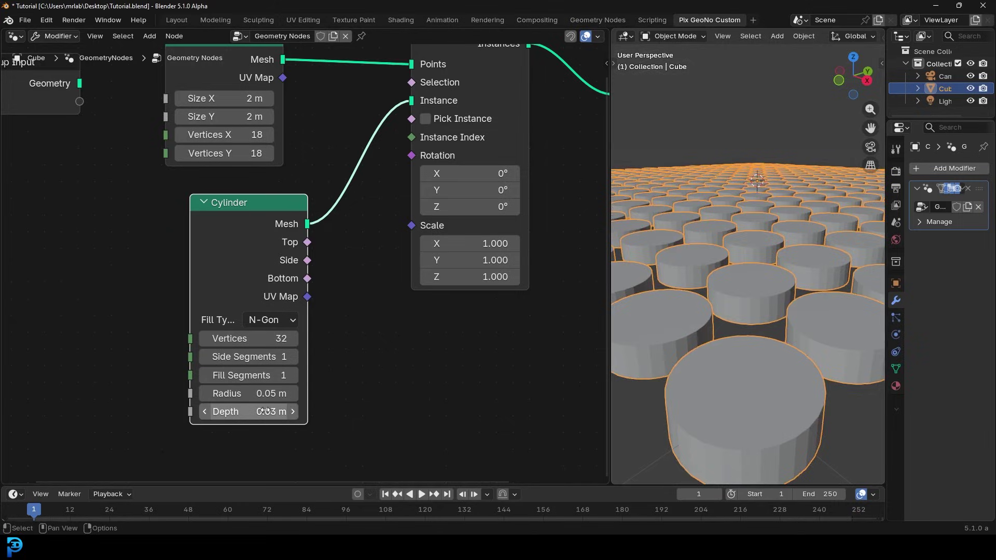
# Step: Set the Cylinder node's Depth to 0.02 m and check the thickness of the tiles
pyautogui.scroll(-4, 646, 400)
pyautogui.moveTo(646, 400)
pyautogui.mouseDown(button='middle')
pyautogui.moveTo(649, 368)
pyautogui.moveTo(651, 384)
pyautogui.mouseUp(button='middle')
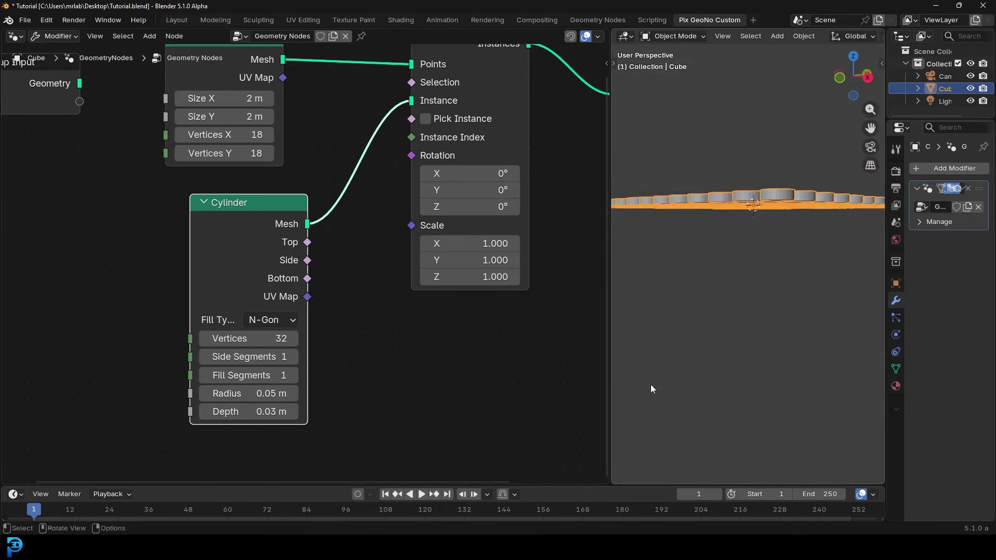
pyautogui.click(277, 413)
pyautogui.write('.02')
pyautogui.press('Return')
pyautogui.moveTo(621, 322); pyautogui.dragTo(727, 234, button='middle')
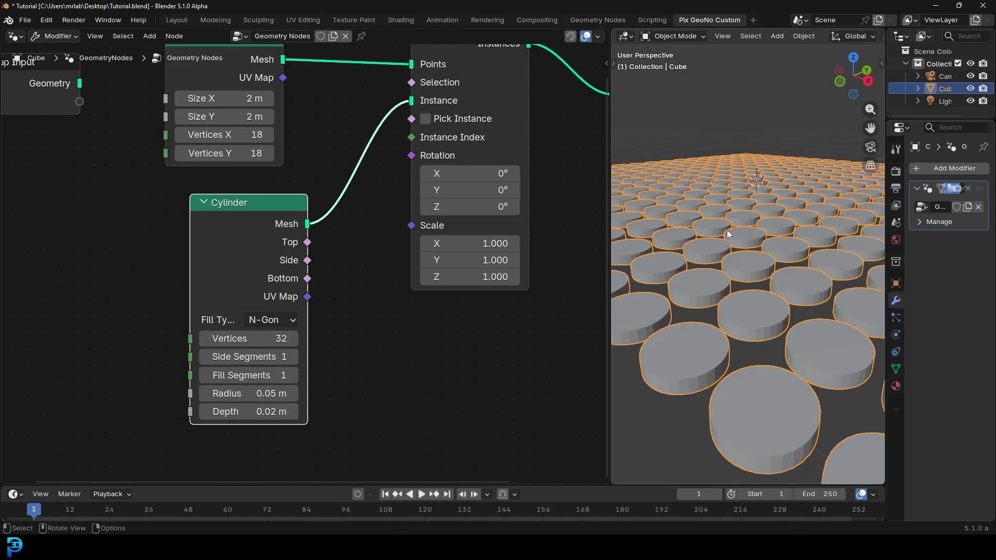
# Step: Check the gaps between the tiles from above and set the Cylinder node's Radius to 0.06 m
pyautogui.moveTo(719, 273); pyautogui.dragTo(720, 306, button='middle')
pyautogui.press('KP_7')
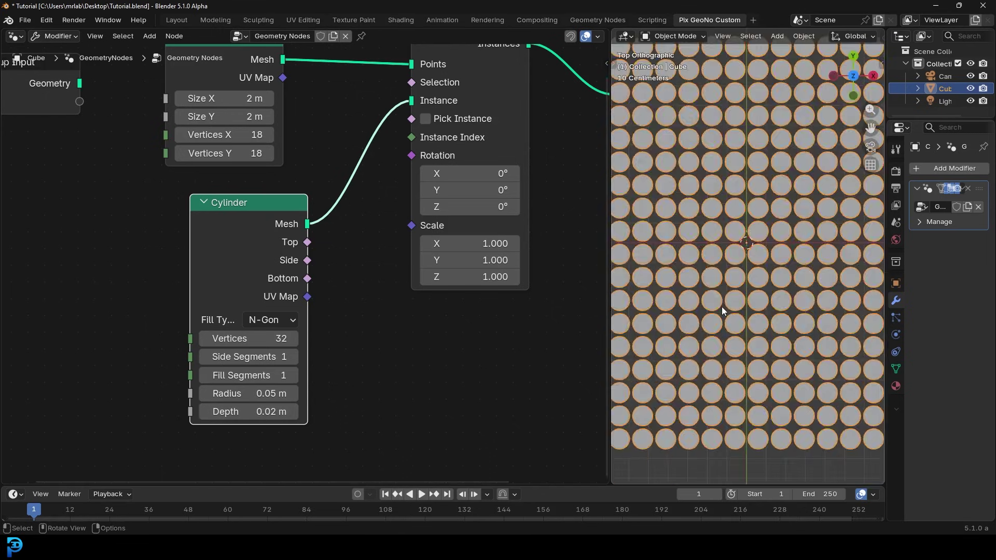
pyautogui.scroll(5, 728, 295)
pyautogui.scroll(8, 727, 295)
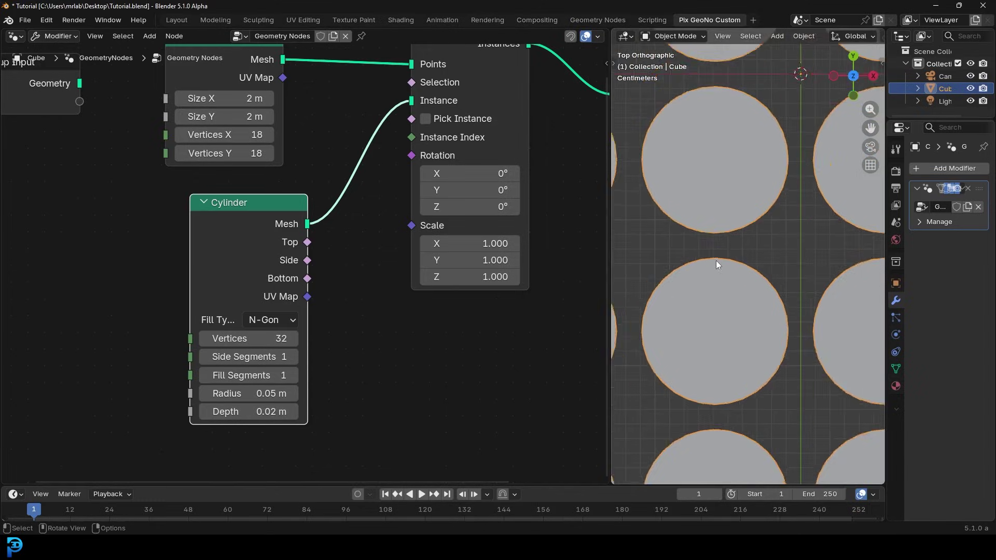
pyautogui.moveTo(243, 393); pyautogui.dragTo(254, 393)
pyautogui.click(254, 393)
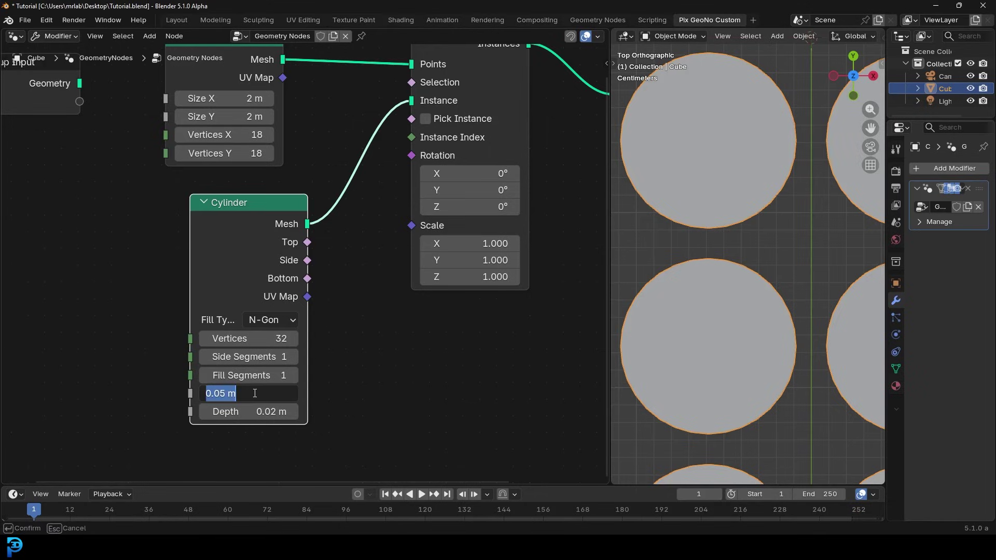
pyautogui.write('.05')
pyautogui.press('BackSpace')
pyautogui.write('6')
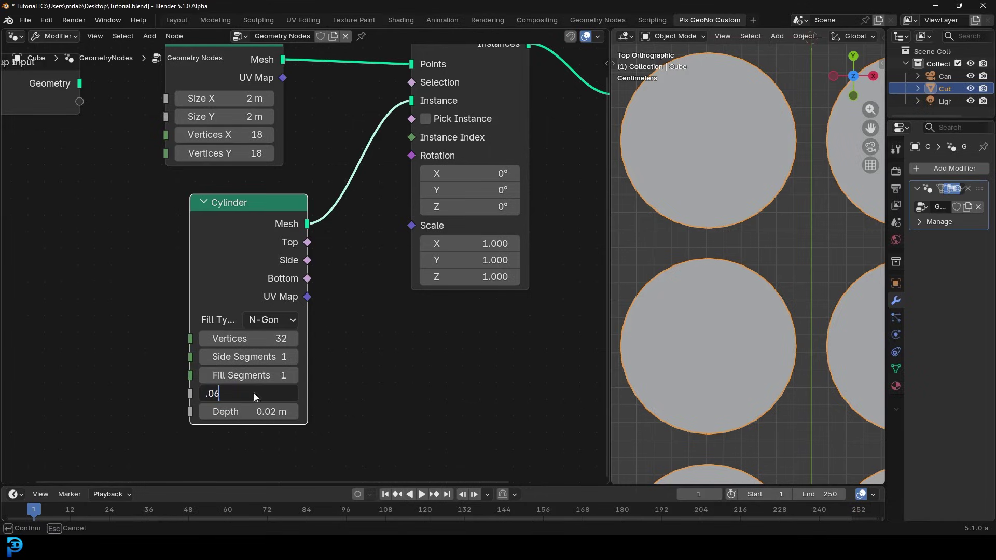
pyautogui.press('Return')
# Step: Set the Cylinder node's Radius to 0.055 m
pyautogui.doubleClick(258, 394)
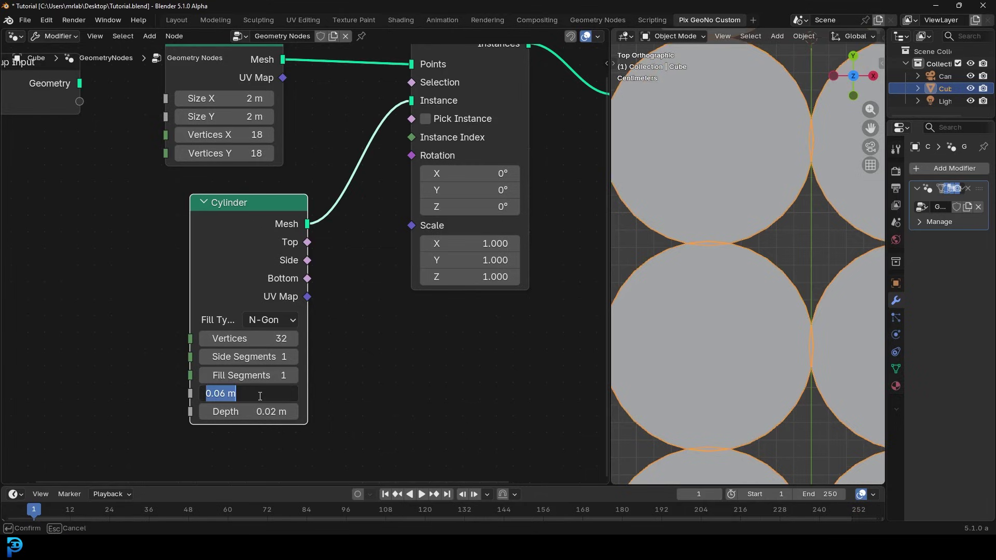
pyautogui.write('.055')
pyautogui.press('Return')
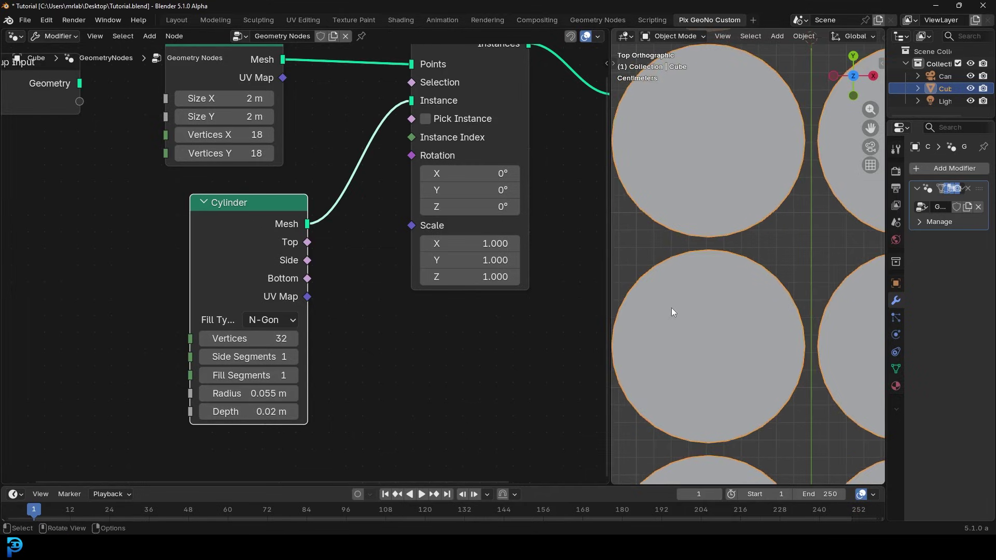
# Step: Inspect the spacing and thickness of the instanced cylinders across the whole grid
pyautogui.scroll(-3, 692, 322)
pyautogui.scroll(-3, 714, 311)
pyautogui.moveTo(714, 314); pyautogui.dragTo(786, 265, button='middle')
pyautogui.scroll(-5, 761, 274)
pyautogui.scroll(4, 786, 265)
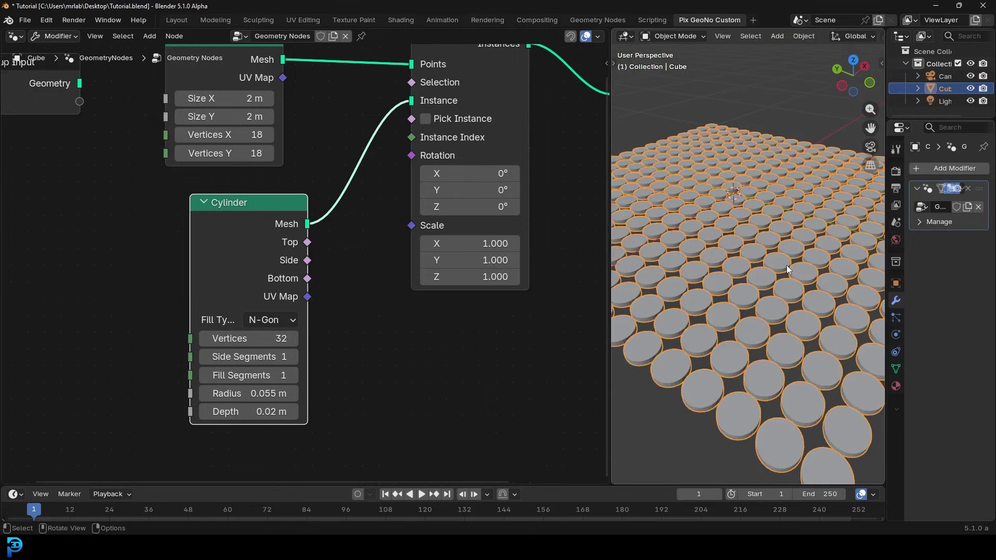
pyautogui.scroll(4, 741, 270)
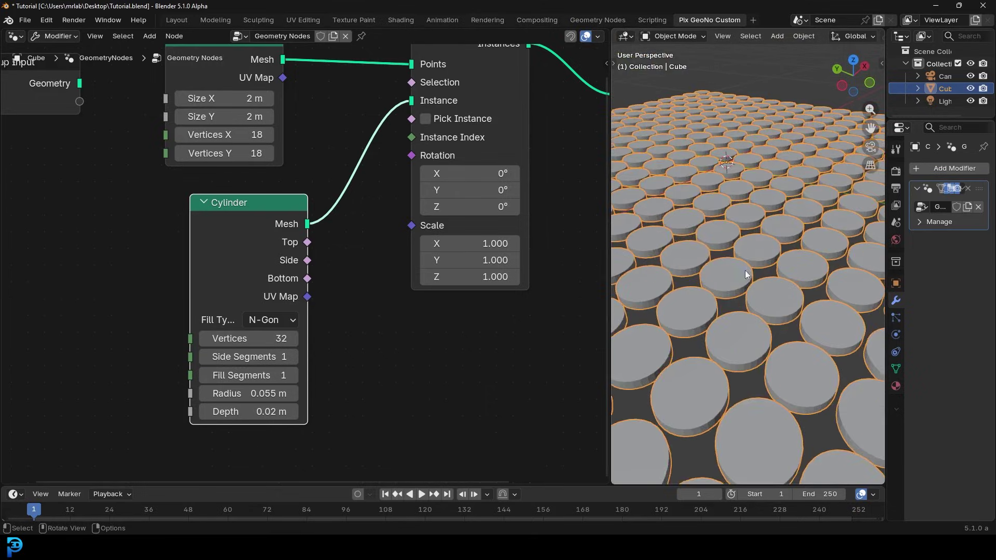
pyautogui.scroll(-2, 294, 254)
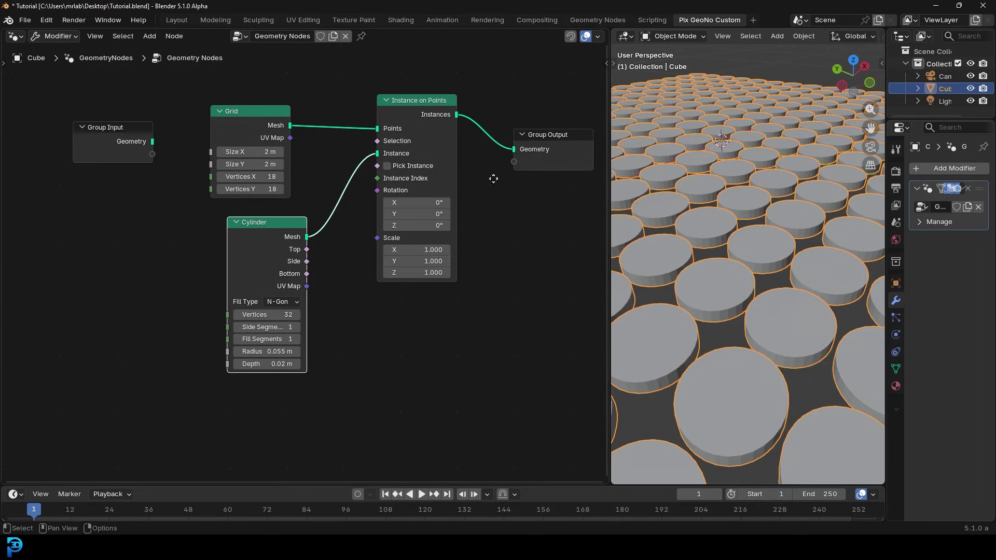
# Step: Make room before the Group Output and insert a Rotate Instances node between Instance on Points and Group Output
pyautogui.moveTo(493, 179); pyautogui.dragTo(234, 289, button='middle')
pyautogui.scroll(2, 322, 249)
pyautogui.moveTo(329, 241); pyautogui.dragTo(579, 198)
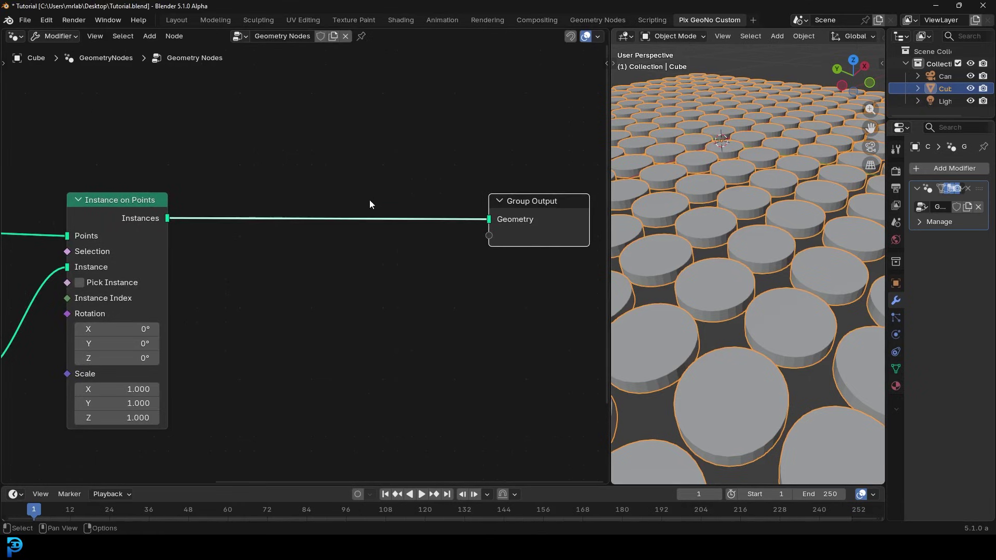
pyautogui.scroll(1, 317, 222)
pyautogui.moveTo(93, 206); pyautogui.dragTo(97, 205)
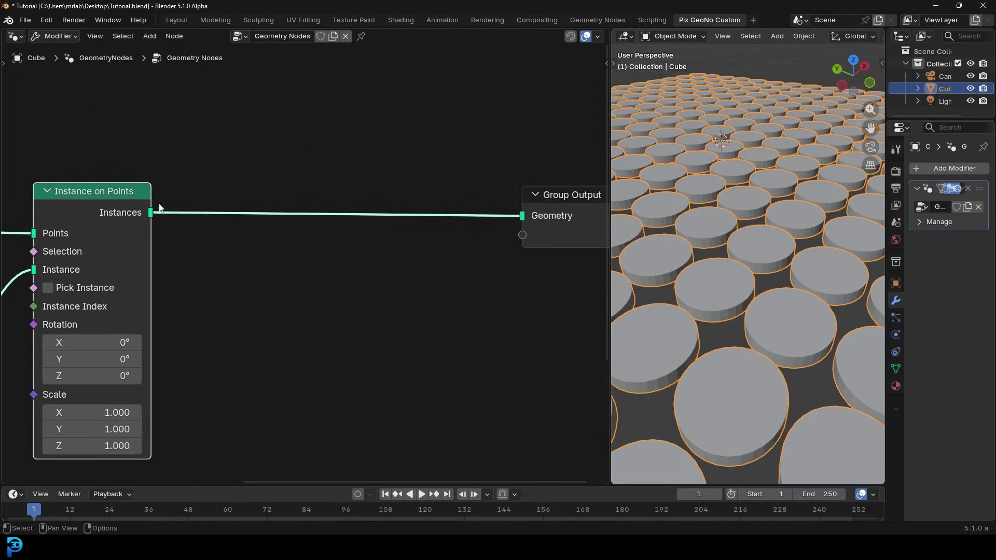
pyautogui.hotkey('shift', 'a')
pyautogui.click(349, 175)
pyautogui.write('r')
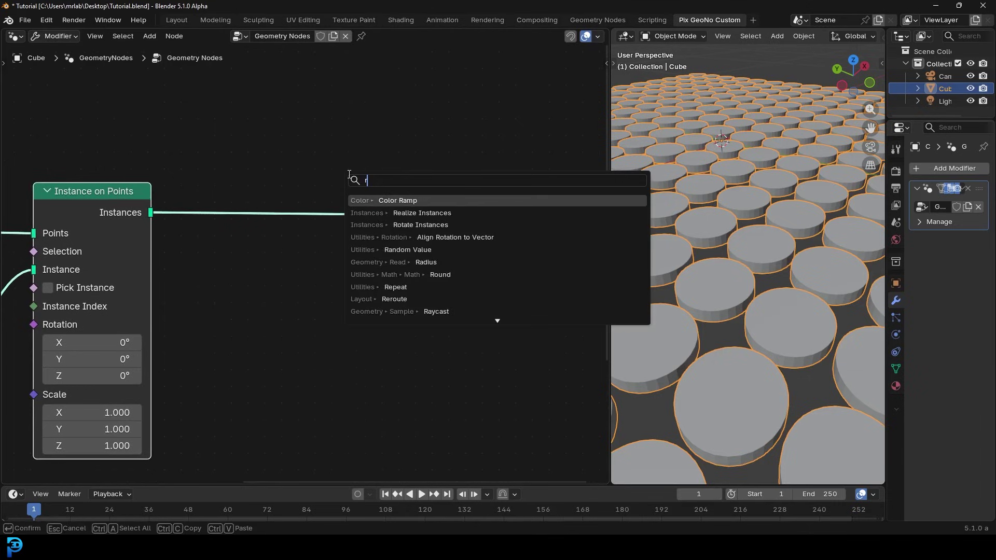
pyautogui.write('otate in')
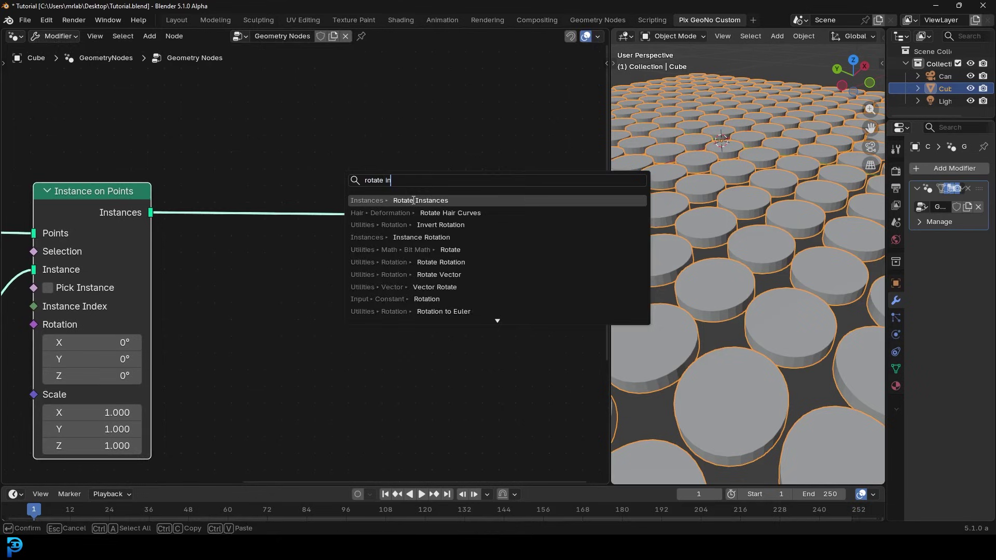
pyautogui.click(414, 200)
pyautogui.click(337, 165)
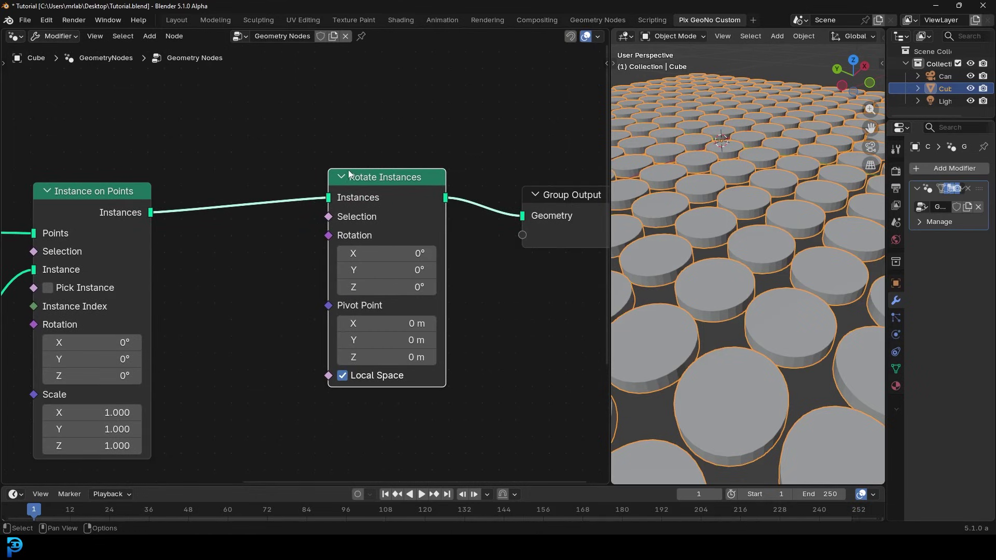
# Step: Try an X rotation of 105° on the Rotate Instances node, check the tilted tiles, and undo it
pyautogui.moveTo(387, 254); pyautogui.dragTo(444, 254)
pyautogui.scroll(2, 823, 178)
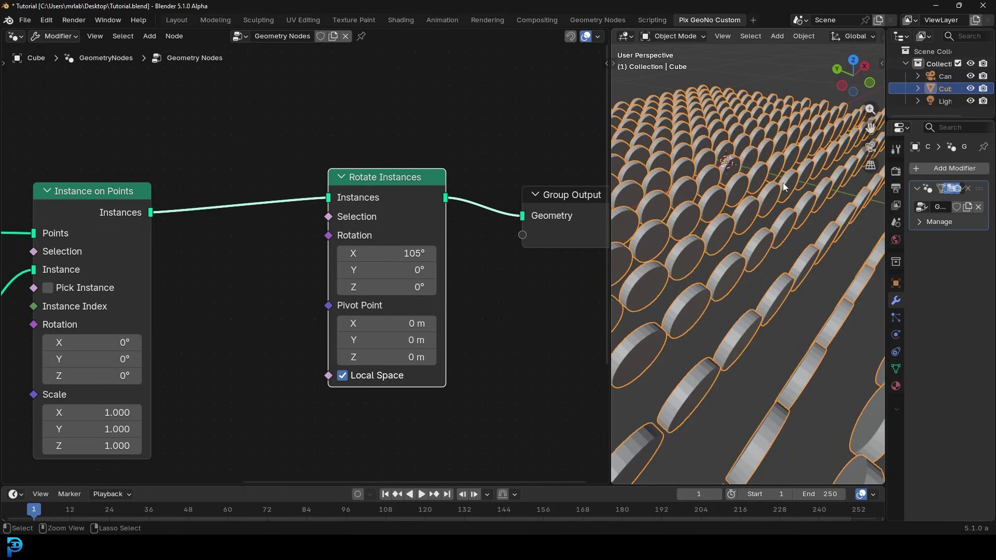
pyautogui.hotkey('ctrl', 'z')
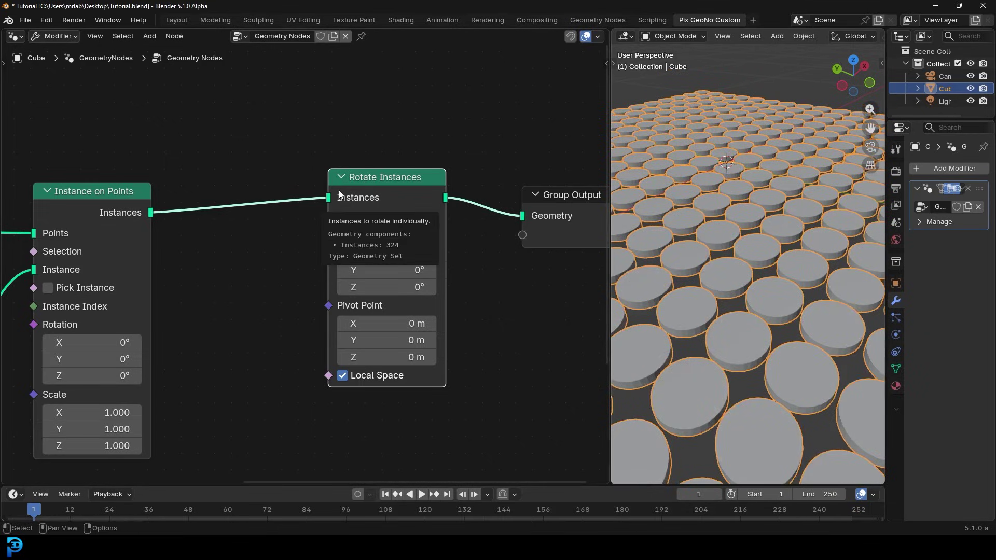
# Step: Add a Geometry Proximity node before Rotate Instances and connect its Distance output to the Rotation input
pyautogui.scroll(-2, 502, 276)
pyautogui.moveTo(502, 276); pyautogui.dragTo(418, 226, button='middle')
pyautogui.moveTo(287, 159); pyautogui.dragTo(421, 167)
pyautogui.scroll(3, 304, 230)
pyautogui.hotkey('shift', 'a')
pyautogui.click(295, 226)
pyautogui.write('pro')
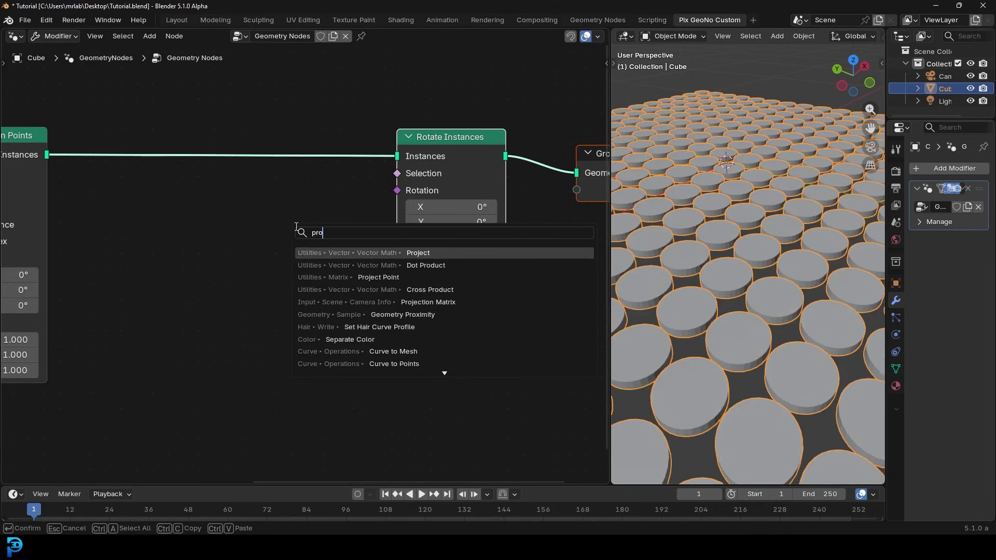
pyautogui.write('xi')
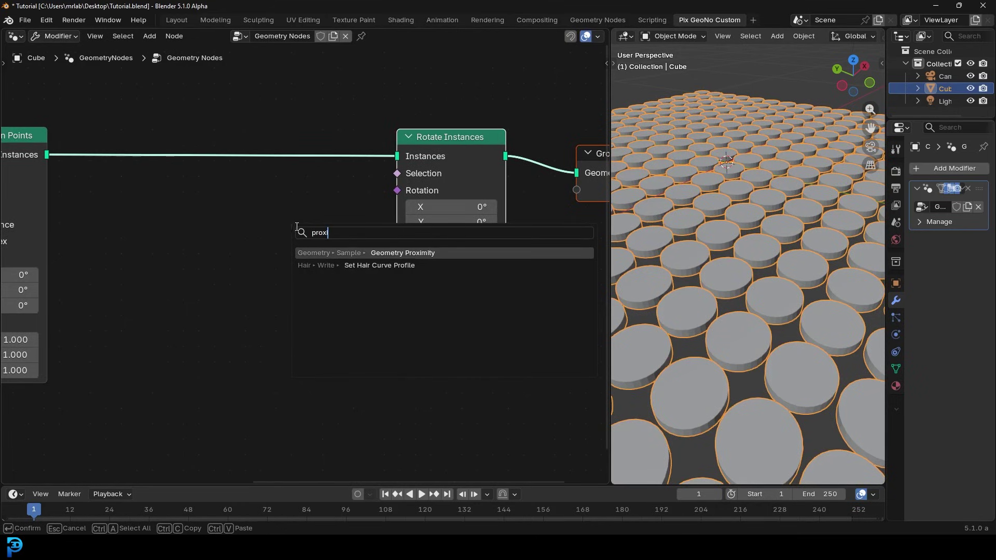
pyautogui.click(377, 252)
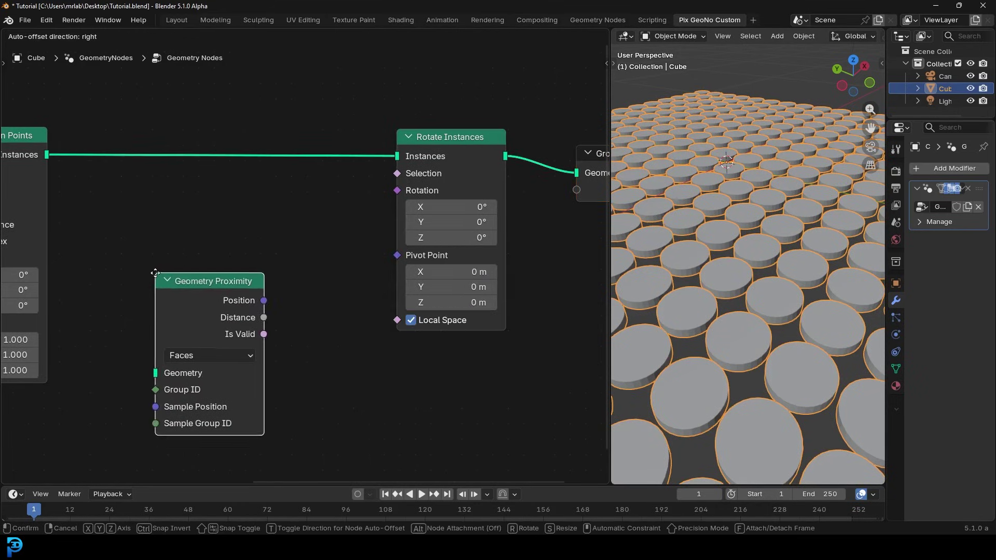
pyautogui.click(260, 317)
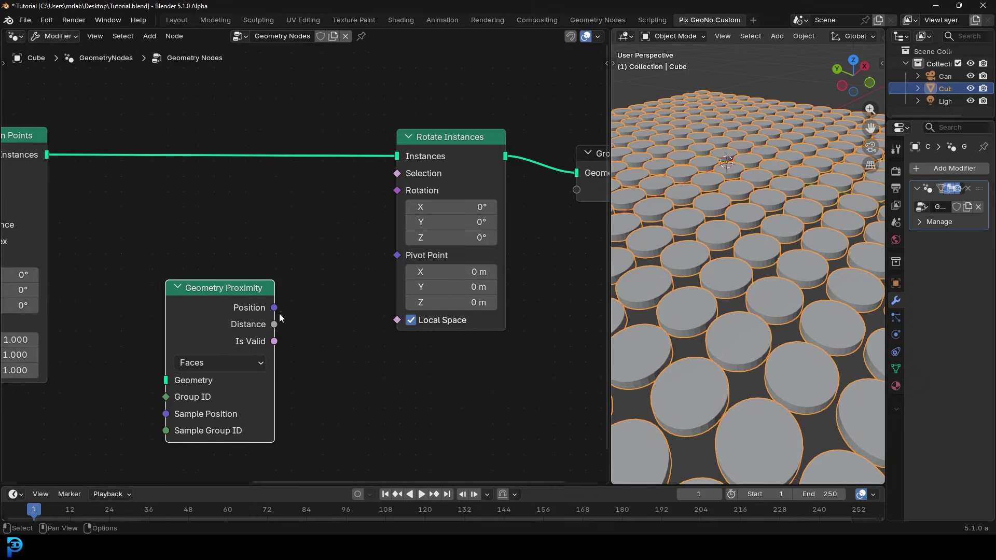
pyautogui.moveTo(274, 324); pyautogui.dragTo(386, 195)
pyautogui.moveTo(314, 336); pyautogui.dragTo(345, 270, button='middle')
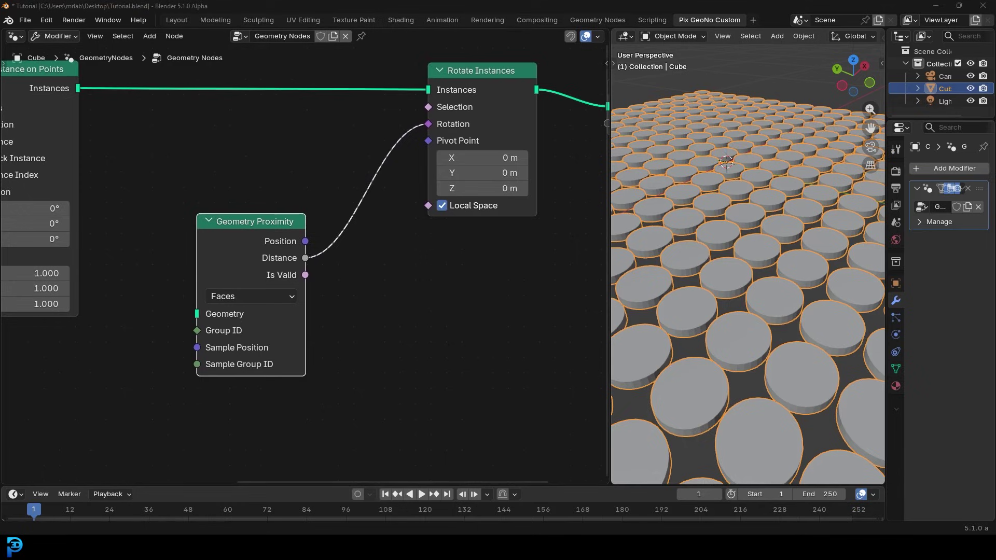
# Step: Add a cube mesh at the centre of the tile grid and scale it down to about 0.27
pyautogui.press('KP_Decimal')
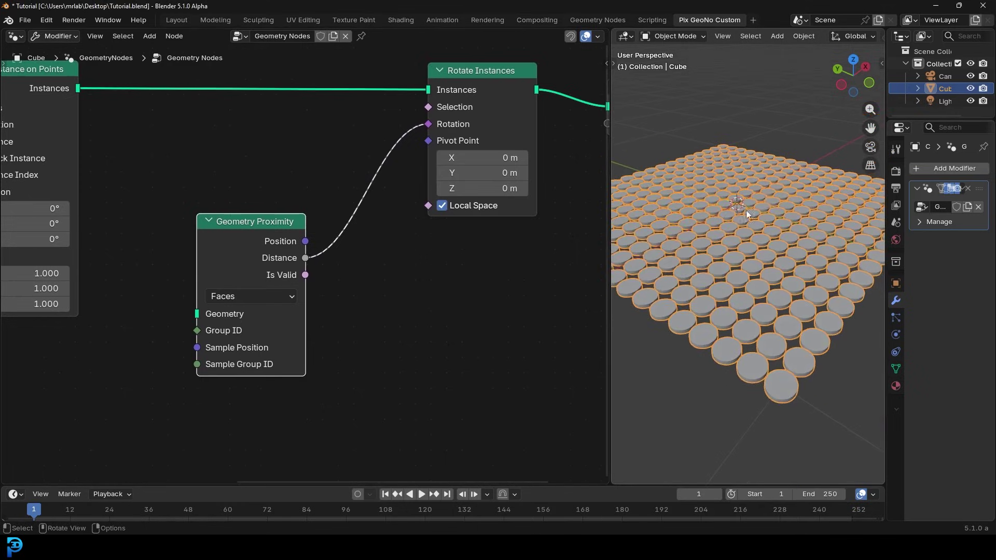
pyautogui.scroll(3, 763, 198)
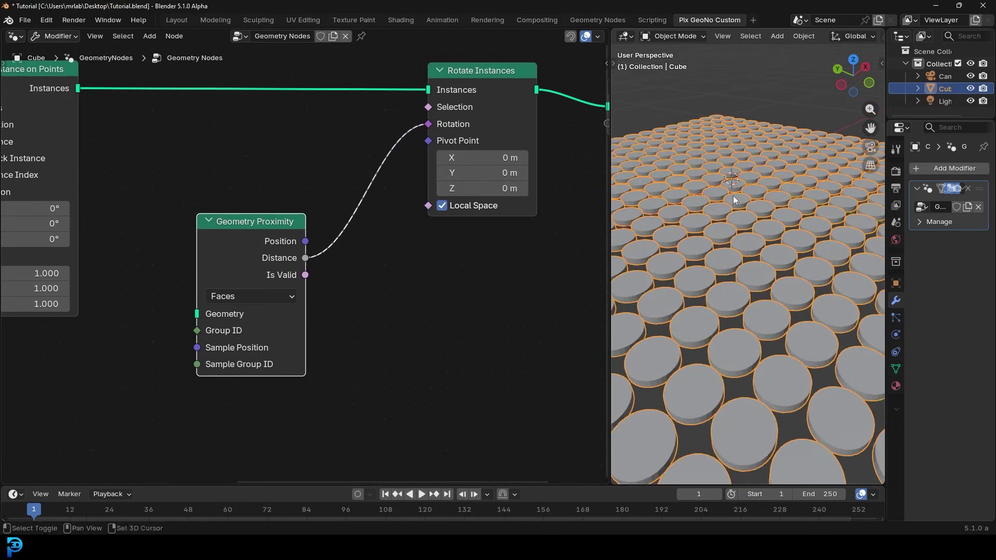
pyautogui.hotkey('shift', 'a')
pyautogui.moveTo(705, 213)
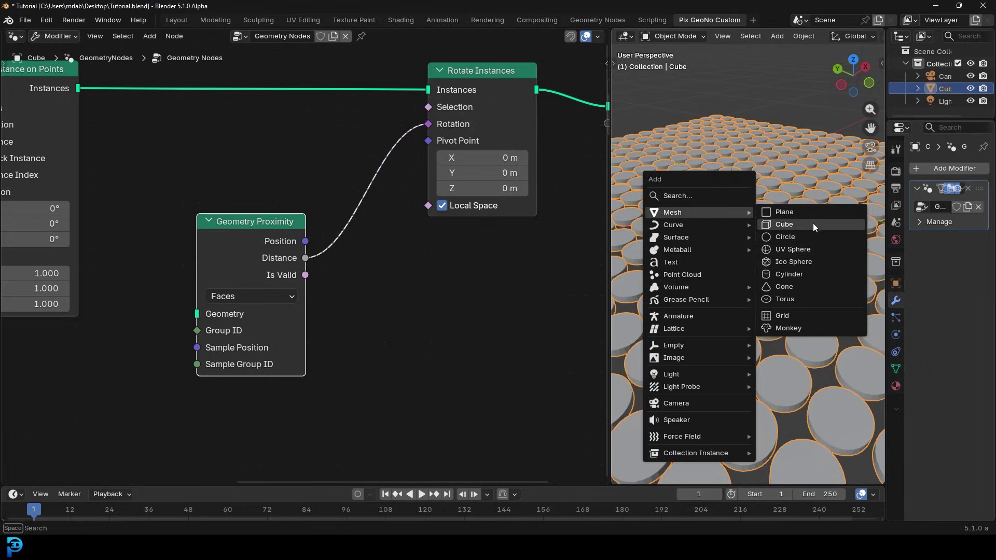
pyautogui.click(813, 223)
pyautogui.scroll(1, 801, 231)
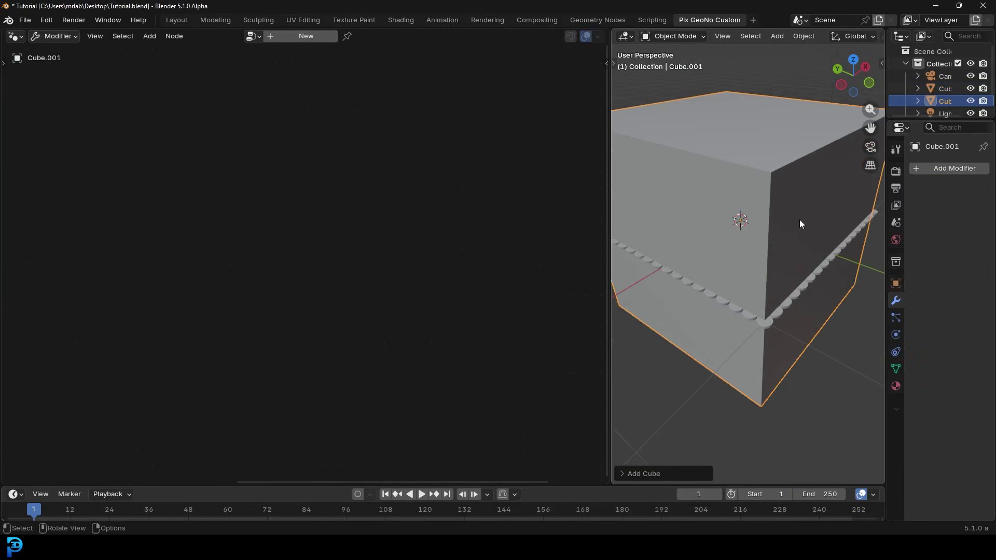
pyautogui.press('s')
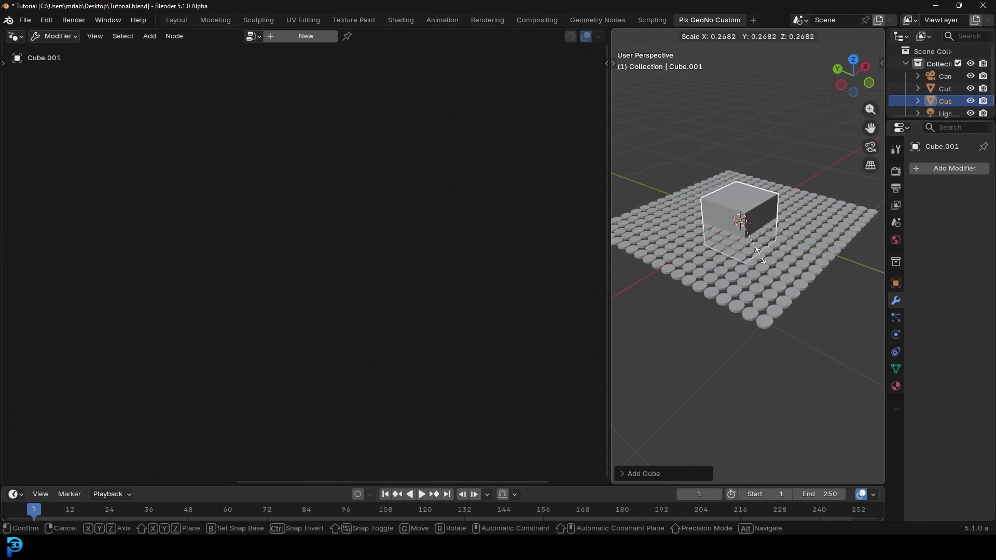
pyautogui.click(761, 255)
pyautogui.scroll(1, 775, 217)
# Step: Widen the Outliner and rename the tile object to Grid and the new cube to Effector
pyautogui.click(819, 183)
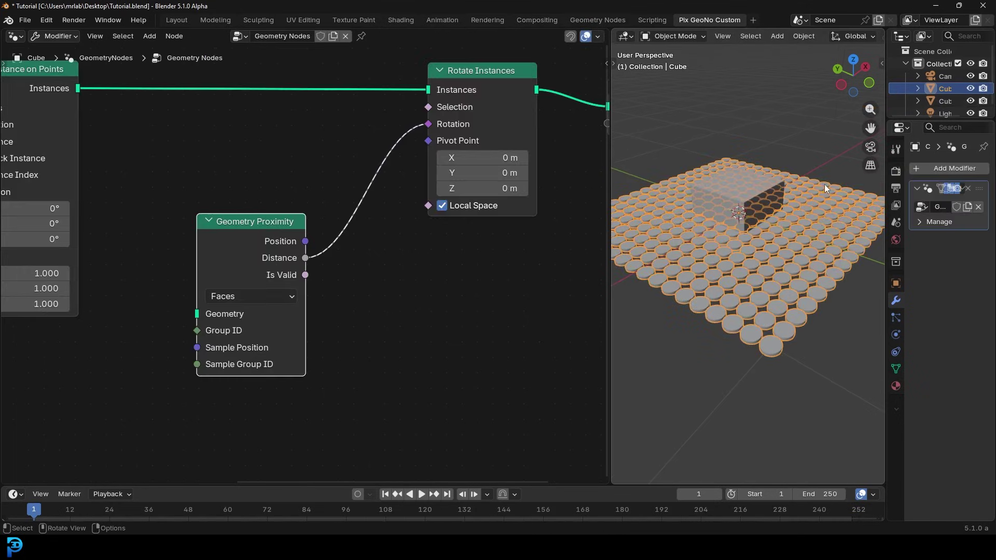
pyautogui.scroll(2, 809, 206)
pyautogui.moveTo(885, 249); pyautogui.dragTo(843, 249)
pyautogui.moveTo(885, 122); pyautogui.dragTo(910, 211)
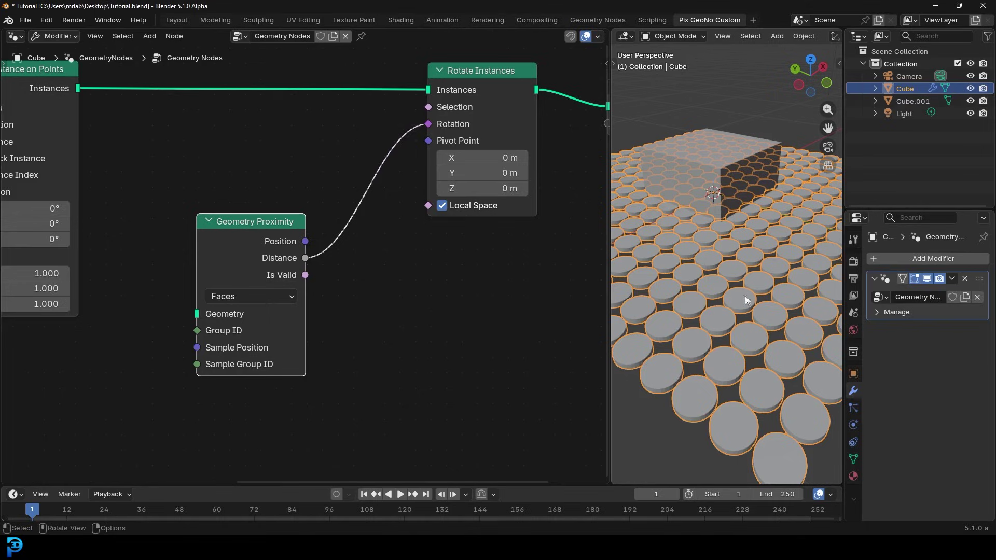
pyautogui.doubleClick(908, 88)
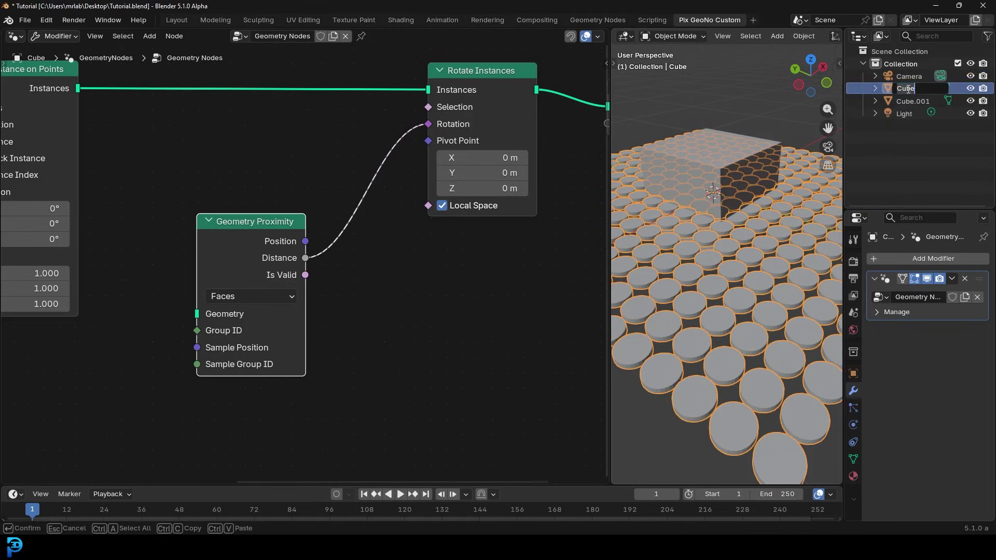
pyautogui.write('Grid')
pyautogui.press('Return')
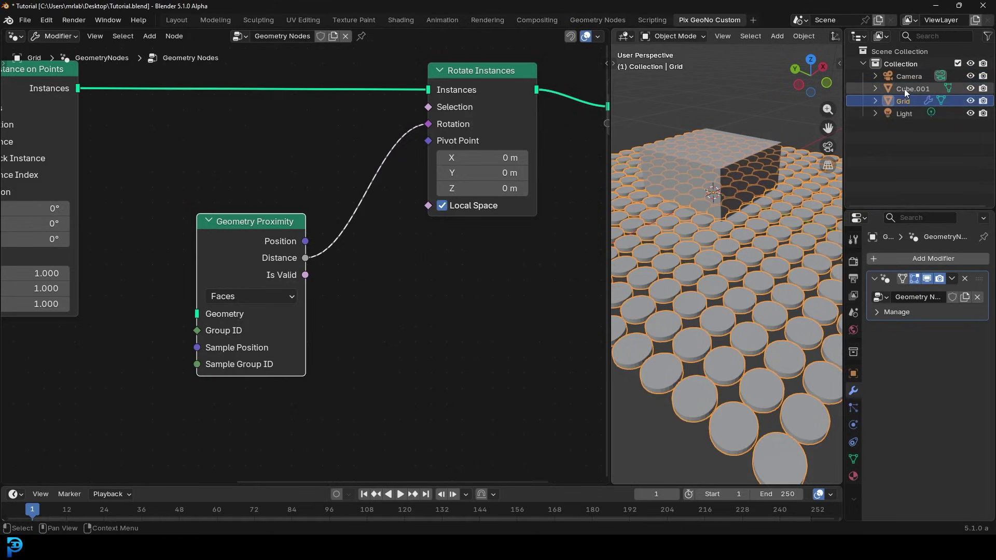
pyautogui.doubleClick(904, 88)
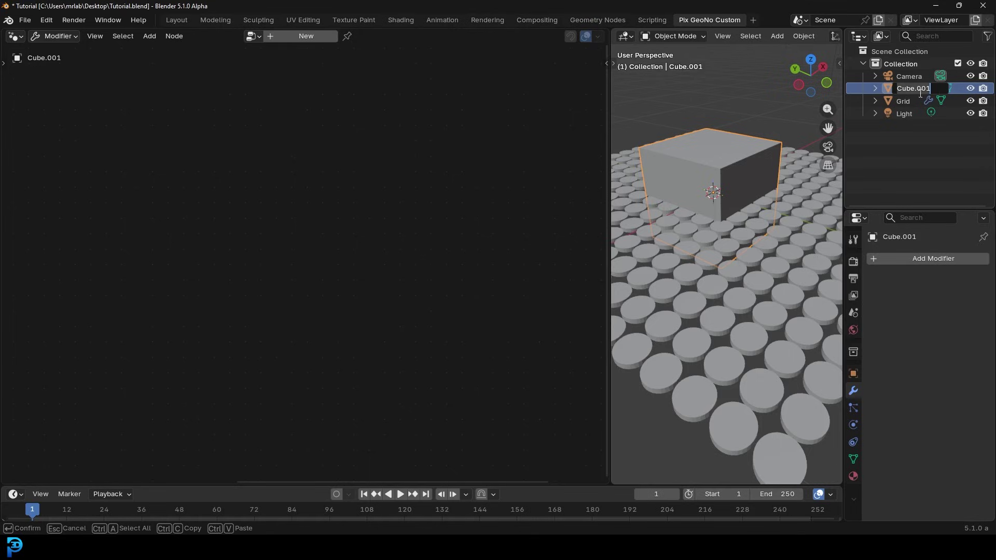
pyautogui.write('Effector')
pyautogui.press('Return')
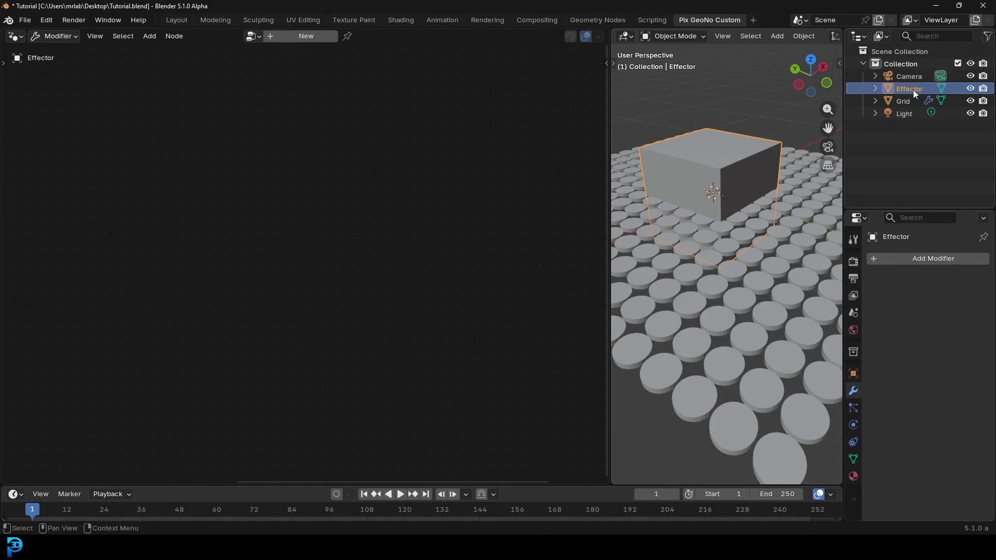
# Step: Bring the Effector object into the Grid's node tree as an Object Info node placed below Geometry Proximity
pyautogui.click(913, 98)
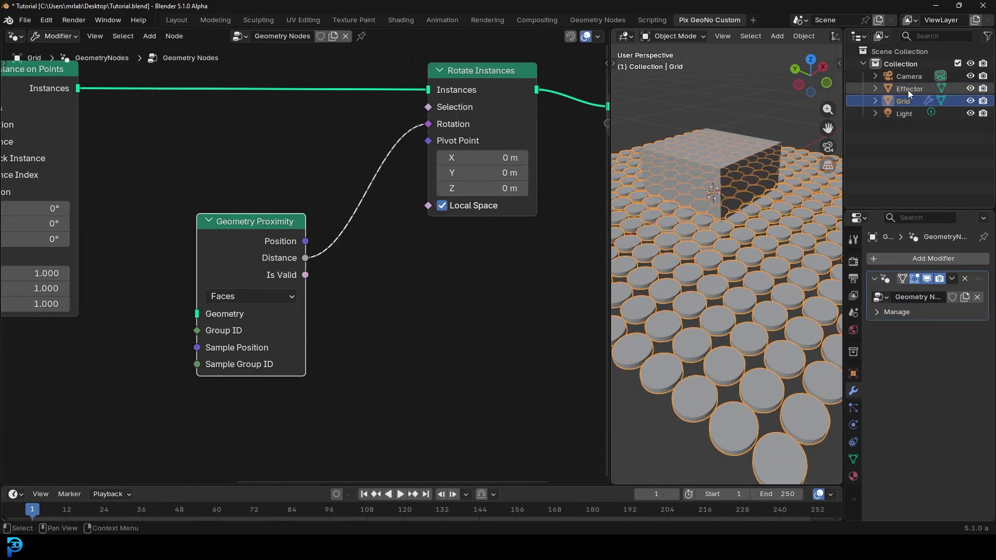
pyautogui.moveTo(906, 89); pyautogui.dragTo(120, 422)
pyautogui.press('KP_Decimal')
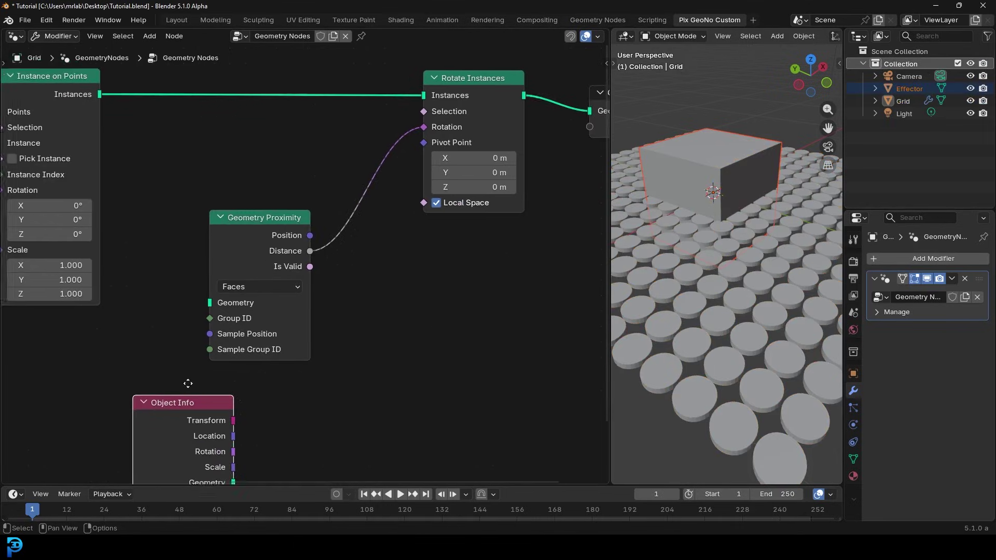
pyautogui.moveTo(323, 283); pyautogui.dragTo(240, 257)
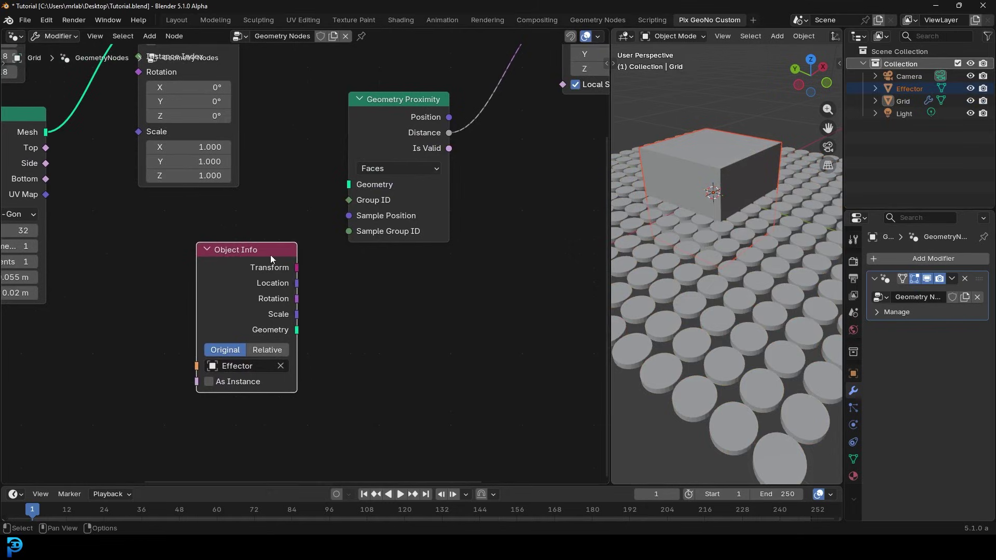
pyautogui.scroll(1, 723, 194)
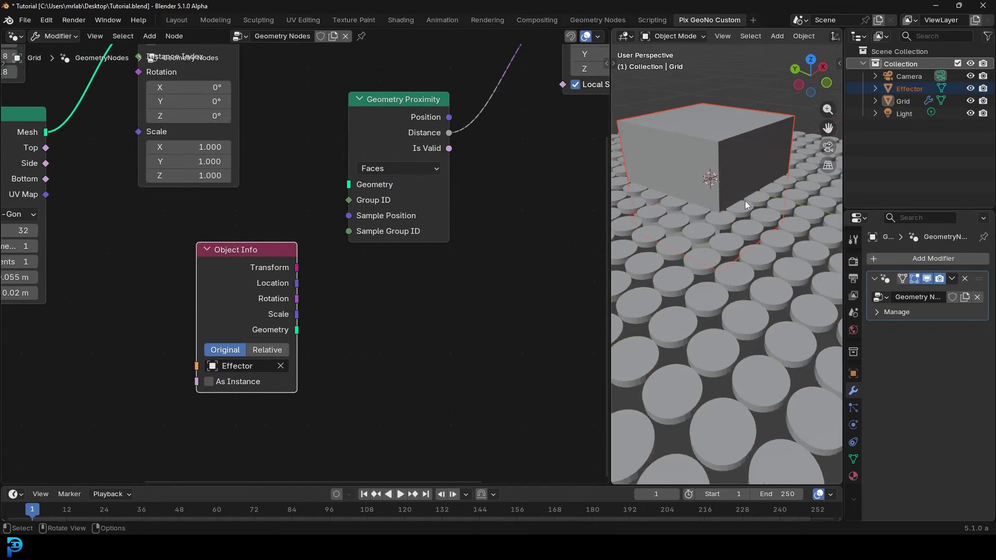
# Step: Set the Object Info node to Relative and connect its Geometry output to the Geometry Proximity node's Geometry input
pyautogui.click(258, 351)
pyautogui.moveTo(234, 267); pyautogui.dragTo(173, 291)
pyautogui.moveTo(236, 354); pyautogui.dragTo(349, 185)
pyautogui.moveTo(385, 122); pyautogui.dragTo(376, 181)
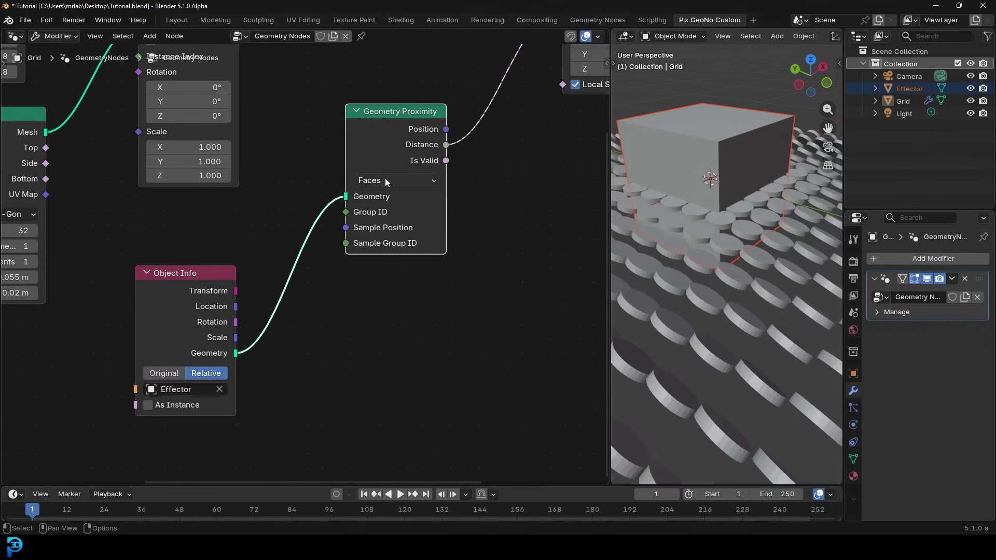
pyautogui.moveTo(202, 279); pyautogui.dragTo(271, 238)
# Step: Examine from several distances how the tiles rotate around the Effector cube
pyautogui.moveTo(431, 145); pyautogui.dragTo(313, 275, button='middle')
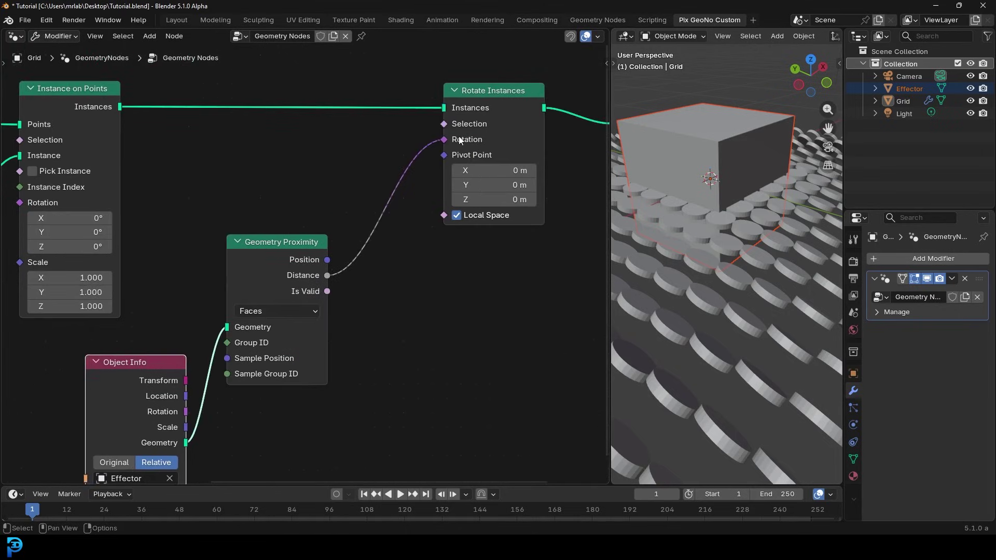
pyautogui.scroll(-5, 704, 241)
pyautogui.moveTo(704, 241); pyautogui.dragTo(734, 200, button='middle')
pyautogui.scroll(5, 763, 145)
pyautogui.scroll(-3, 763, 146)
pyautogui.scroll(4, 774, 218)
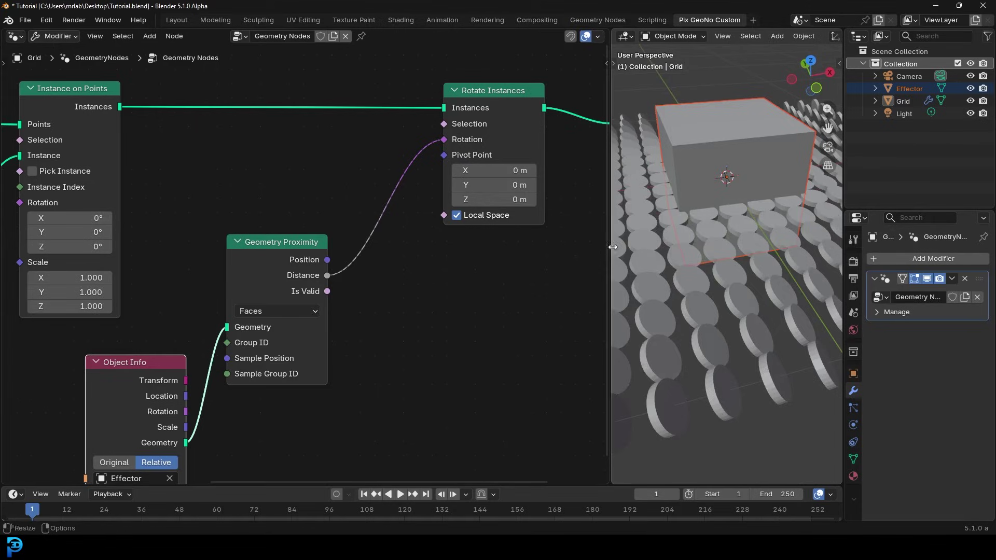
# Step: Insert a Mix Vector node between Geometry Proximity and Rotate Instances, with Distance connected to its Factor
pyautogui.scroll(1, 398, 213)
pyautogui.hotkey('shift', 'a')
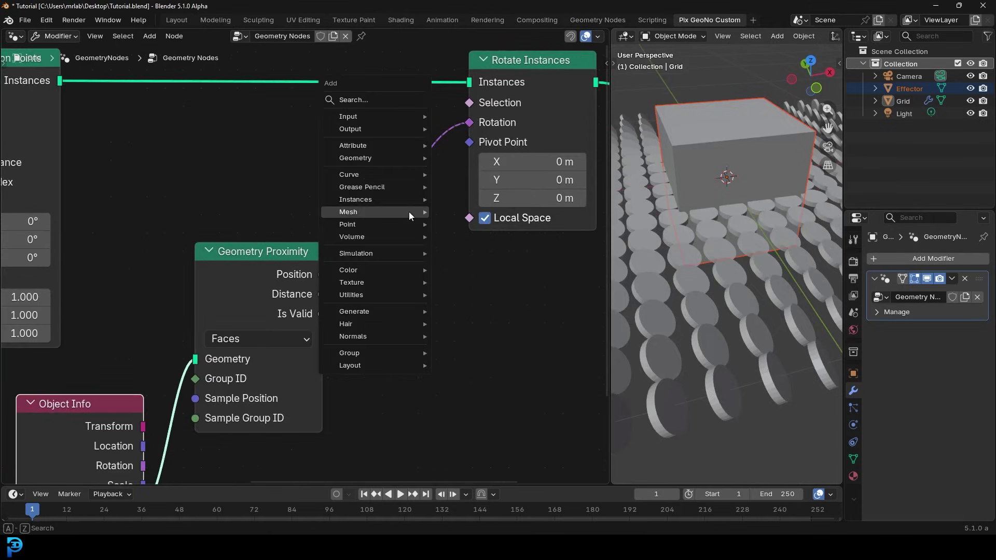
pyautogui.click(372, 101)
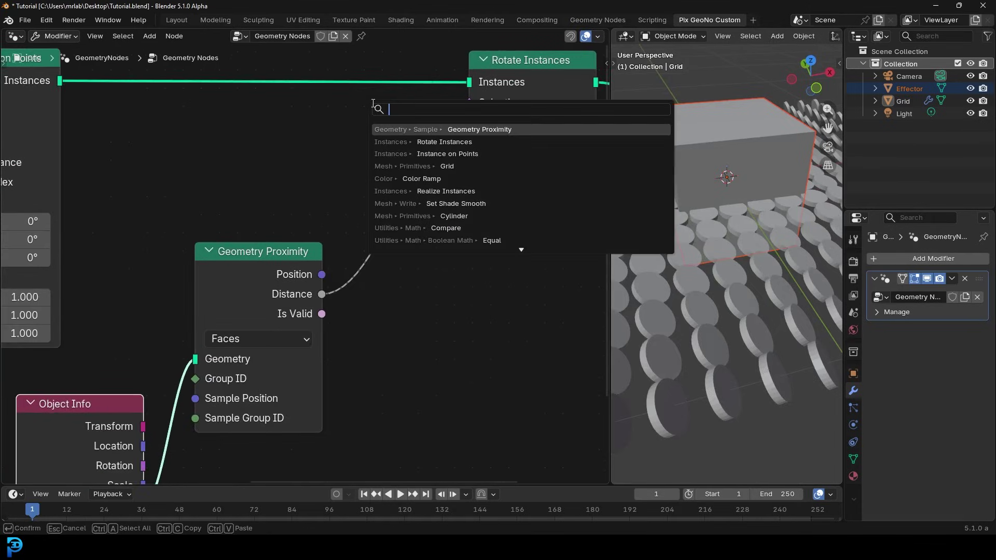
pyautogui.write('mix')
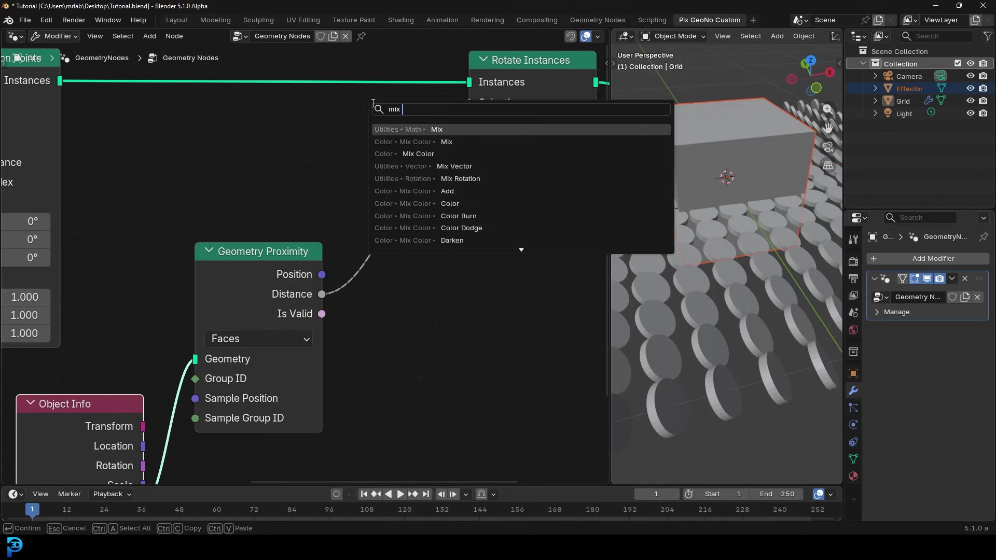
pyautogui.write(' vec')
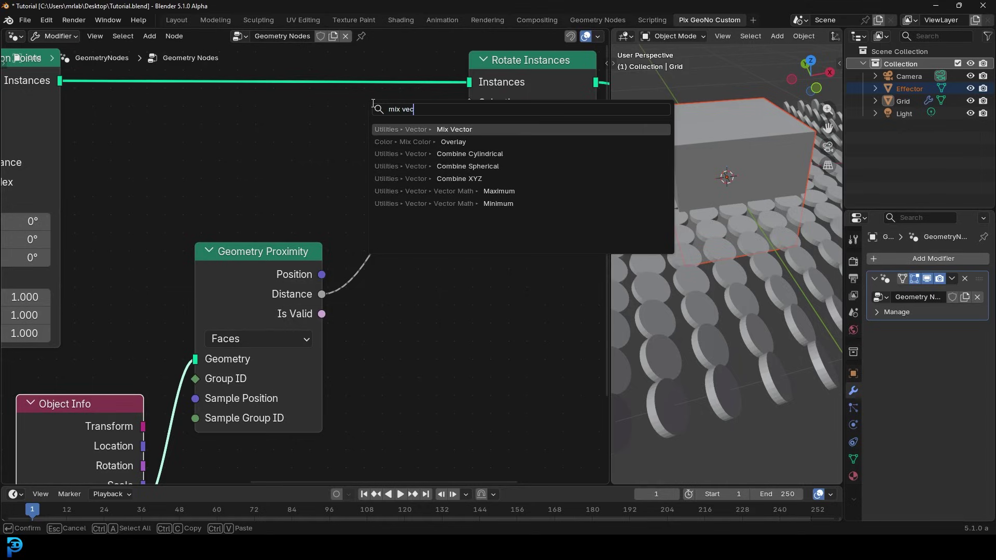
pyautogui.click(434, 129)
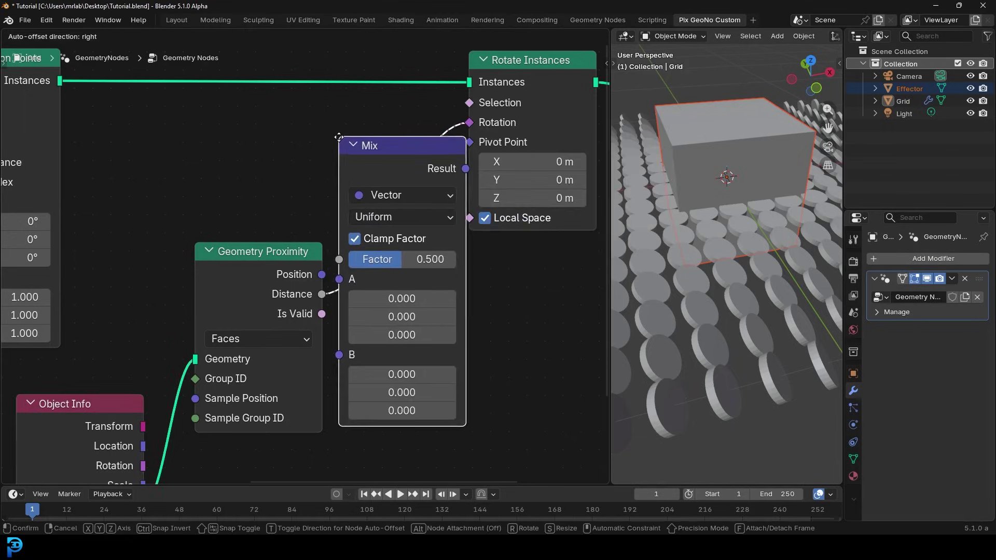
pyautogui.click(396, 173)
pyautogui.scroll(-2, 247, 156)
pyautogui.moveTo(247, 156); pyautogui.dragTo(233, 162, button='middle')
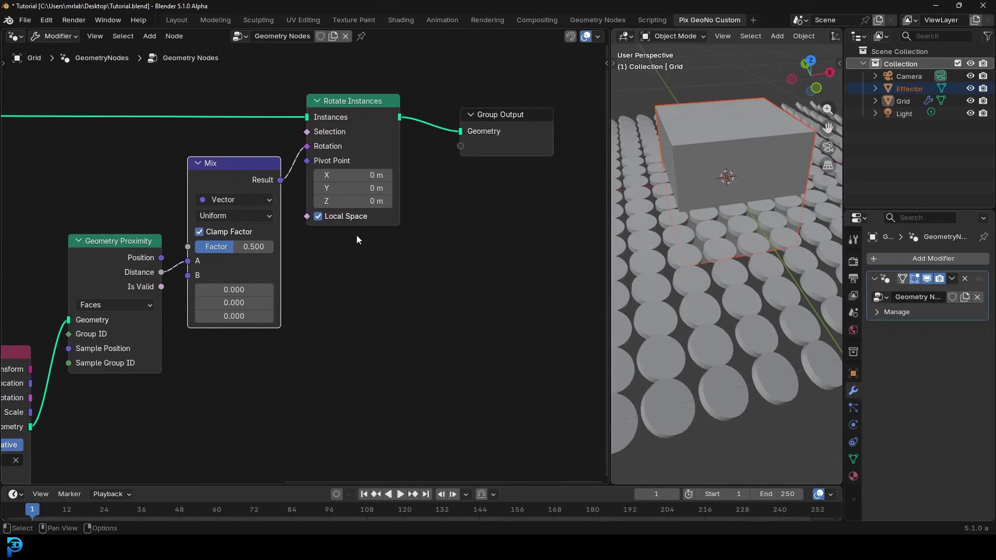
pyautogui.moveTo(188, 261); pyautogui.dragTo(188, 247)
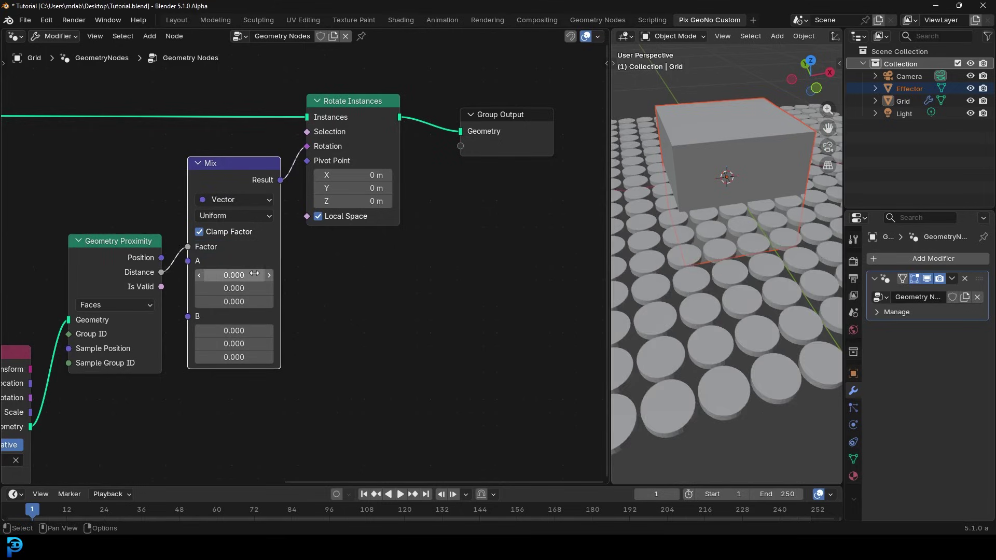
# Step: Move the Mix, Rotate Instances and Group Output nodes together away from Geometry Proximity to make room between them
pyautogui.scroll(2, 368, 261)
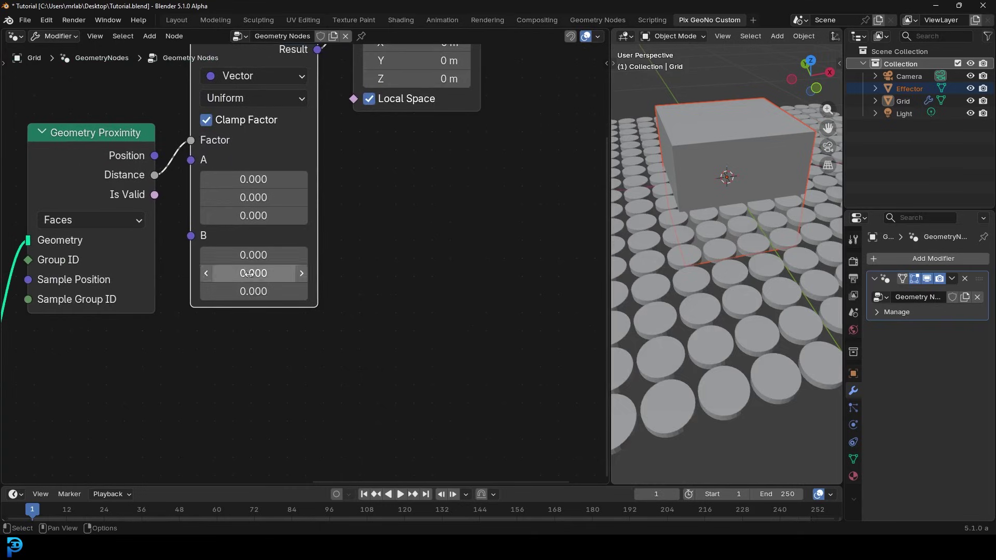
pyautogui.scroll(-2, 254, 215)
pyautogui.moveTo(411, 260); pyautogui.dragTo(312, 346, button='middle')
pyautogui.keyDown('shift'); pyautogui.moveTo(312, 347); pyautogui.dragTo(465, 160); pyautogui.keyUp('shift')
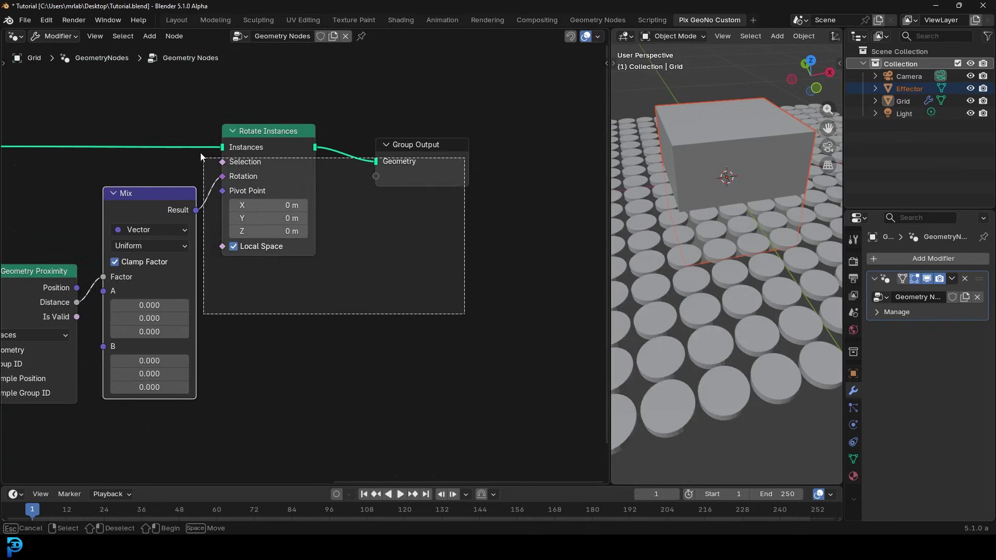
pyautogui.moveTo(154, 189); pyautogui.dragTo(246, 174)
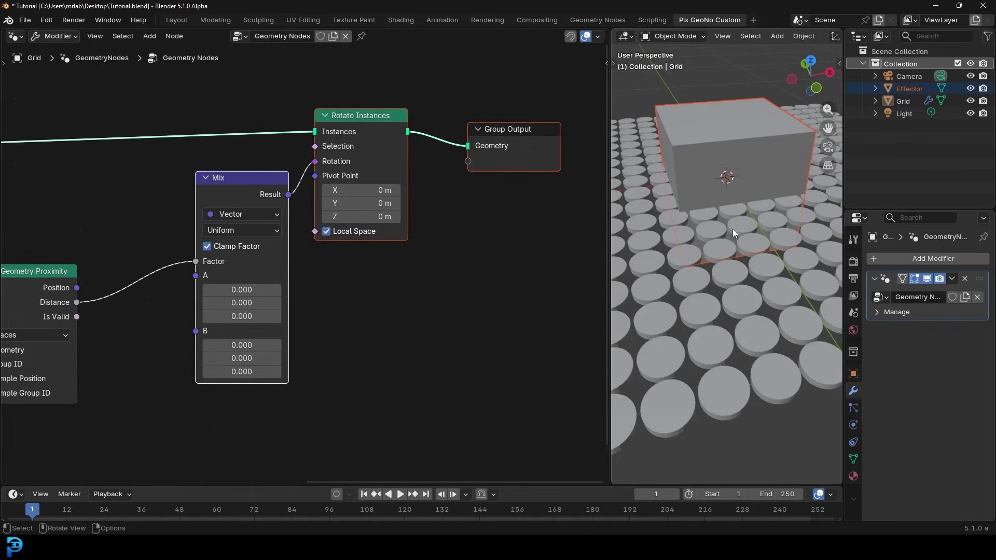
pyautogui.moveTo(362, 357); pyautogui.dragTo(371, 302, button='middle')
# Step: Try the Mix node's B vector with X at 0 and Y at 1.6 to tilt the tiles
pyautogui.scroll(2, 371, 302)
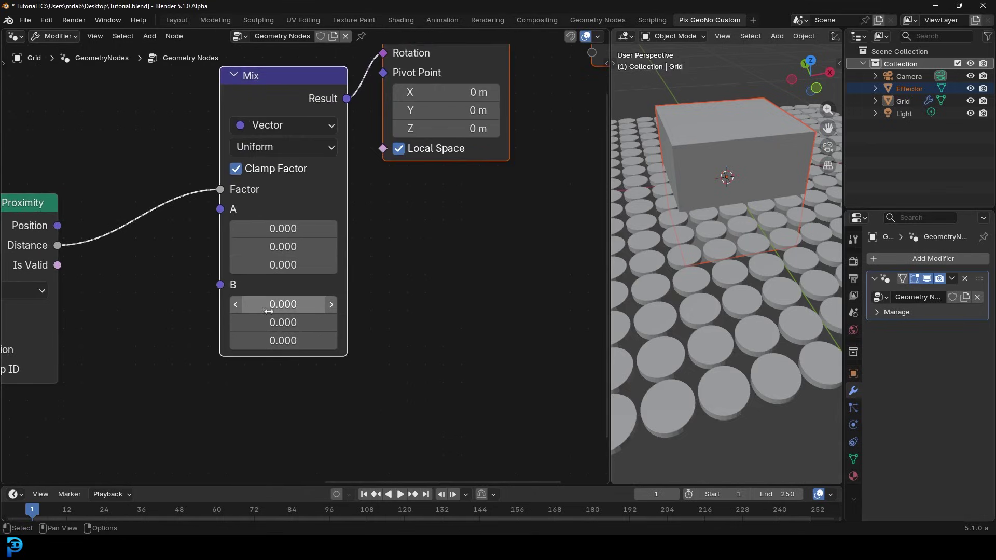
pyautogui.moveTo(399, 219)
pyautogui.mouseDown(button='middle')
pyautogui.moveTo(345, 353)
pyautogui.moveTo(394, 231)
pyautogui.mouseUp(button='middle')
pyautogui.scroll(3, 311, 249)
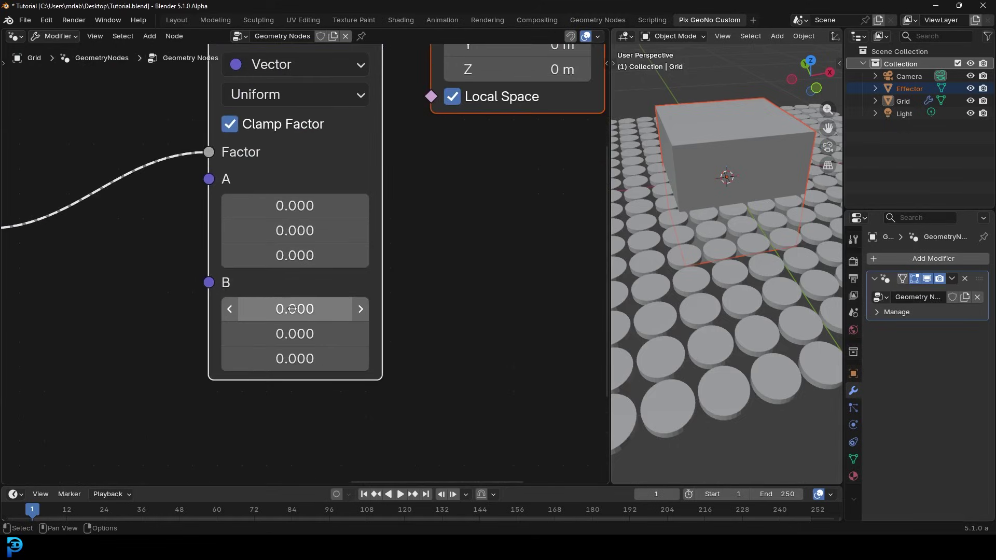
pyautogui.moveTo(292, 334); pyautogui.dragTo(315, 333)
pyautogui.moveTo(294, 309); pyautogui.dragTo(342, 308)
pyautogui.click(297, 338)
pyautogui.press('Return')
pyautogui.click(306, 305)
pyautogui.write('0')
pyautogui.press('Return')
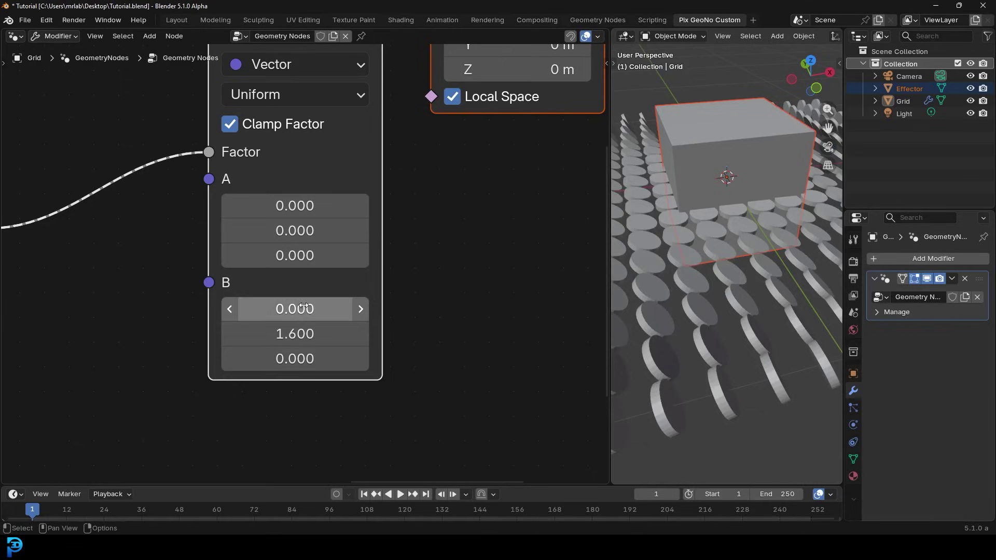
# Step: Set the Y value of the Mix node's B vector to 3.5
pyautogui.moveTo(302, 340); pyautogui.dragTo(302, 340)
pyautogui.click(301, 340)
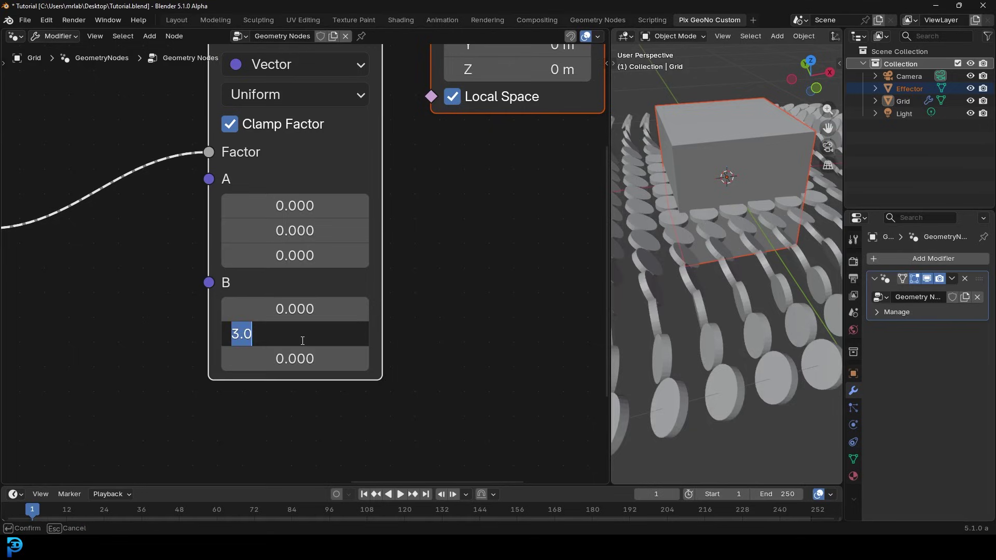
pyautogui.write('3.5')
pyautogui.press('Return')
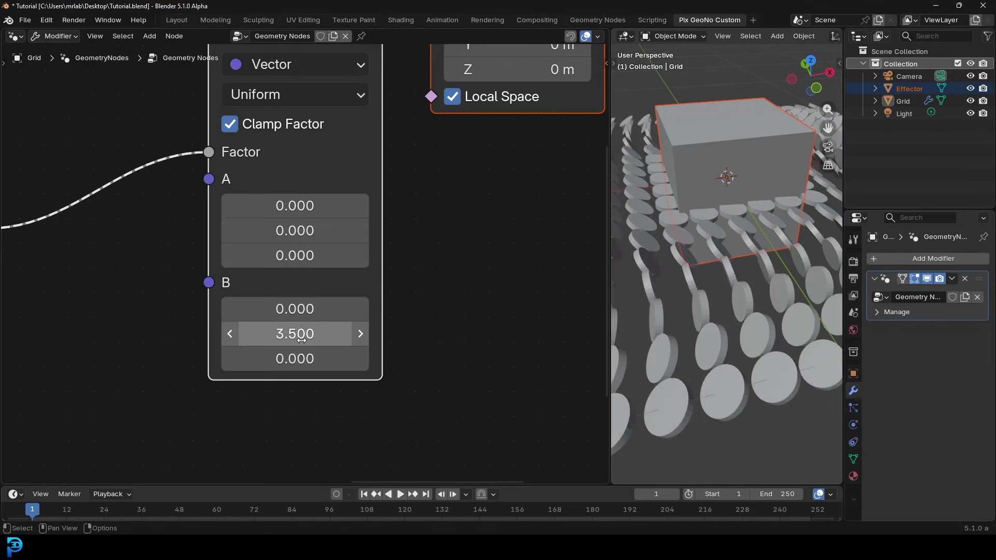
# Step: Examine from several angles and distances how the tile rotation changes around the Effector cube
pyautogui.scroll(-5, 768, 223)
pyautogui.moveTo(710, 260); pyautogui.dragTo(742, 220, button='middle')
pyautogui.scroll(5, 705, 269)
pyautogui.scroll(-5, 741, 225)
pyautogui.scroll(5, 741, 235)
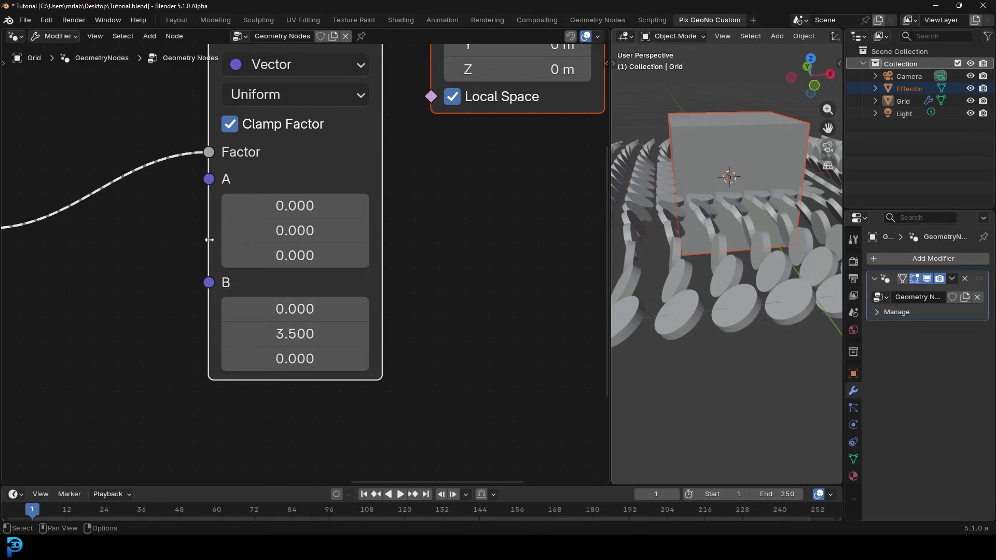
pyautogui.scroll(-2, 306, 265)
pyautogui.moveTo(643, 244); pyautogui.dragTo(740, 232, button='middle')
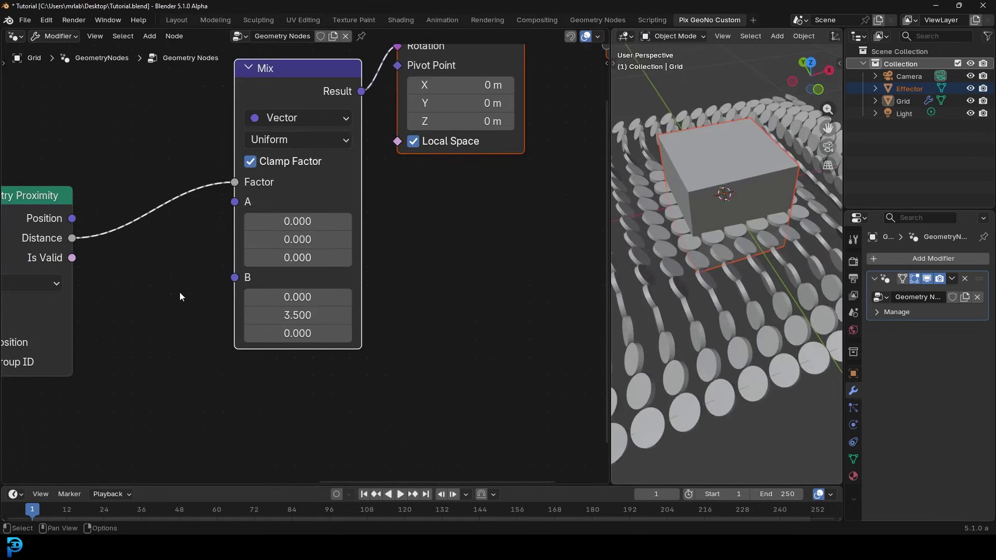
# Step: Insert a Color Ramp node between Geometry Proximity's Distance output and the Mix node's Factor
pyautogui.scroll(-3, 278, 276)
pyautogui.moveTo(200, 246); pyautogui.dragTo(192, 265)
pyautogui.scroll(1, 192, 265)
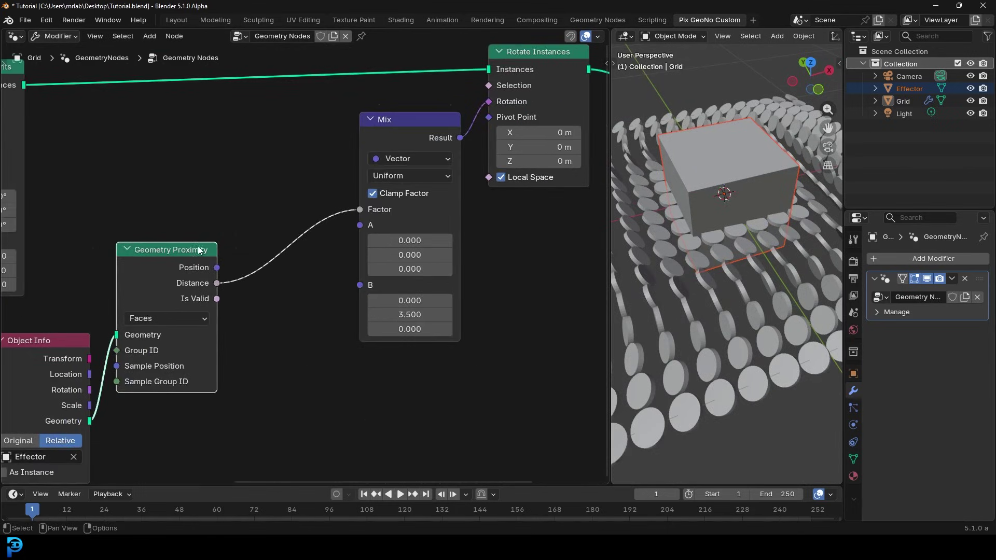
pyautogui.scroll(1, 200, 250)
pyautogui.hotkey('shift', 'a')
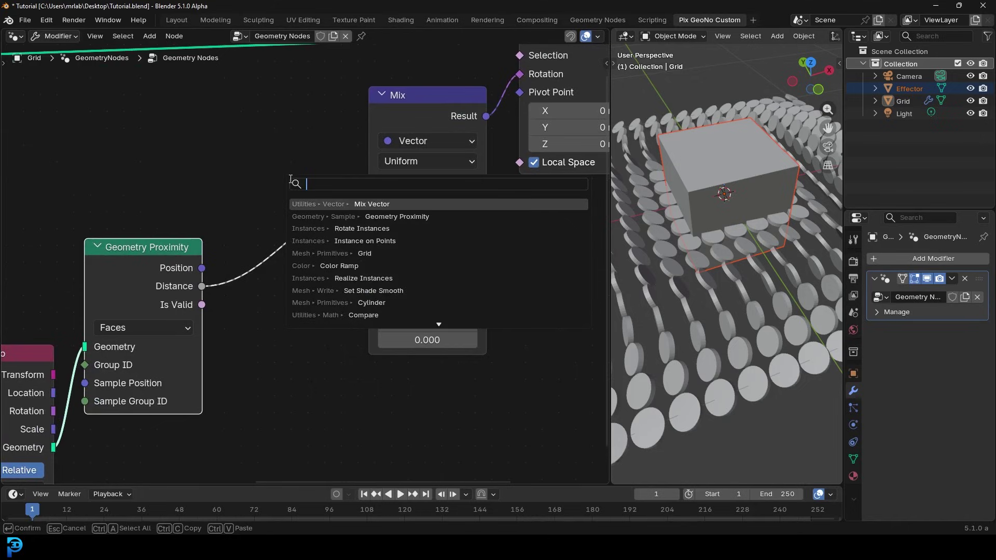
pyautogui.write('color')
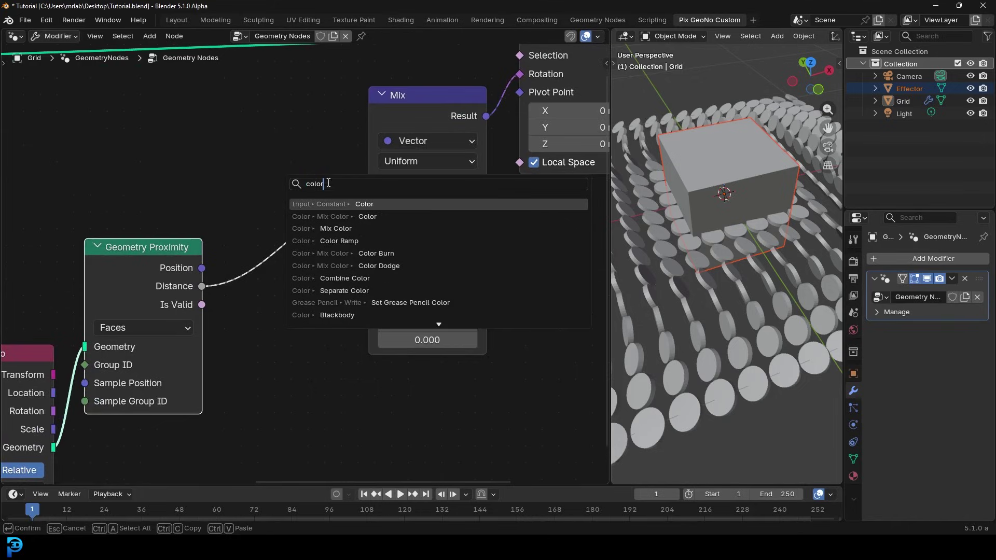
pyautogui.click(339, 240)
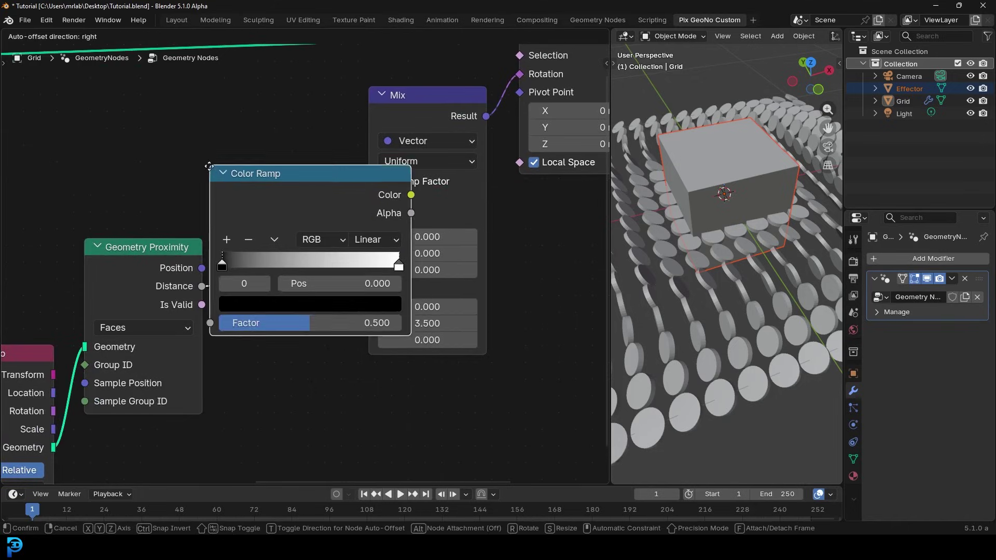
pyautogui.click(403, 224)
# Step: Narrow the Color Ramp's gradient by moving the black stop inward and the white stop to position 0.389
pyautogui.scroll(1, 243, 280)
pyautogui.moveTo(242, 281); pyautogui.dragTo(277, 280)
pyautogui.moveTo(439, 280); pyautogui.dragTo(318, 285)
pyautogui.moveTo(682, 244); pyautogui.dragTo(708, 254, button='middle')
pyautogui.scroll(3, 684, 303)
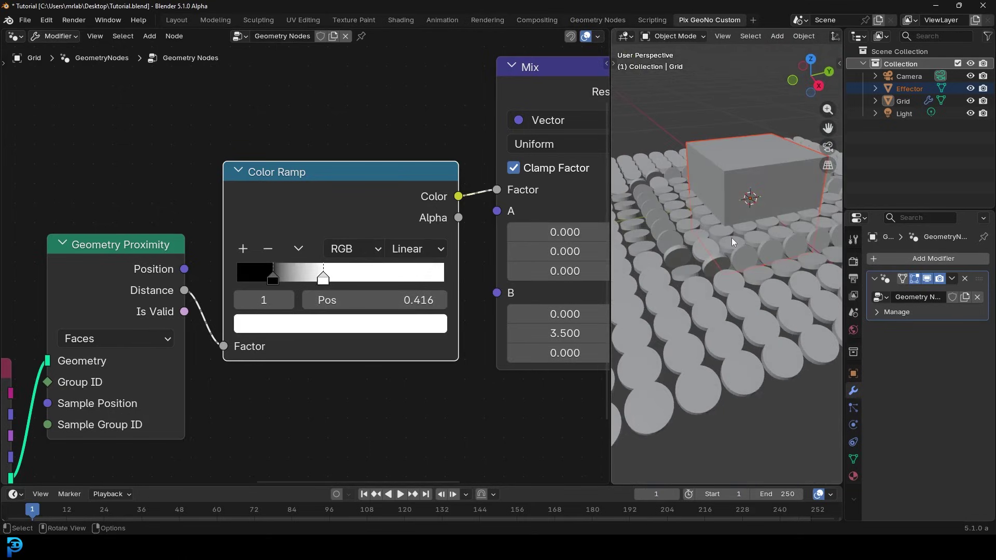
pyautogui.moveTo(343, 197); pyautogui.dragTo(344, 205)
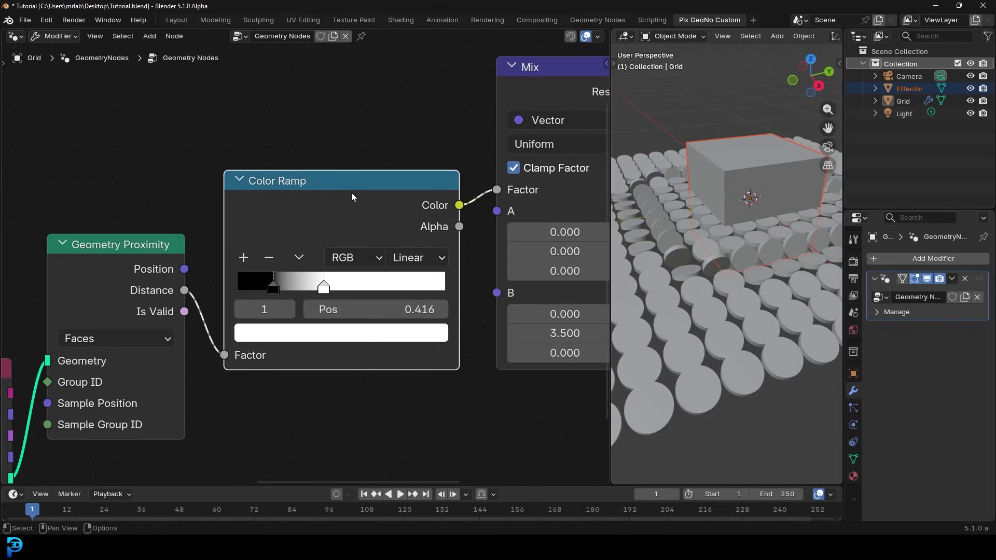
pyautogui.moveTo(323, 287); pyautogui.dragTo(318, 286)
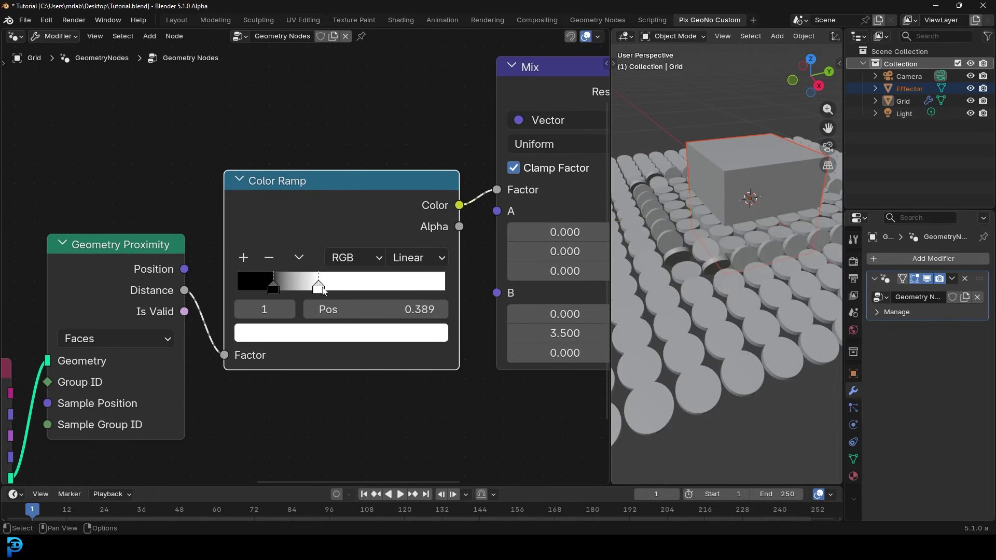
# Step: Move the Effector cube across the grid to test the flipping tiles, and widen the 3D viewport
pyautogui.scroll(-3, 703, 215)
pyautogui.moveTo(703, 215); pyautogui.dragTo(725, 221, button='middle')
pyautogui.scroll(4, 711, 224)
pyautogui.press('g')
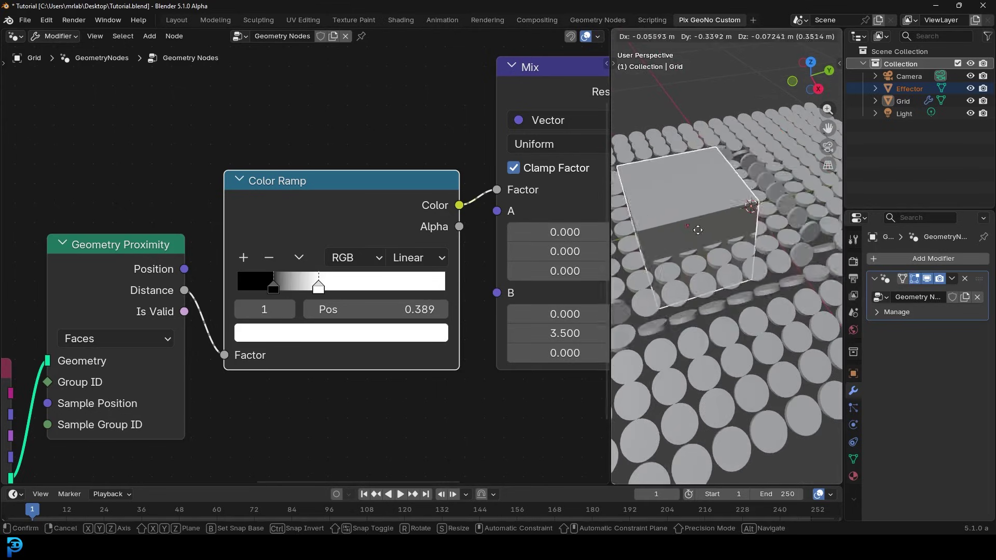
pyautogui.click(759, 179)
pyautogui.moveTo(610, 229); pyautogui.dragTo(464, 229)
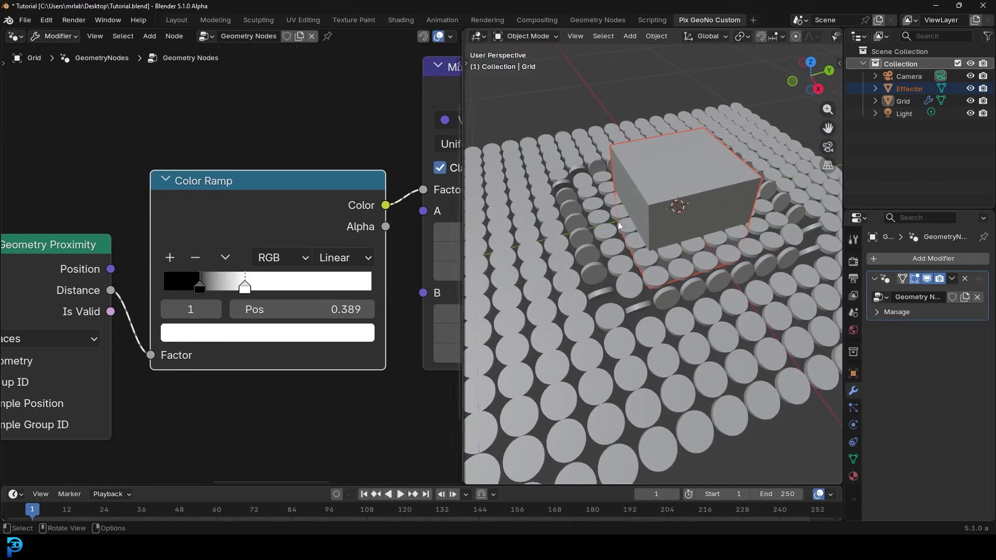
pyautogui.press('g')
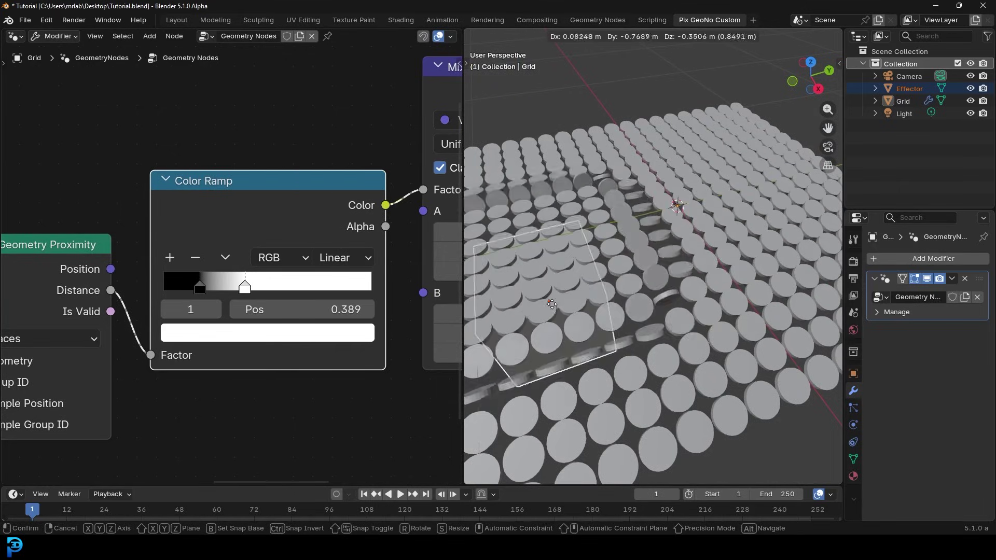
pyautogui.click(605, 284)
# Step: View the tiles edge-on and set the Y value of the Mix node's B vector to 3.142 for a half-turn flip
pyautogui.moveTo(605, 284); pyautogui.dragTo(566, 232, button='middle')
pyautogui.scroll(-3, 291, 312)
pyautogui.moveTo(207, 384); pyautogui.dragTo(284, 263, button='middle')
pyautogui.scroll(-3, 149, 315)
pyautogui.scroll(2, 284, 263)
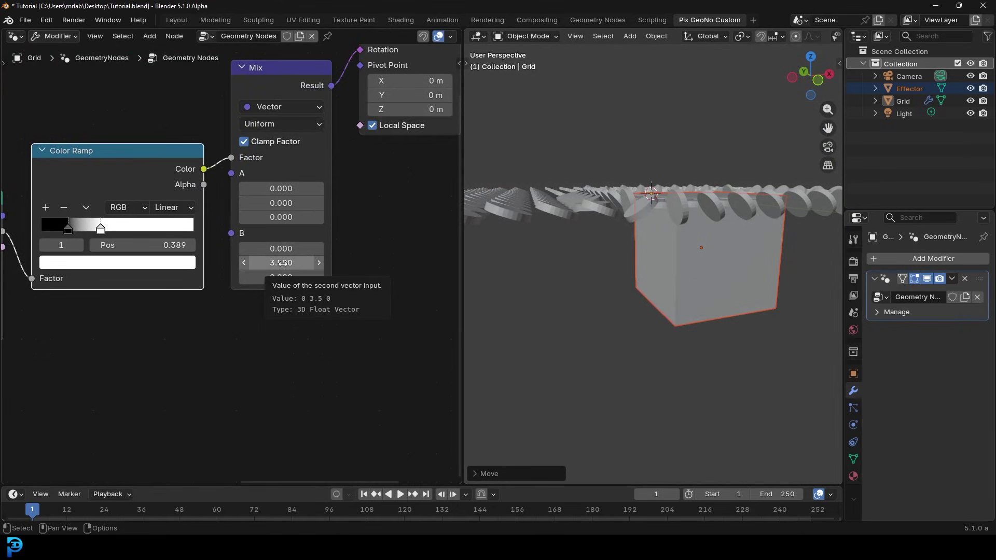
pyautogui.moveTo(281, 262); pyautogui.dragTo(282, 263)
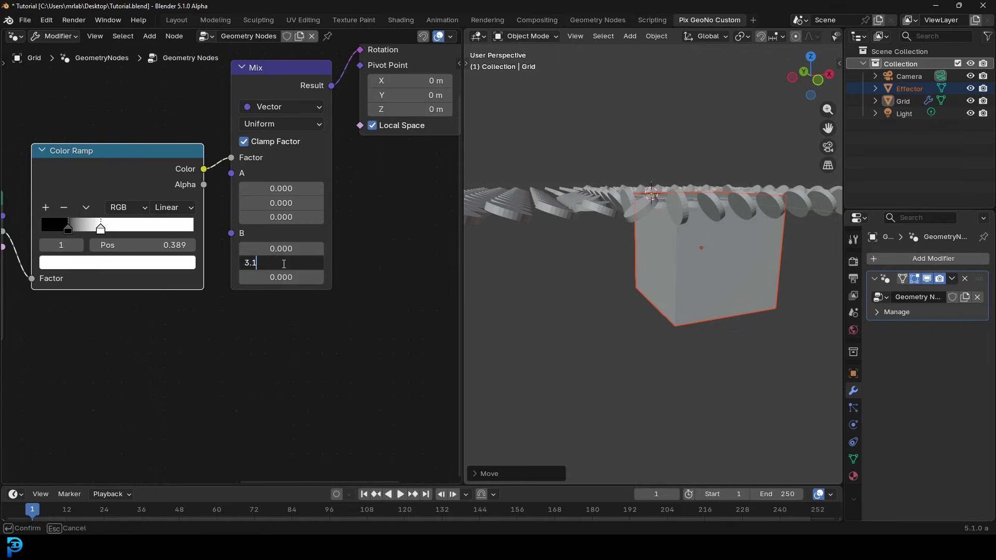
pyautogui.write('3.142')
pyautogui.press('Return')
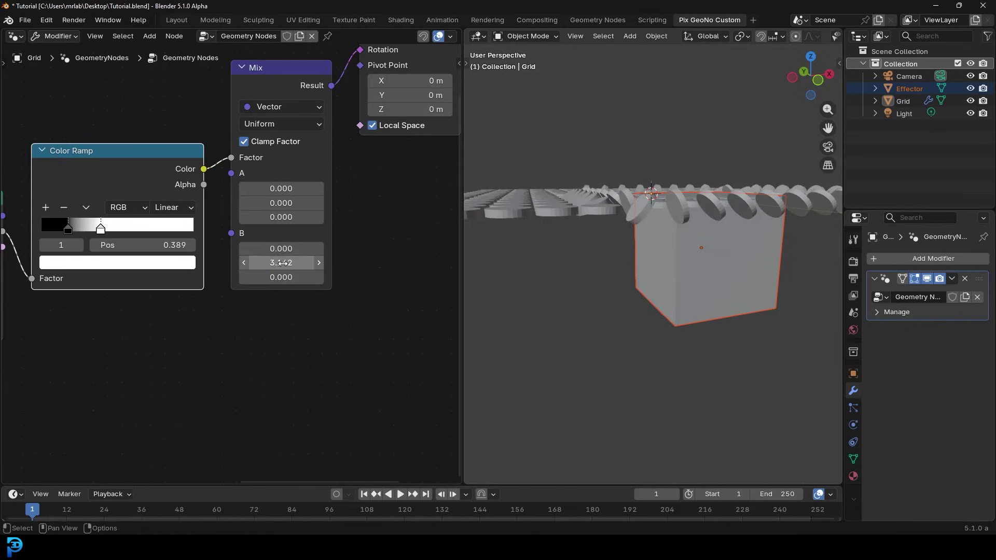
# Step: Move the Effector cube over the grid again to check the tile flip from different angles and up close
pyautogui.moveTo(537, 210); pyautogui.dragTo(863, 235, button='middle')
pyautogui.moveTo(716, 281); pyautogui.dragTo(617, 264, button='middle')
pyautogui.press('g')
pyautogui.click(737, 207)
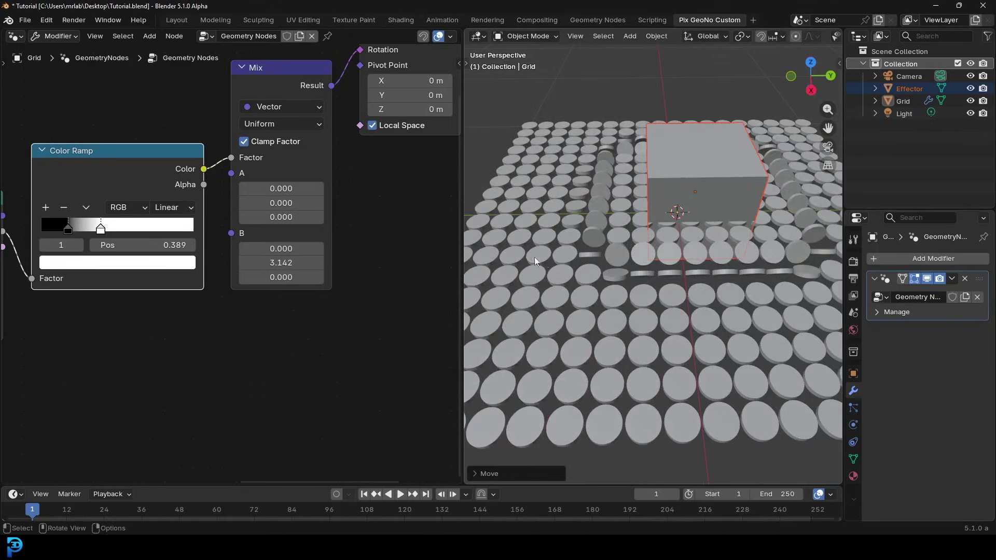
pyautogui.moveTo(736, 208); pyautogui.dragTo(648, 228, button='middle')
pyautogui.scroll(5, 634, 232)
pyautogui.press('g')
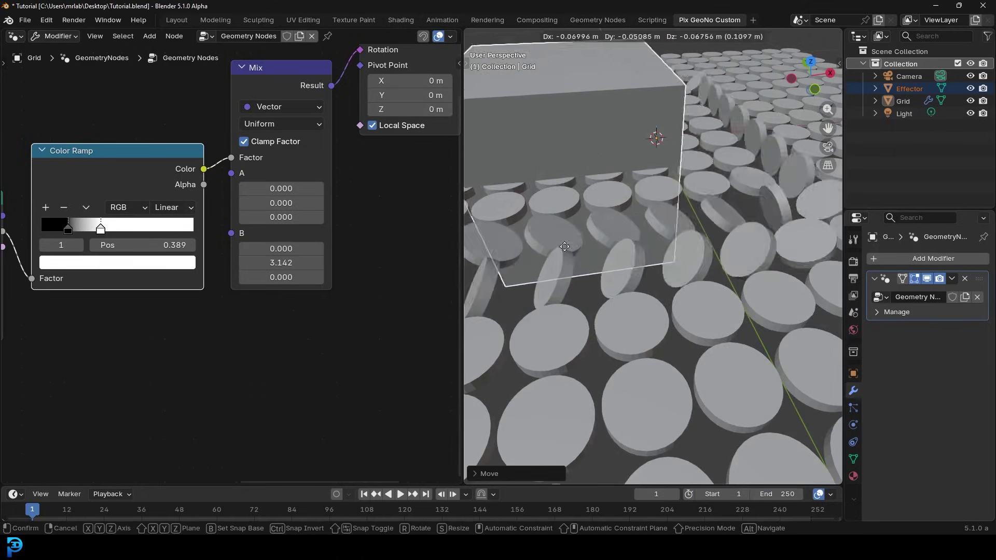
pyautogui.click(631, 251)
pyautogui.scroll(-5, 632, 250)
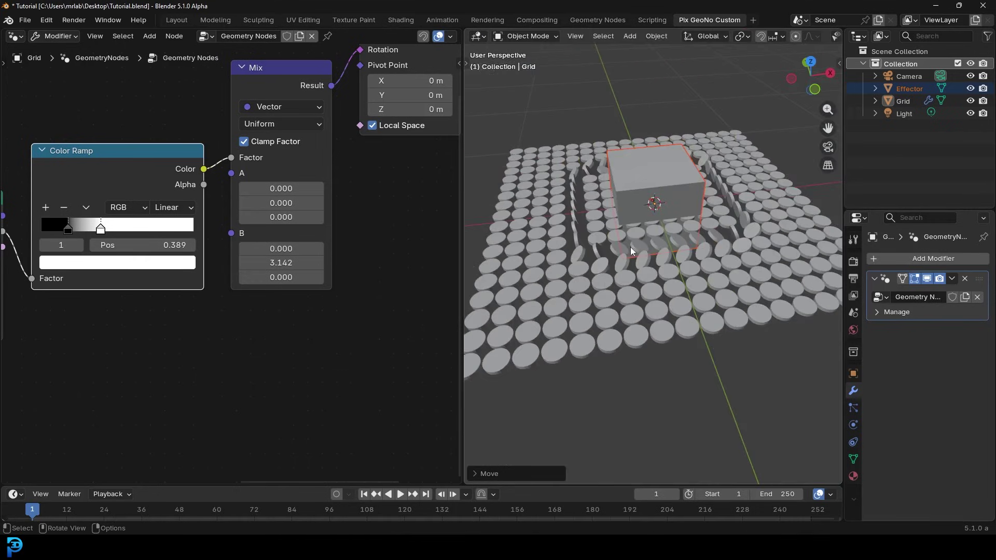
# Step: Switch the 3D viewport to wireframe shading and return the objects to Object Mode
pyautogui.scroll(5, 661, 200)
pyautogui.press('Tab')
pyautogui.hotkey('ctrl', 'Tab')
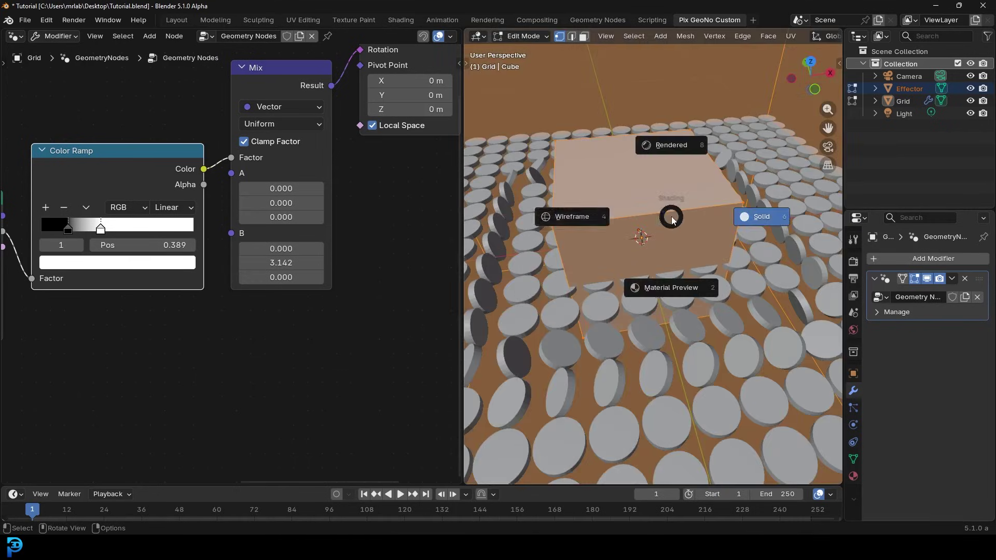
pyautogui.scroll(-5, 681, 217)
pyautogui.press('Tab')
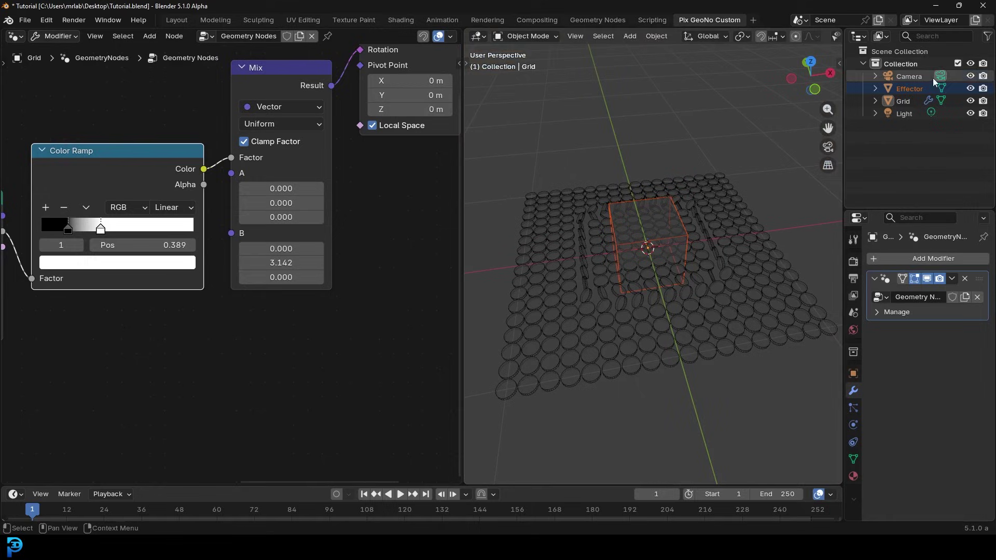
# Step: Duplicate the Effector's cube mesh in place in Edit Mode and scale the copy uniformly to about 0.28
pyautogui.click(908, 88)
pyautogui.press('Tab')
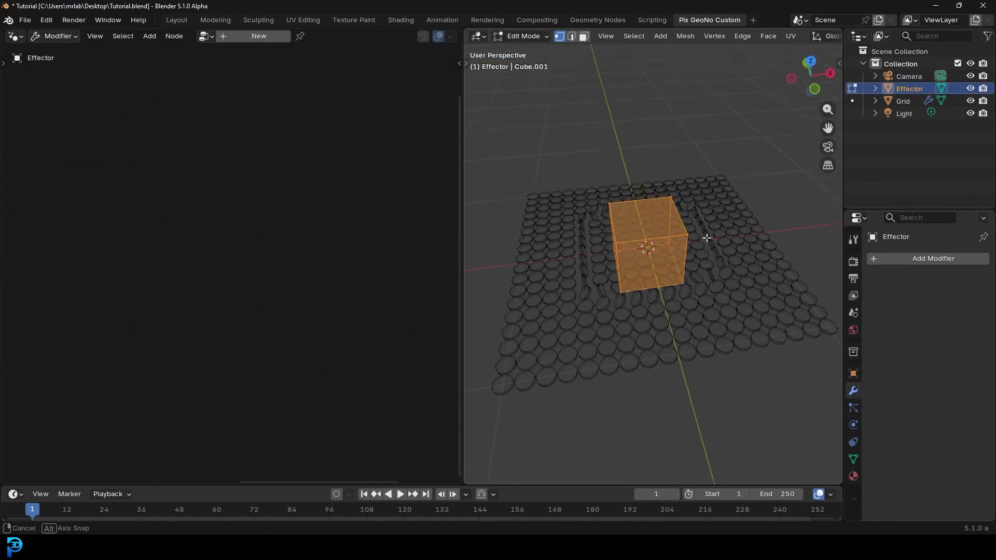
pyautogui.scroll(5, 716, 259)
pyautogui.hotkey('shift', 'd')
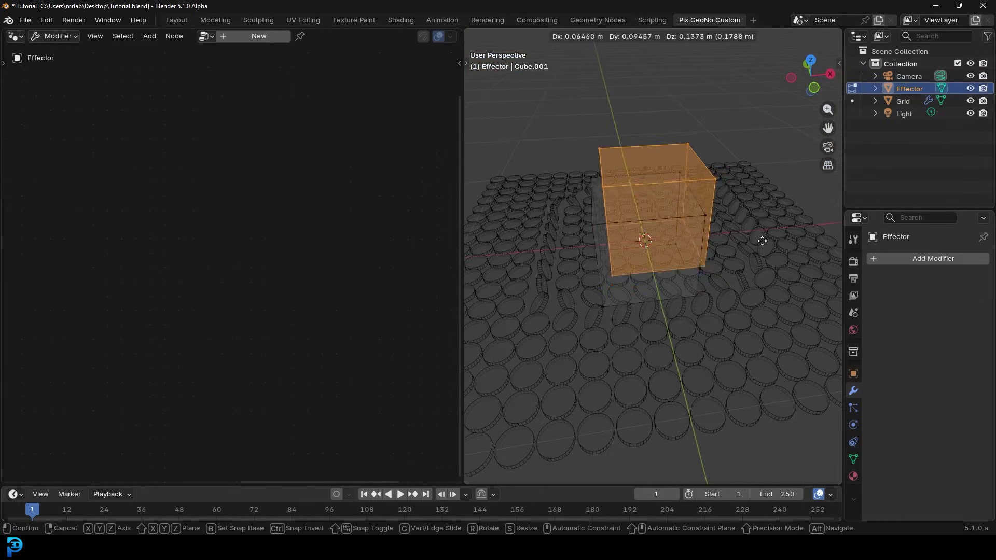
pyautogui.press('Escape')
pyautogui.press('s')
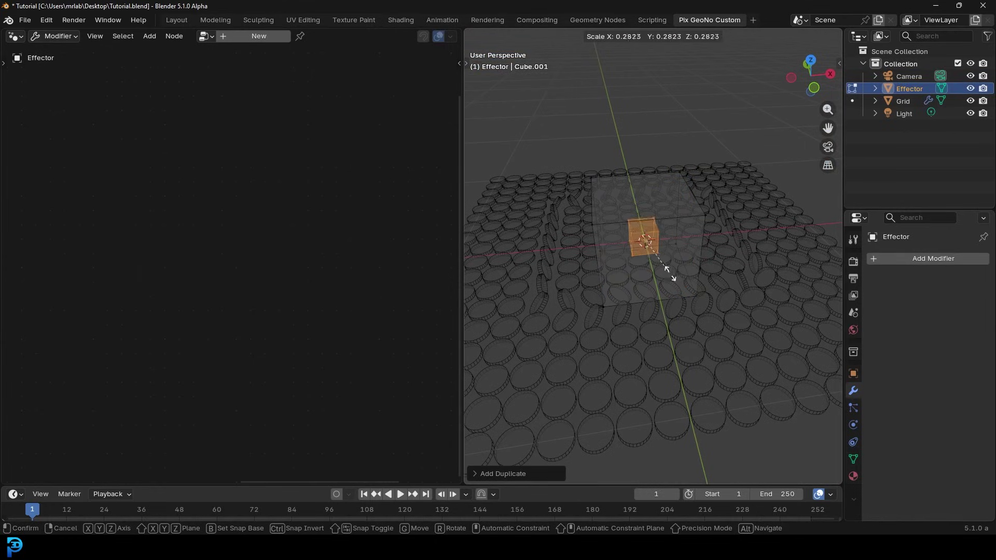
pyautogui.click(674, 278)
pyautogui.scroll(3, 674, 249)
pyautogui.press('Tab')
# Step: Switch the 3D viewport to solid shading, then hide the Effector and select the tile grid instead
pyautogui.moveTo(662, 257)
pyautogui.mouseDown(button='middle')
pyautogui.moveTo(632, 233)
pyautogui.moveTo(664, 256)
pyautogui.moveTo(705, 230)
pyautogui.moveTo(654, 267)
pyautogui.moveTo(655, 233)
pyautogui.mouseUp(button='middle')
pyautogui.press('z')
pyautogui.click(674, 233)
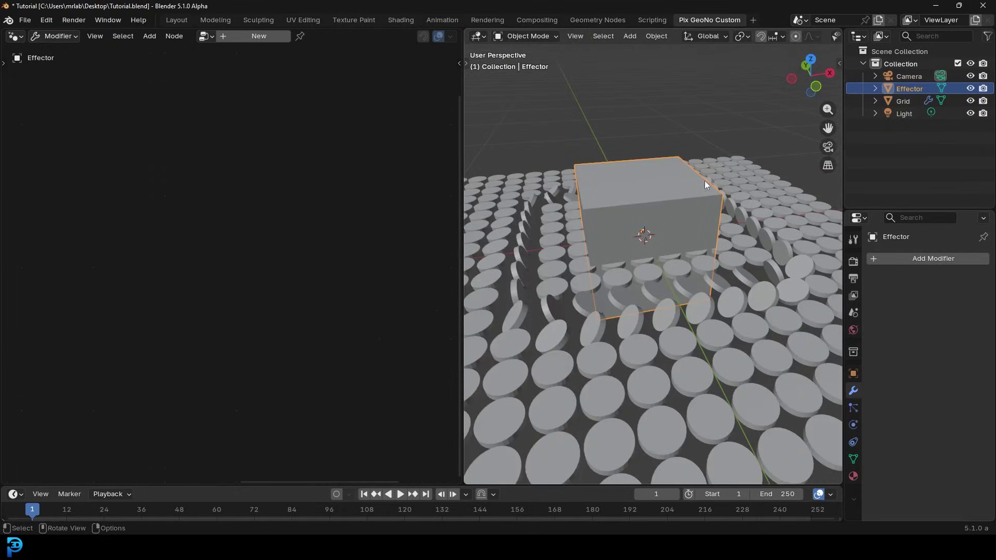
pyautogui.click(970, 89)
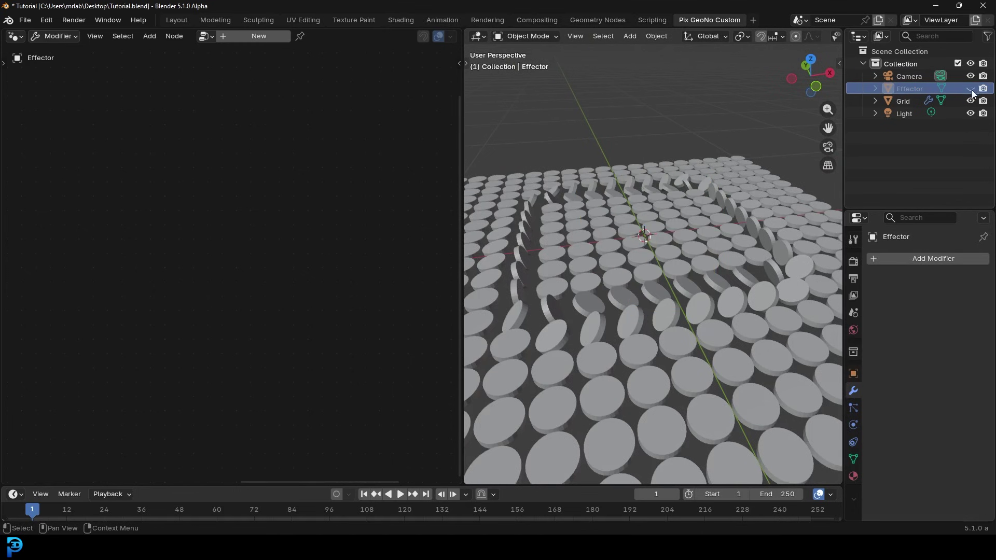
pyautogui.click(730, 185)
pyautogui.moveTo(652, 220); pyautogui.dragTo(649, 243, button='middle')
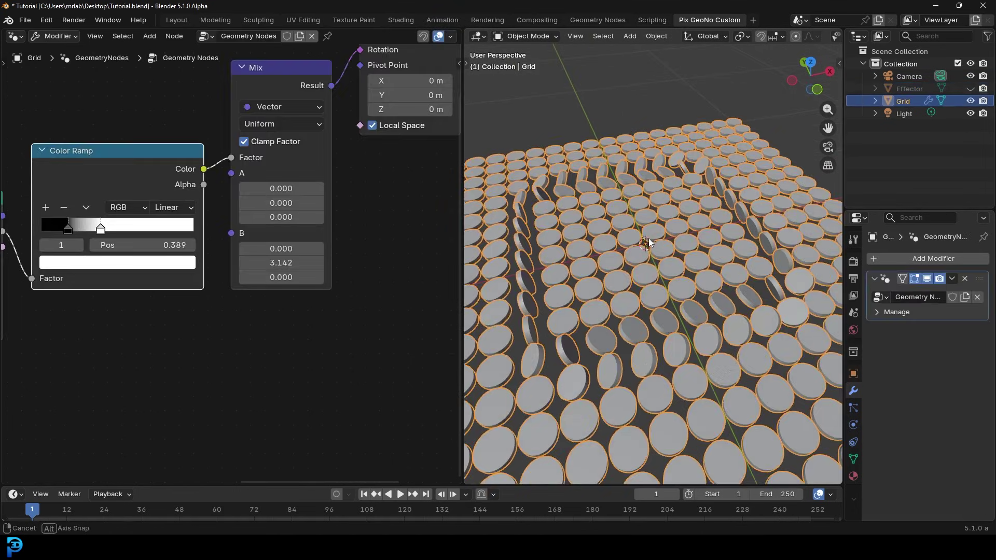
# Step: Try a tighter Color Ramp falloff with the black stop at the start and the white stop at 0.176
pyautogui.moveTo(169, 261); pyautogui.dragTo(282, 267, button='middle')
pyautogui.scroll(1, 282, 267)
pyautogui.moveTo(207, 229)
pyautogui.mouseDown()
pyautogui.moveTo(257, 235)
pyautogui.moveTo(138, 235)
pyautogui.moveTo(199, 228)
pyautogui.moveTo(169, 229)
pyautogui.moveTo(190, 231)
pyautogui.mouseUp()
pyautogui.moveTo(609, 232); pyautogui.dragTo(641, 224, button='middle')
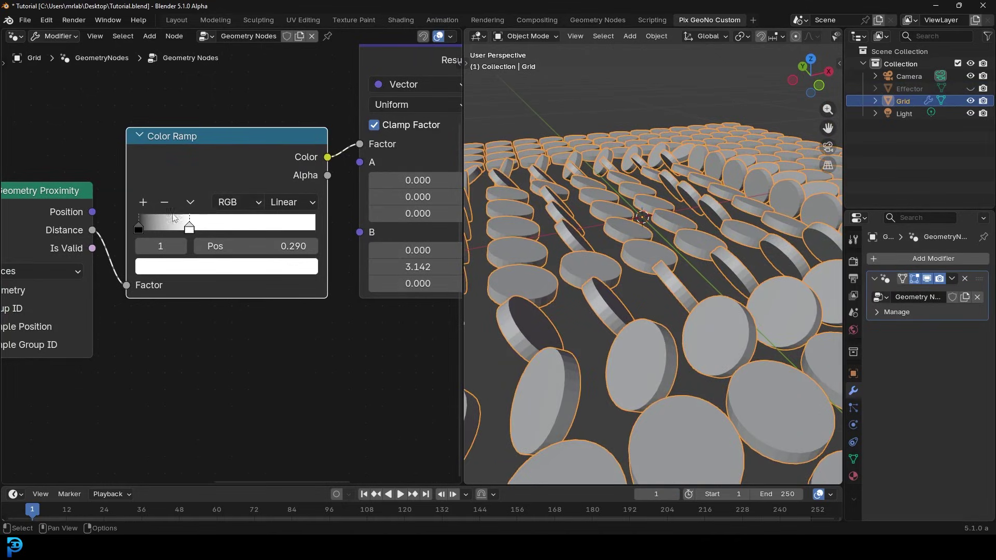
pyautogui.moveTo(190, 230); pyautogui.dragTo(170, 233)
pyautogui.click(139, 231)
pyautogui.moveTo(599, 230)
pyautogui.mouseDown(button='middle')
pyautogui.moveTo(614, 247)
pyautogui.moveTo(613, 288)
pyautogui.moveTo(594, 248)
pyautogui.mouseUp(button='middle')
pyautogui.scroll(-5, 594, 248)
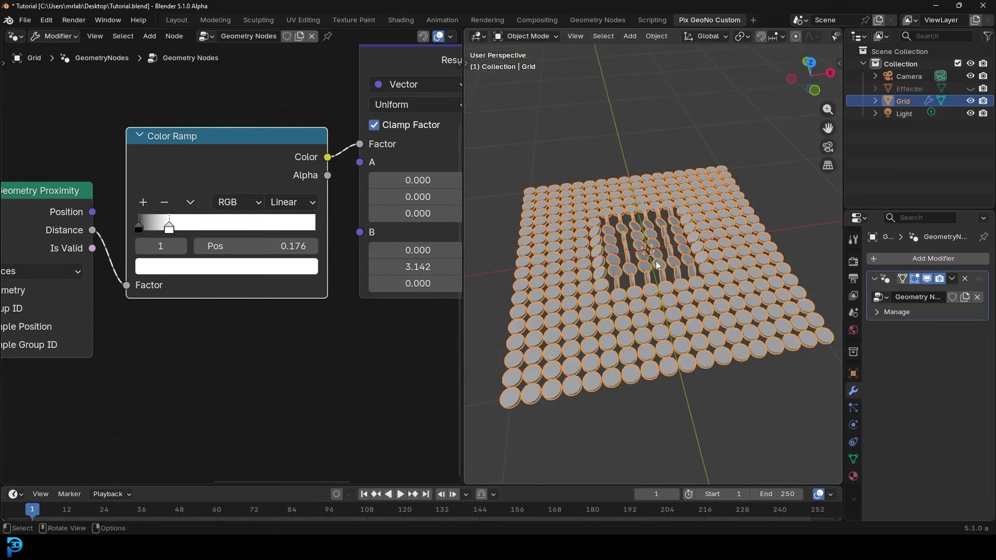
pyautogui.scroll(2, 657, 257)
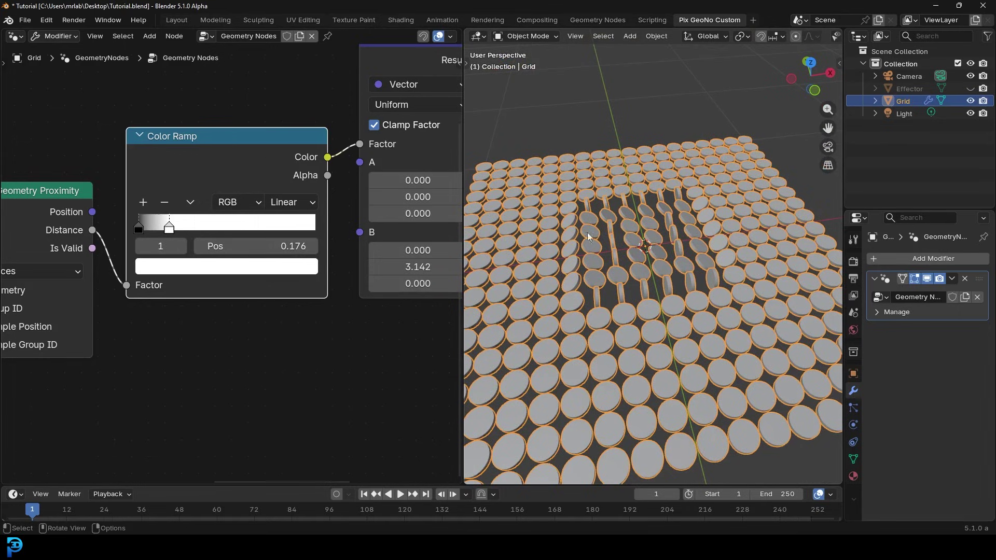
pyautogui.press('Tab')
pyautogui.press('Tab')
# Step: Move the Color Ramp's black stop slightly in from the start and set the white stop's position to 0.328
pyautogui.moveTo(182, 232); pyautogui.dragTo(226, 231)
pyautogui.moveTo(139, 229)
pyautogui.mouseDown()
pyautogui.moveTo(175, 232)
pyautogui.moveTo(152, 234)
pyautogui.mouseUp()
pyautogui.moveTo(227, 228); pyautogui.dragTo(196, 229)
pyautogui.scroll(-5, 593, 286)
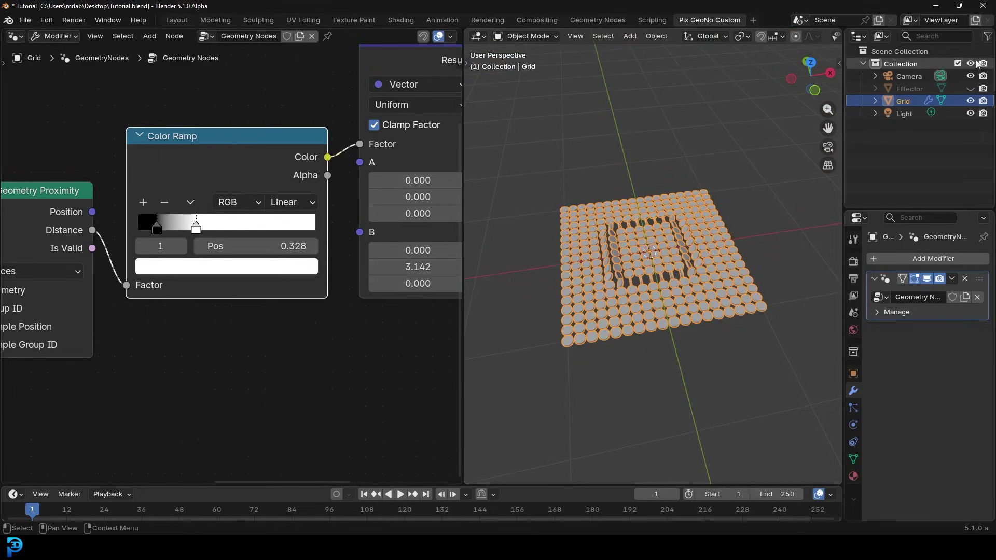
# Step: Unhide the Effector and delete its entire cube mesh in Edit Mode
pyautogui.click(969, 88)
pyautogui.scroll(3, 687, 238)
pyautogui.click(648, 228)
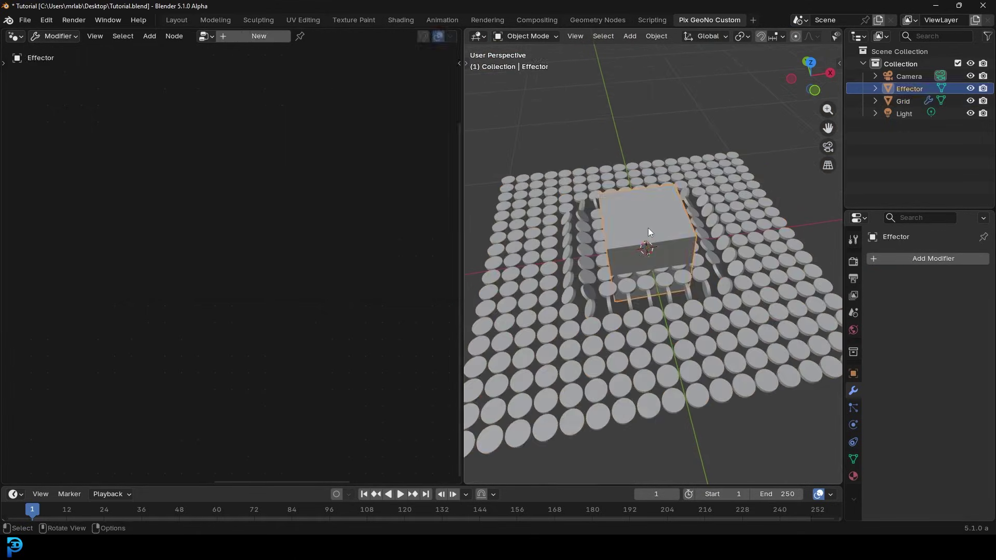
pyautogui.scroll(-2, 659, 217)
pyautogui.scroll(3, 660, 216)
pyautogui.press('Tab')
pyautogui.press('a')
pyautogui.press('x')
pyautogui.click(662, 221)
# Step: Add a UV sphere to the Effector's mesh, scale it to about 0.3, and return to Object Mode
pyautogui.hotkey('shift', 'a')
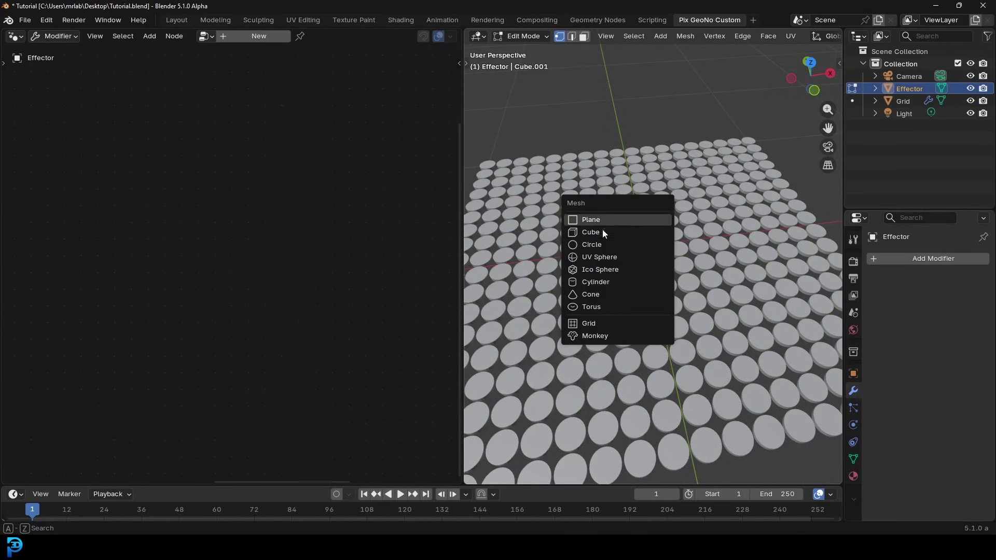
pyautogui.click(619, 256)
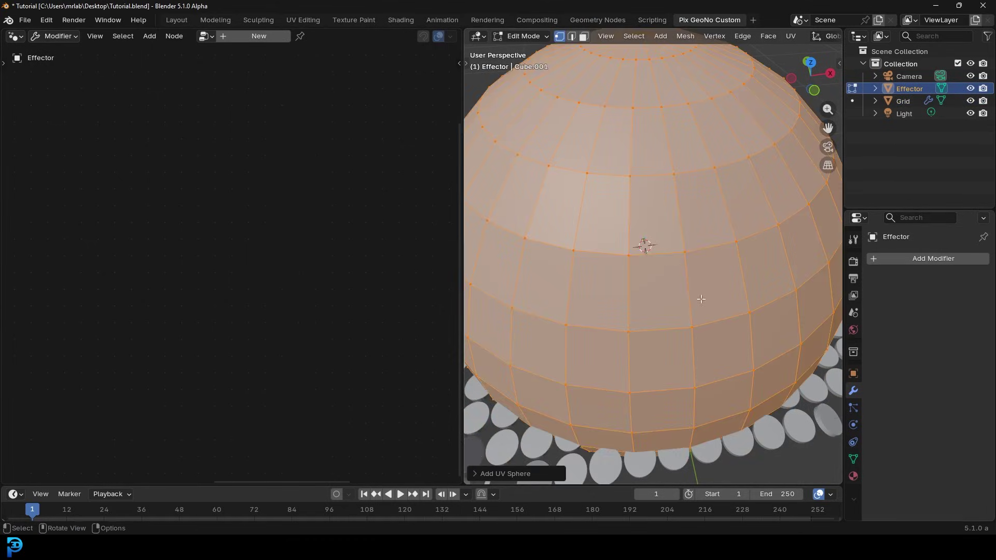
pyautogui.scroll(-4, 642, 244)
pyautogui.press('s')
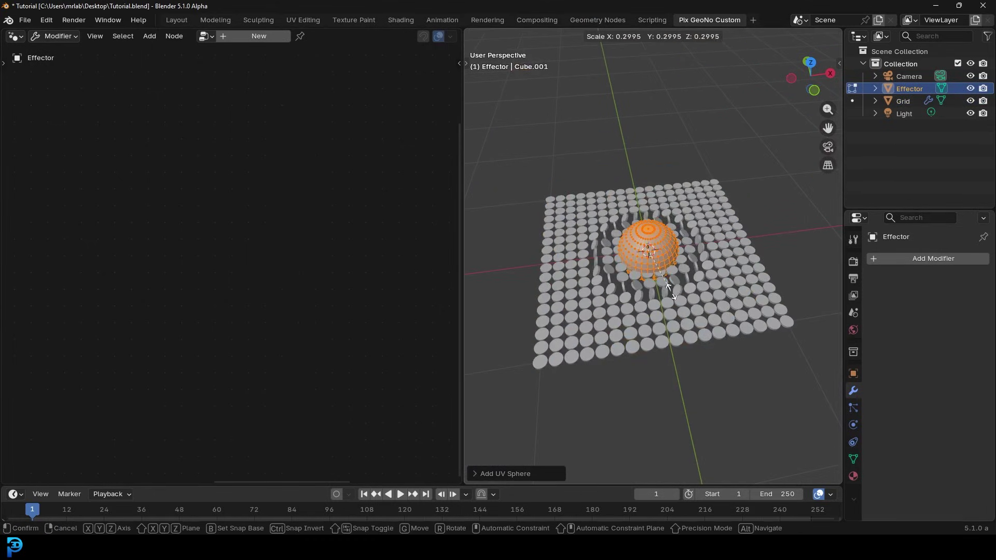
pyautogui.click(671, 291)
pyautogui.press('Tab')
# Step: Move the Effector sphere over the tiles and back near the grid's centre to test the flip, and hide it
pyautogui.scroll(4, 648, 260)
pyautogui.press('g')
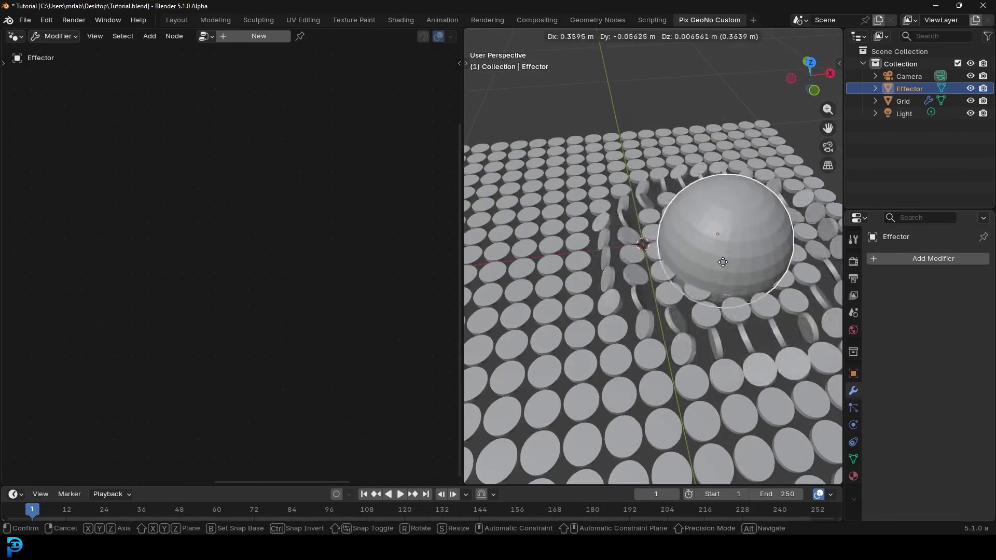
pyautogui.click(646, 257)
pyautogui.click(969, 89)
pyautogui.moveTo(714, 196); pyautogui.dragTo(676, 253, button='middle')
pyautogui.scroll(-5, 677, 253)
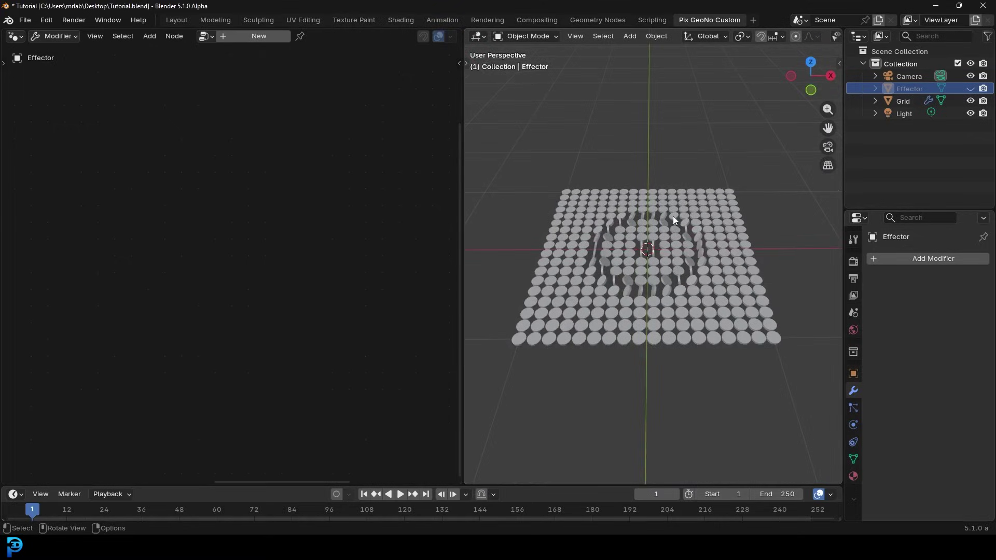
# Step: Select the tile grid and move the Cylinder node farther from Instance on Points to make room between them
pyautogui.click(710, 194)
pyautogui.scroll(-6, 251, 278)
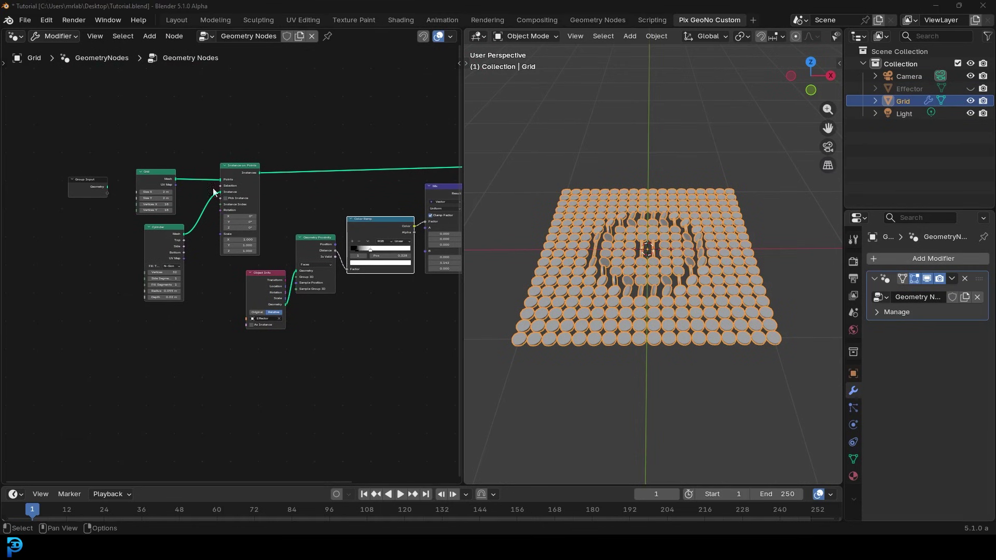
pyautogui.scroll(3, 191, 174)
pyautogui.scroll(4, 647, 239)
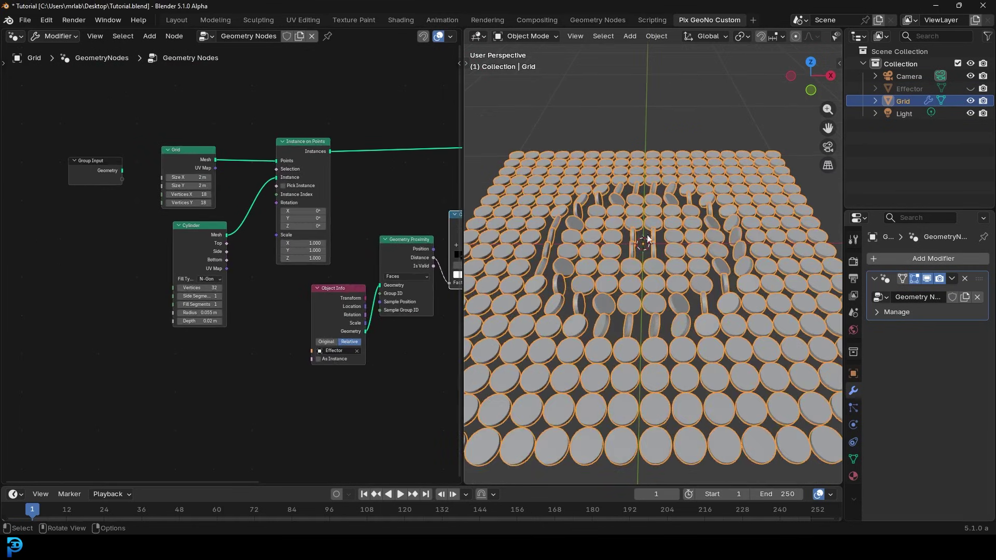
pyautogui.scroll(1, 201, 159)
pyautogui.moveTo(172, 229); pyautogui.dragTo(155, 271)
pyautogui.moveTo(80, 150); pyautogui.dragTo(198, 176, button='middle')
pyautogui.moveTo(270, 292); pyautogui.dragTo(156, 302)
pyautogui.scroll(3, 282, 272)
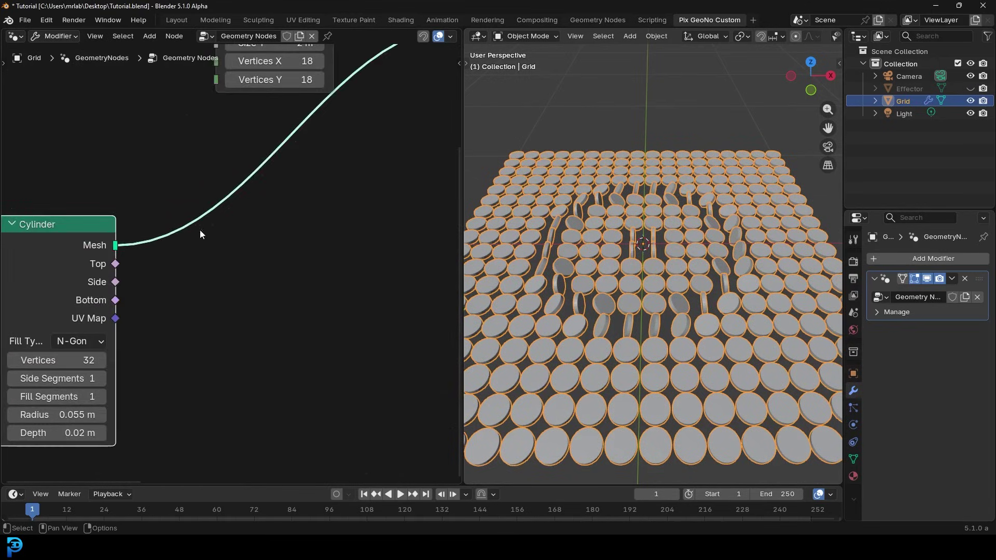
# Step: Rename the grid's existing material to Black
pyautogui.click(854, 477)
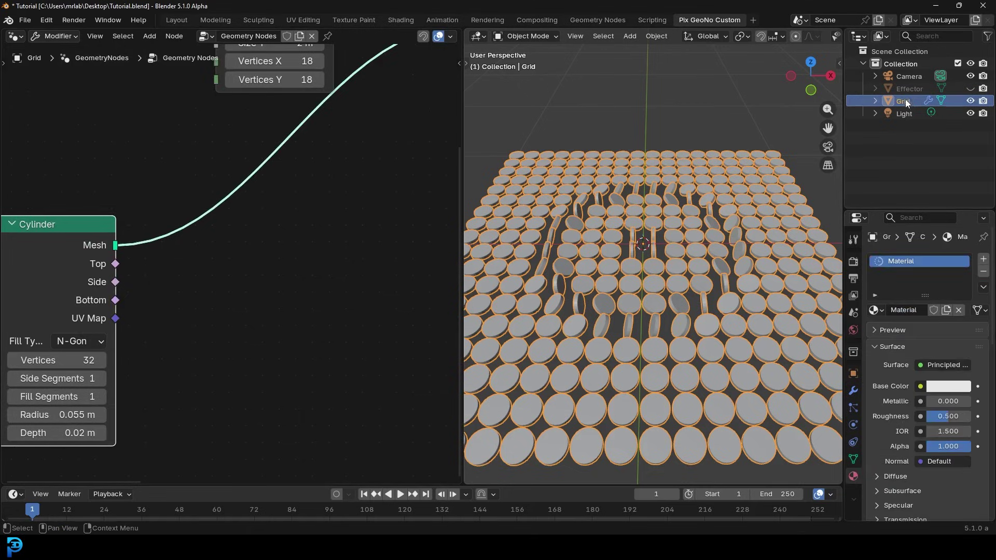
pyautogui.click(909, 310)
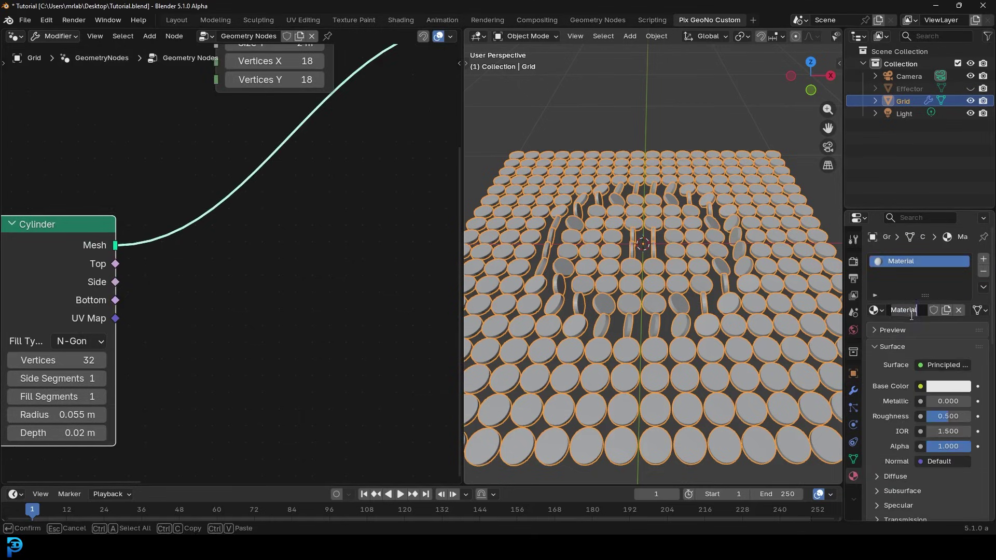
pyautogui.write('Black')
pyautogui.press('Return')
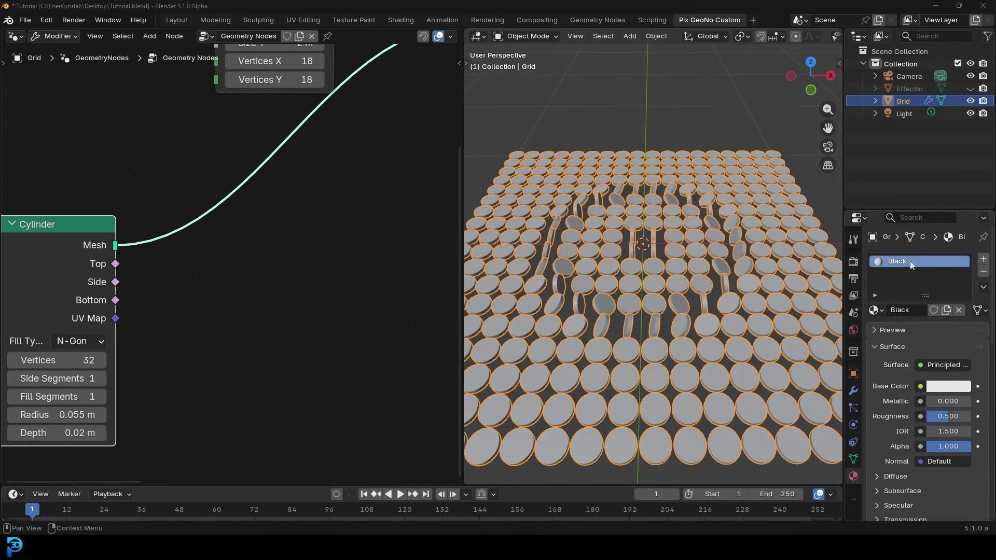
# Step: Add a second material slot to the grid with a new material named "Mix random"
pyautogui.click(983, 260)
pyautogui.click(902, 333)
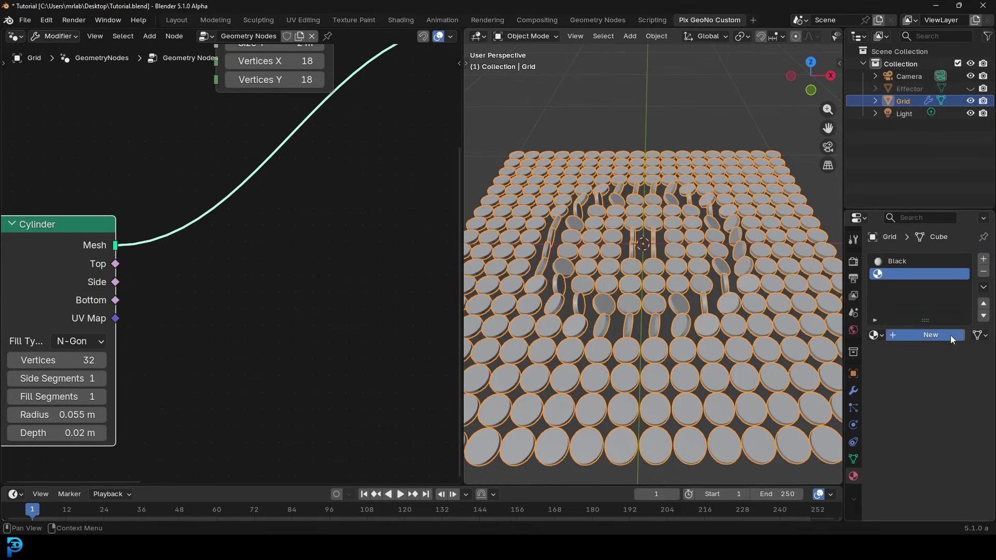
pyautogui.doubleClick(905, 334)
pyautogui.write('Mix')
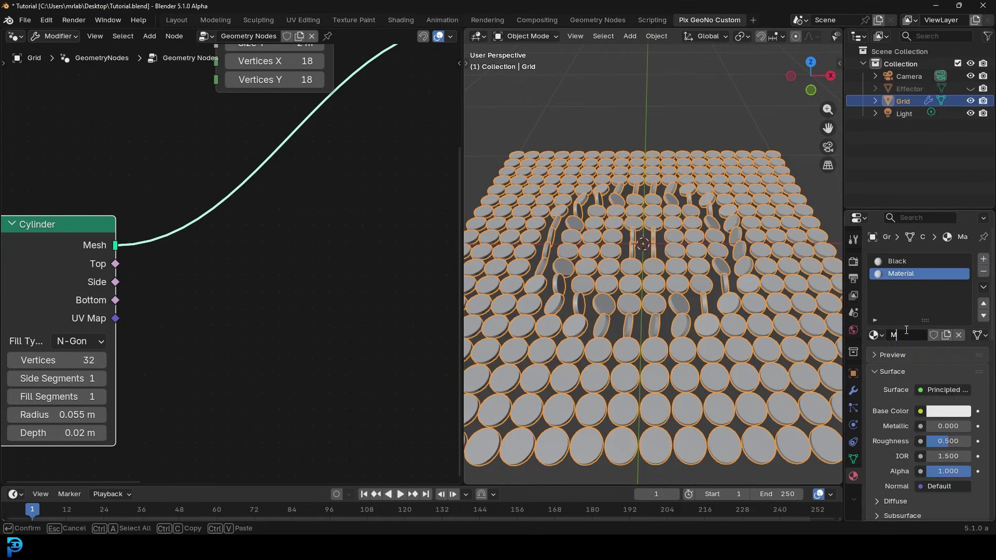
pyautogui.press('Return')
pyautogui.click(906, 334)
pyautogui.click(907, 335)
pyautogui.write('random,')
pyautogui.press('Return')
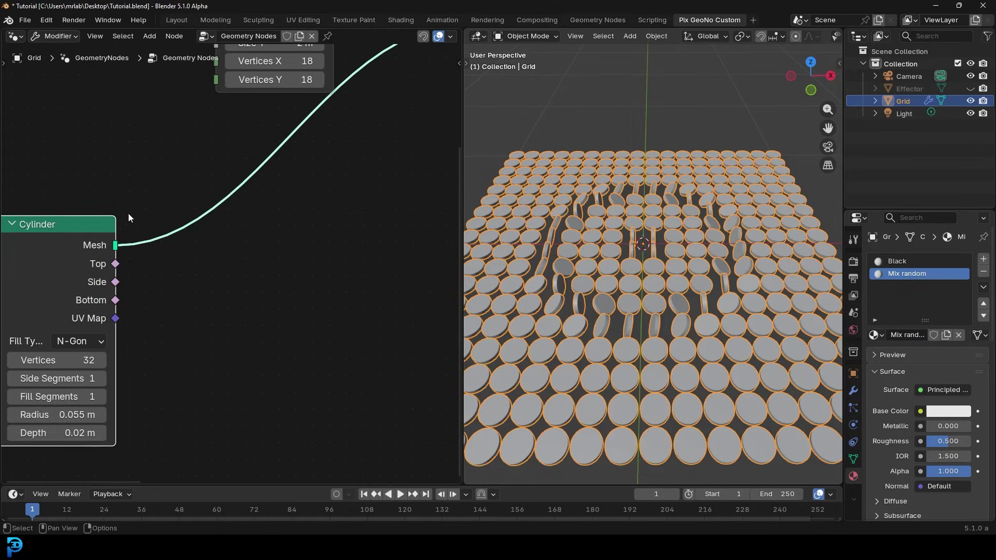
# Step: Insert a Set Material node between the Cylinder and Instance on Points nodes, with Black as its material
pyautogui.scroll(-1, 129, 214)
pyautogui.scroll(2, 69, 226)
pyautogui.scroll(1, 156, 231)
pyautogui.hotkey('shift', 'a')
pyautogui.write('set')
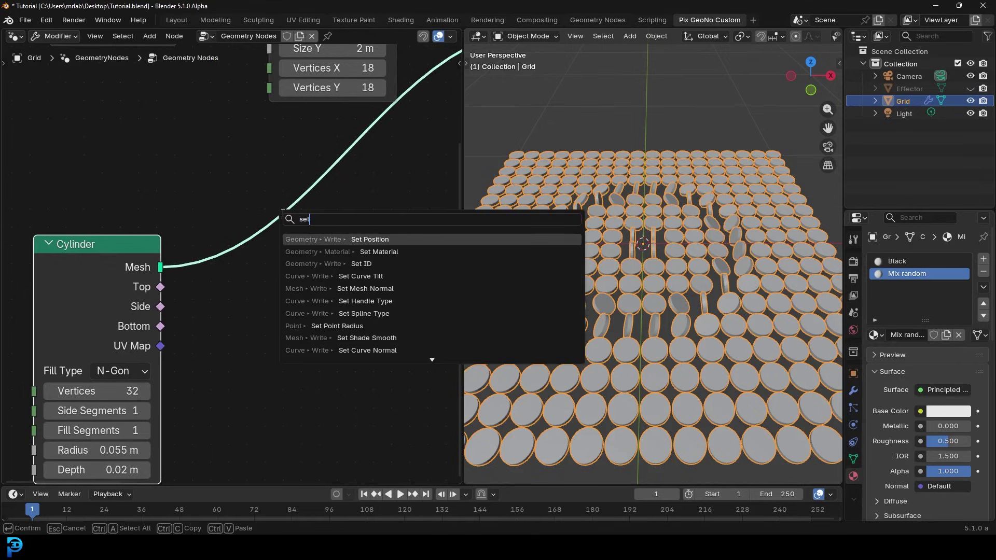
pyautogui.press('Down')
pyautogui.press('Down')
pyautogui.press('Up')
pyautogui.press('Return')
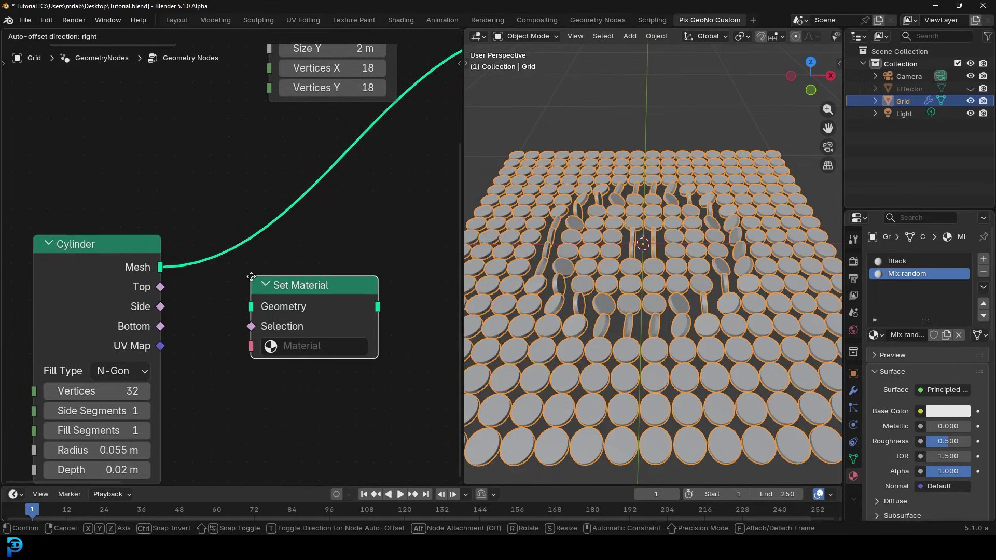
pyautogui.click(251, 277)
pyautogui.moveTo(302, 298); pyautogui.dragTo(266, 232)
pyautogui.click(258, 280)
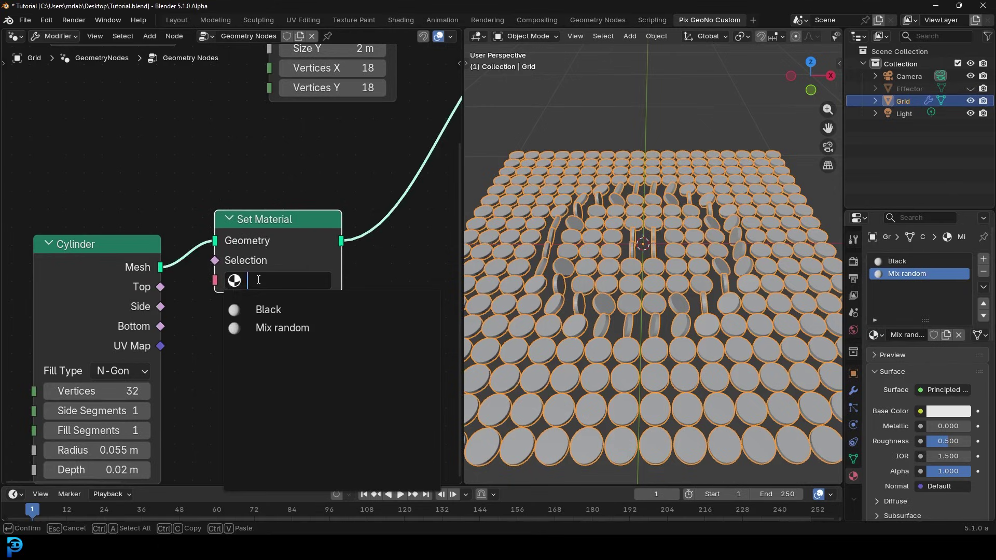
pyautogui.click(268, 310)
# Step: Duplicate the Set Material node, insert the copy after the first, and set its material to Mix random
pyautogui.keyDown('ctrl'); pyautogui.hscroll(6, 139, 268); pyautogui.keyUp('ctrl')
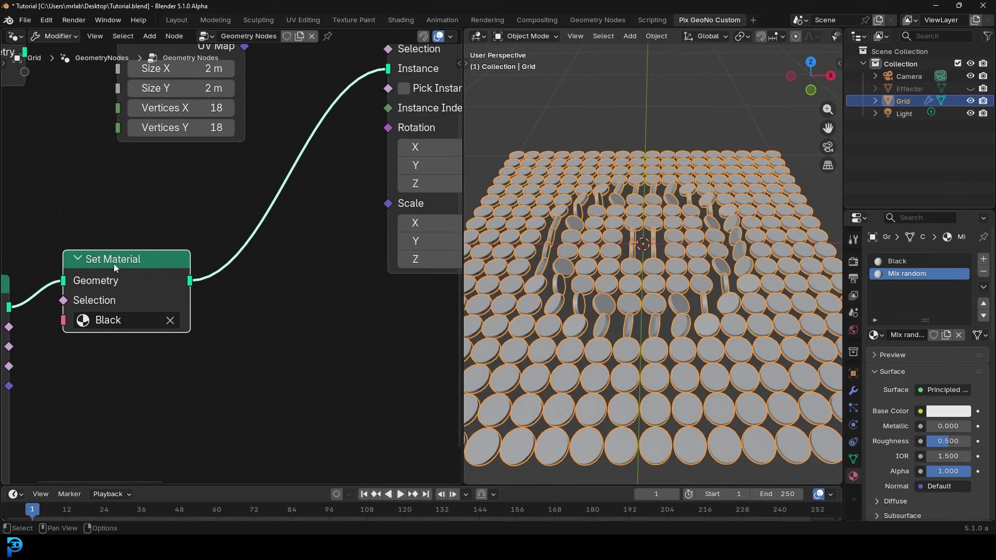
pyautogui.hotkey('shift', 'd')
pyautogui.click(269, 259)
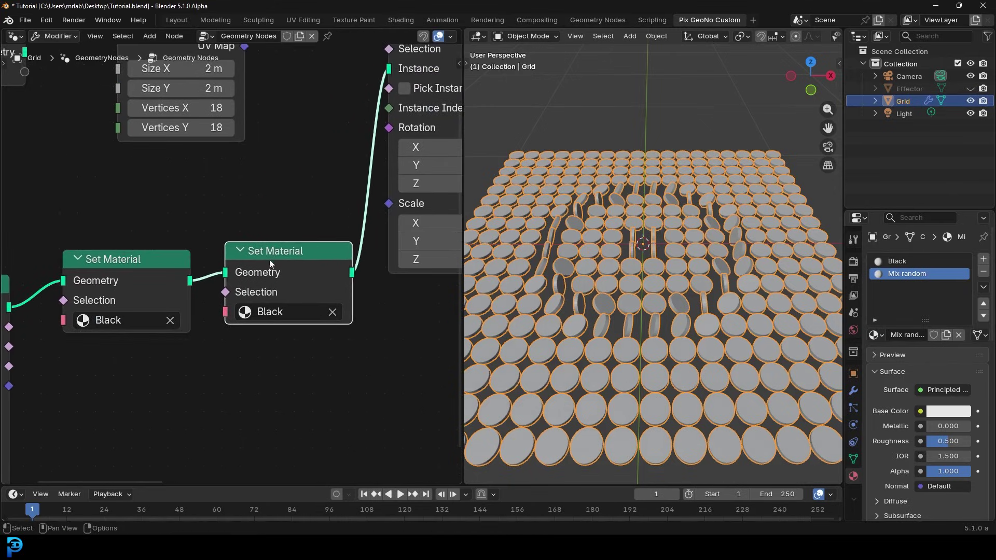
pyautogui.click(266, 314)
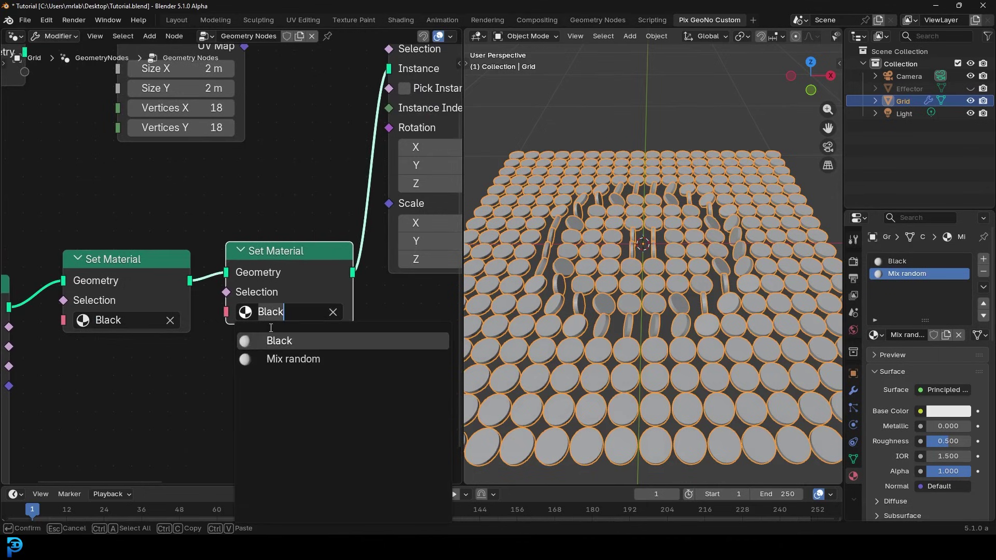
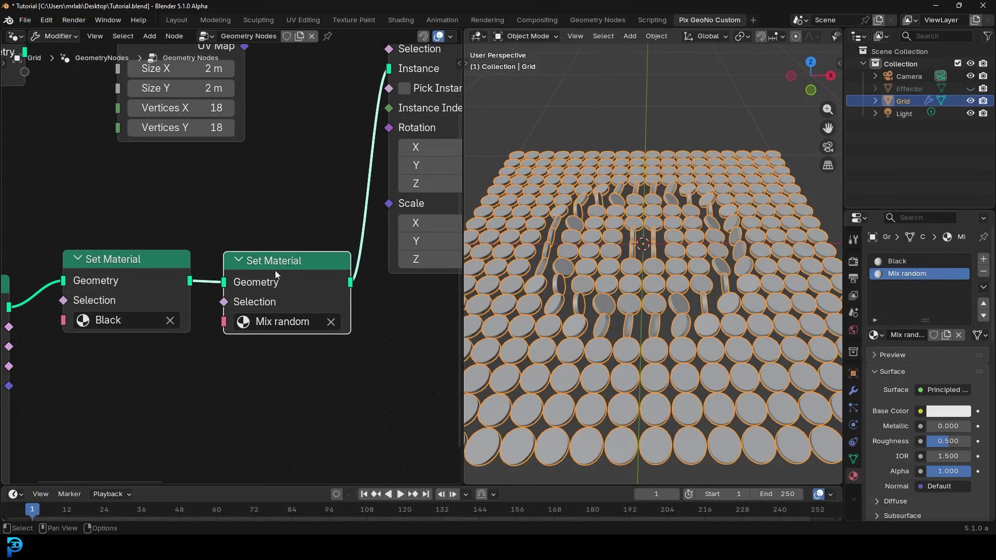
pyautogui.scroll(2, 196, 334)
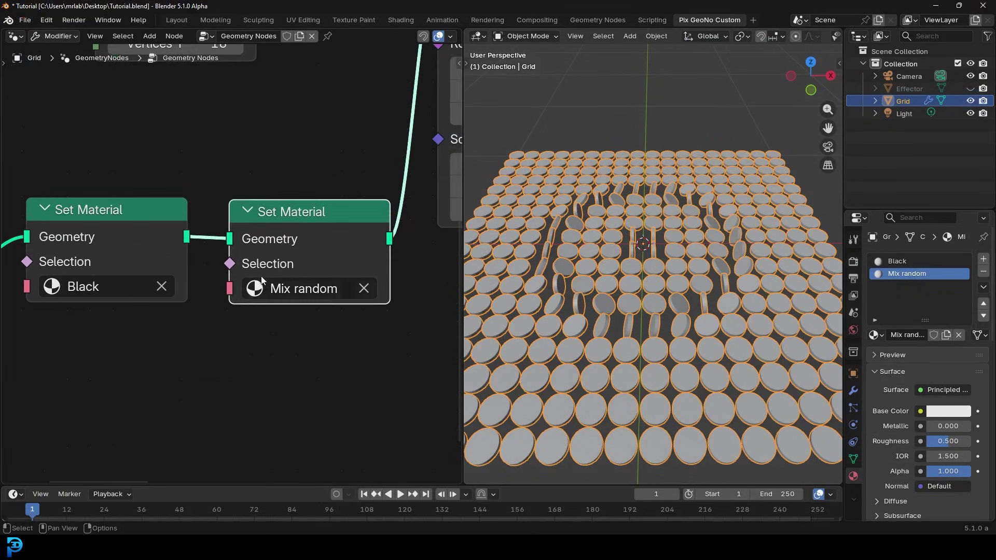
pyautogui.click(591, 20)
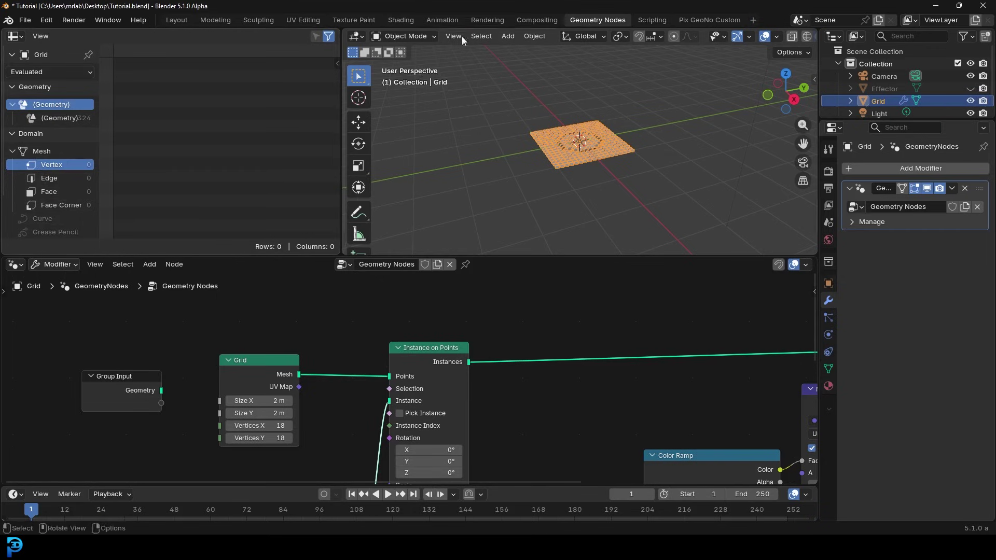
pyautogui.click(691, 20)
pyautogui.scroll(-3, 241, 254)
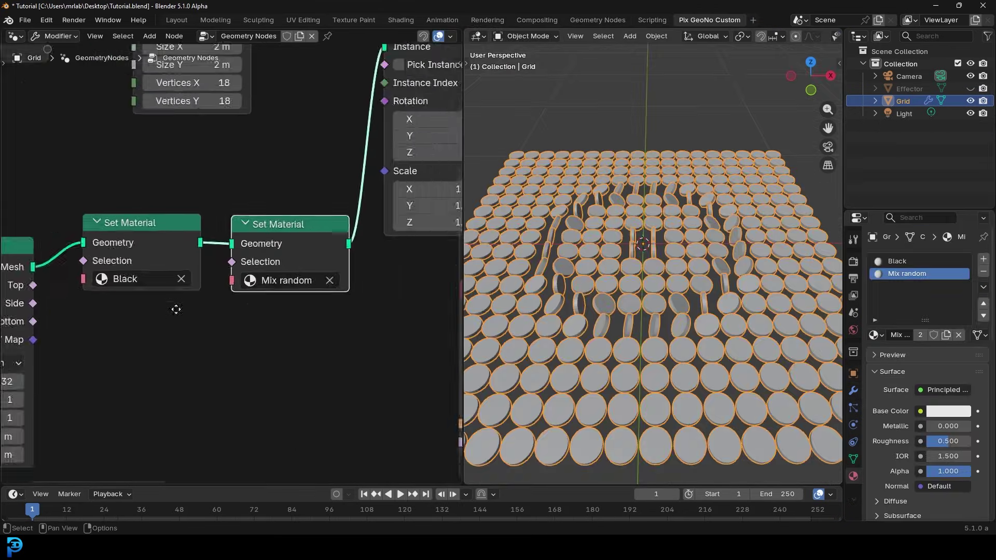
# Step: Add an Index node below the Set Material nodes and connect it to the Selection input of the Mix random one
pyautogui.scroll(2, 238, 300)
pyautogui.hotkey('shift', 'a')
pyautogui.click(200, 253)
pyautogui.write('inde')
pyautogui.press('Return')
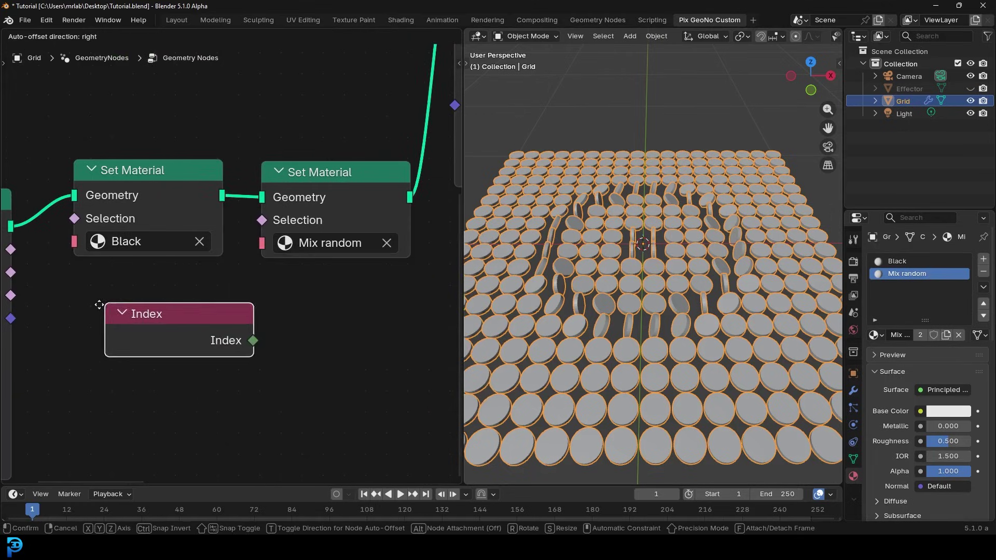
pyautogui.click(114, 346)
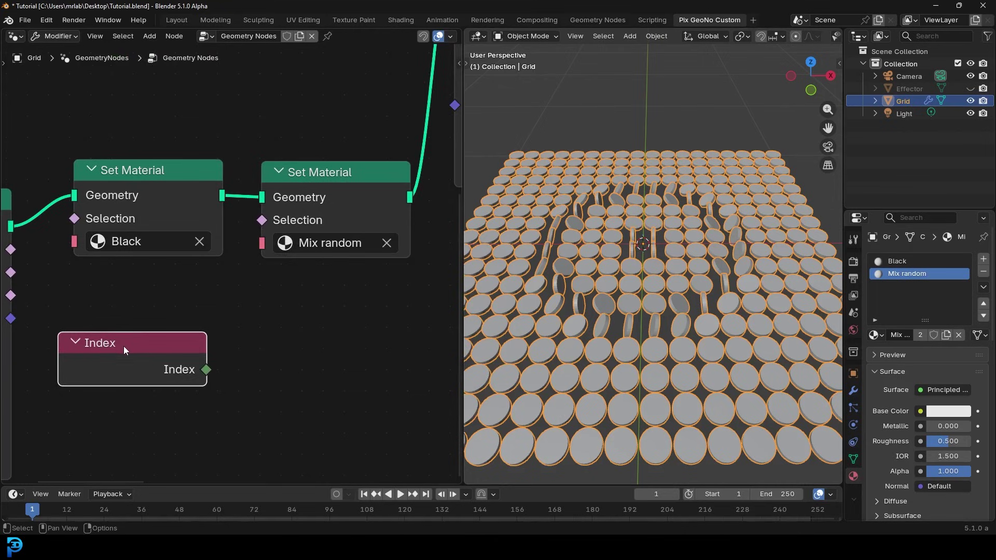
pyautogui.scroll(-2, 212, 357)
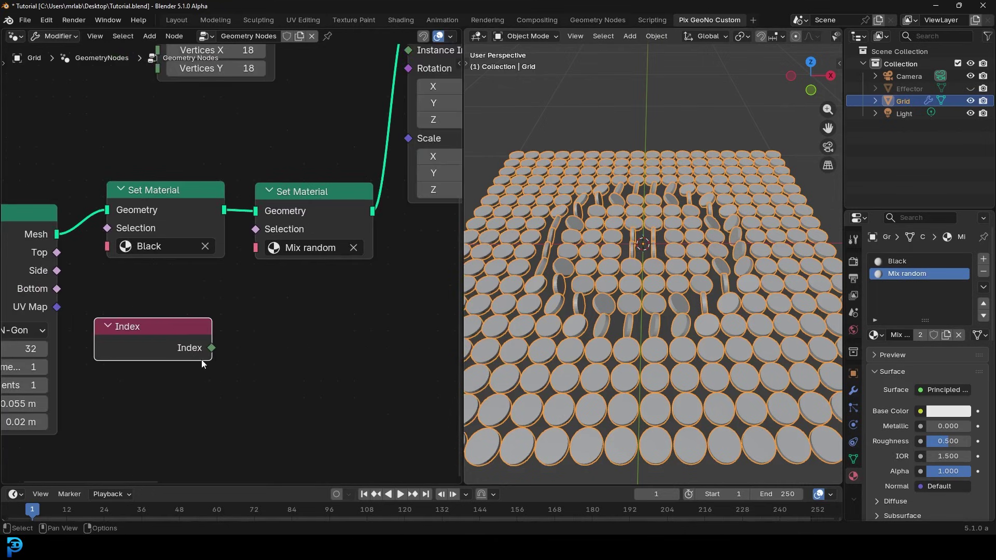
pyautogui.moveTo(210, 347); pyautogui.dragTo(250, 233)
pyautogui.scroll(1, 633, 267)
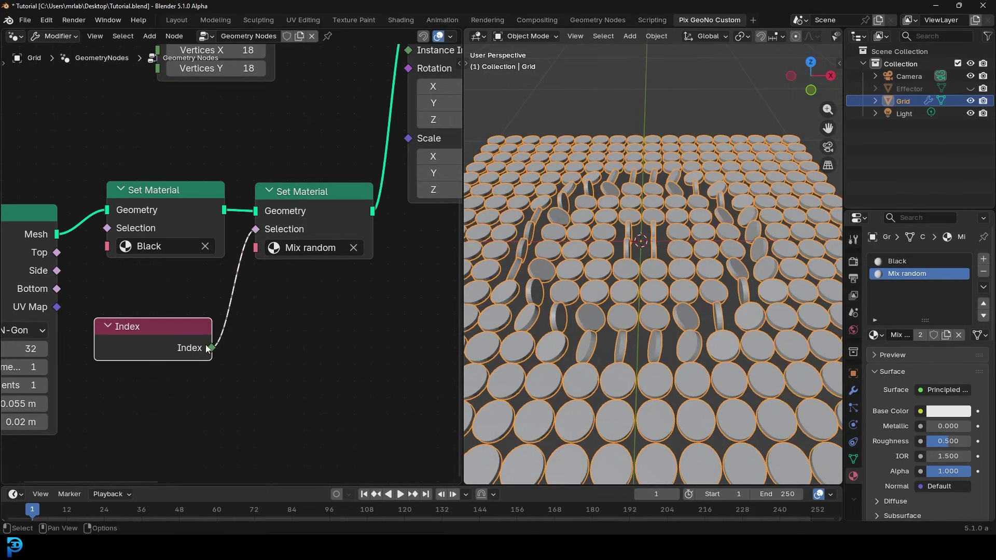
pyautogui.moveTo(234, 348); pyautogui.dragTo(250, 318, button='middle')
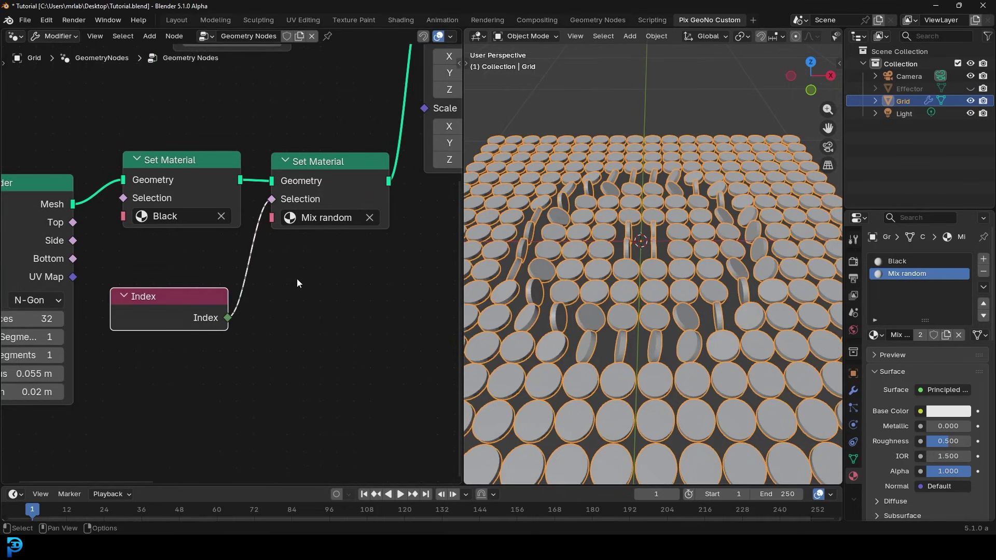
# Step: Add a Compare node from the Math utilities and set it to Integer with the Equal operation
pyautogui.hotkey('shift', 'a')
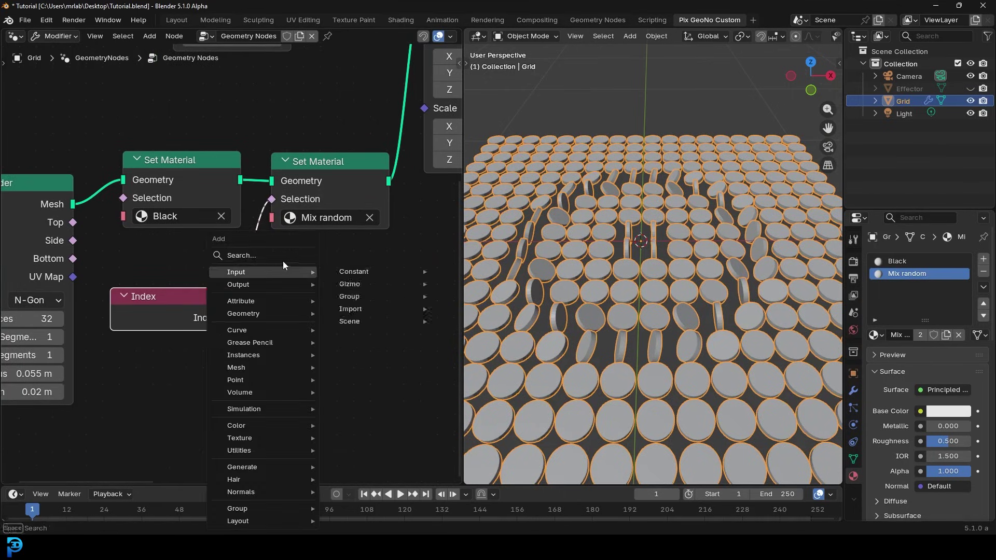
pyautogui.click(282, 262)
pyautogui.write('compar')
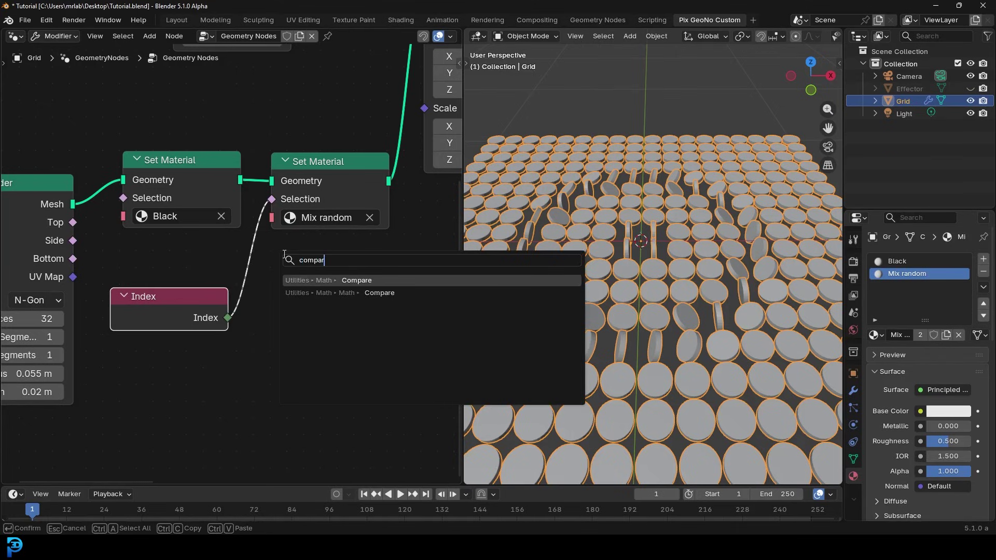
pyautogui.click(322, 281)
pyautogui.click(325, 337)
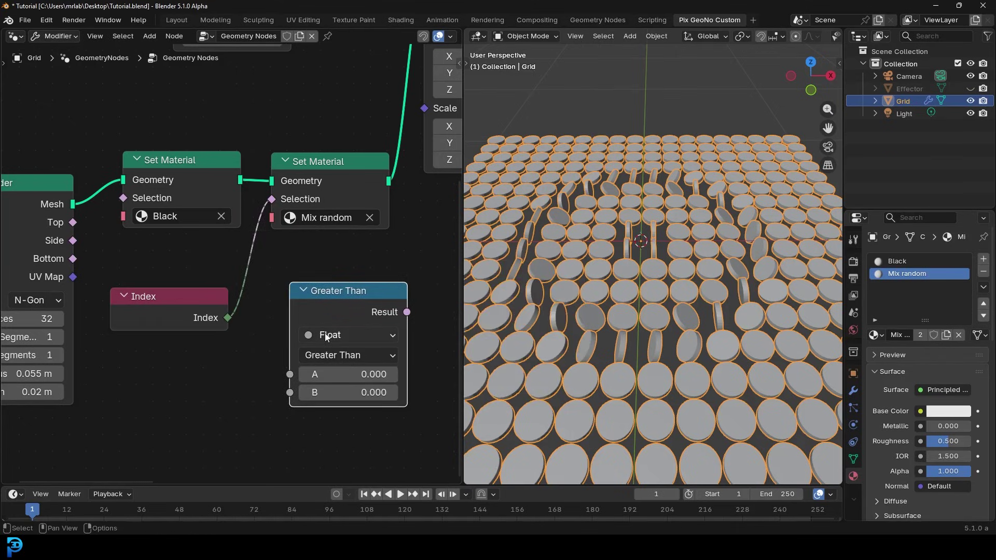
pyautogui.click(326, 337)
pyautogui.click(348, 396)
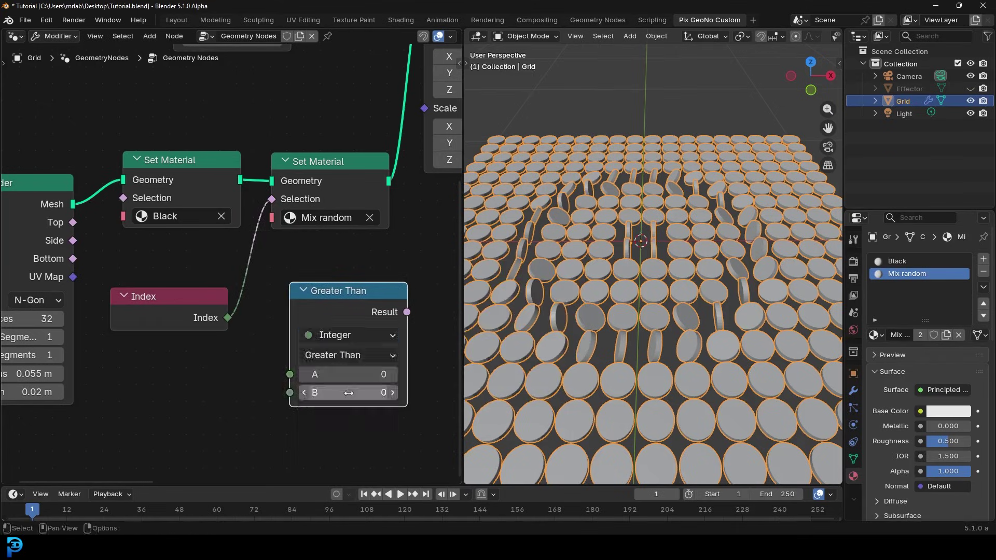
pyautogui.click(338, 359)
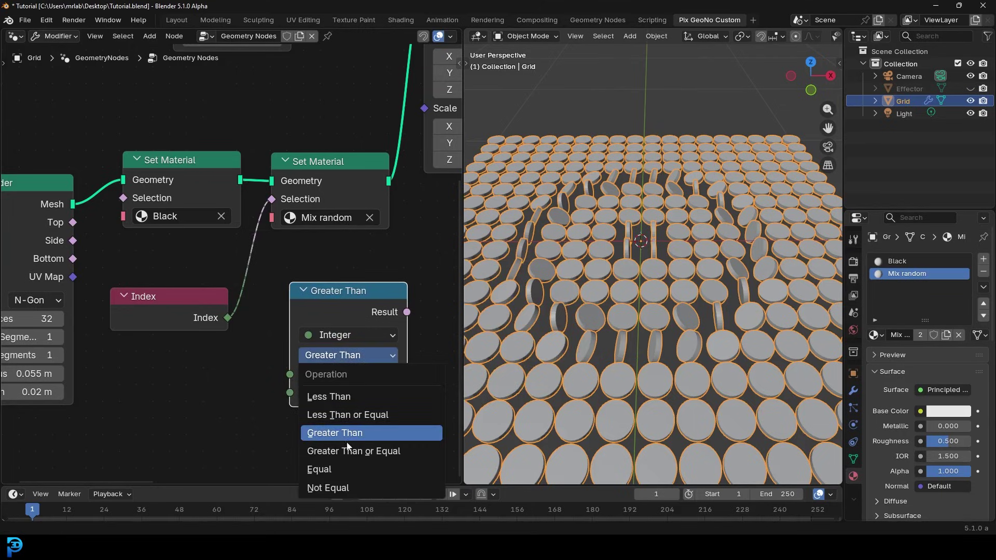
pyautogui.click(344, 468)
# Step: Insert the Compare node between Index and the Mix random Set Material's Selection, and set its B value to 1
pyautogui.moveTo(322, 303); pyautogui.dragTo(188, 320)
pyautogui.moveTo(321, 256); pyautogui.dragTo(315, 262)
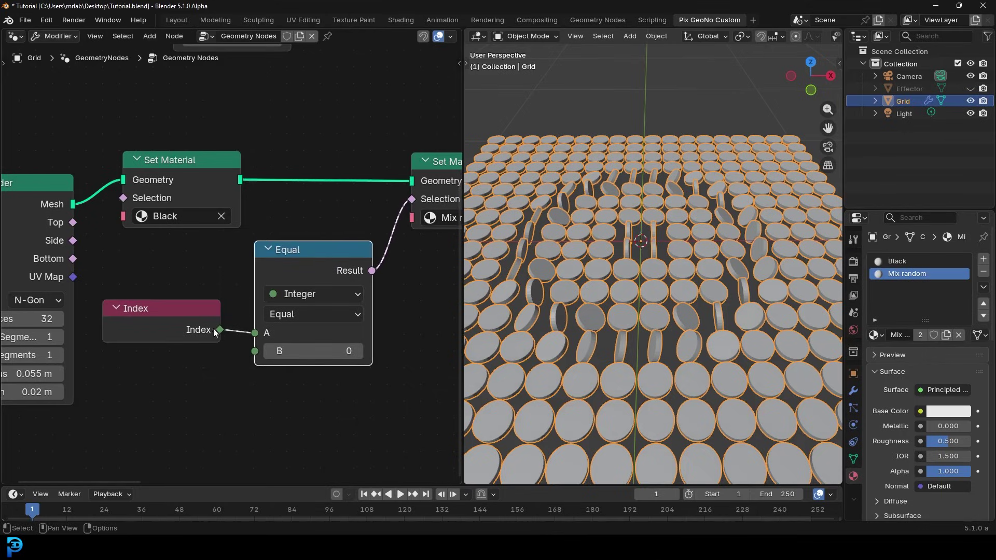
pyautogui.click(358, 351)
pyautogui.moveTo(609, 343); pyautogui.dragTo(635, 316, button='middle')
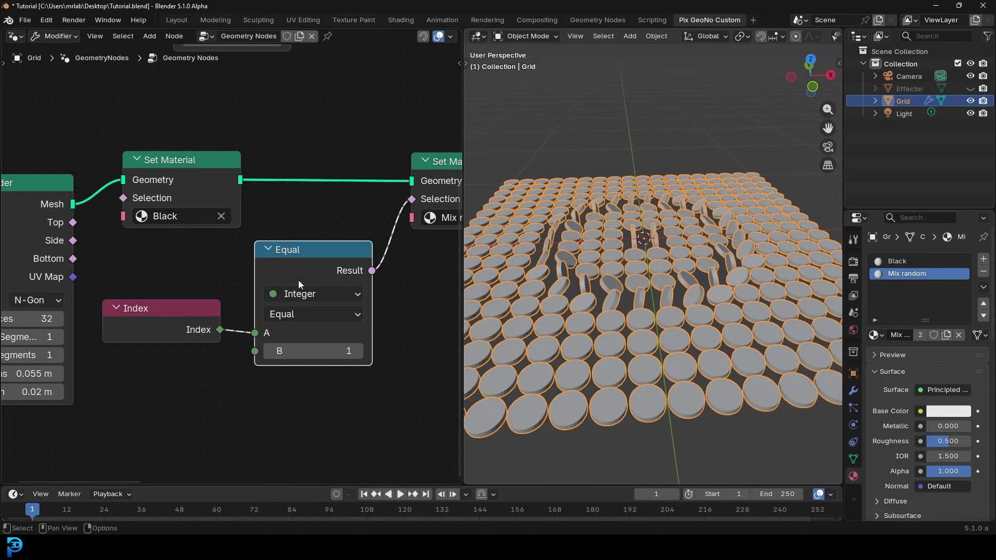
# Step: Set the Black material's Viewport Display color to black
pyautogui.moveTo(954, 209); pyautogui.dragTo(954, 115)
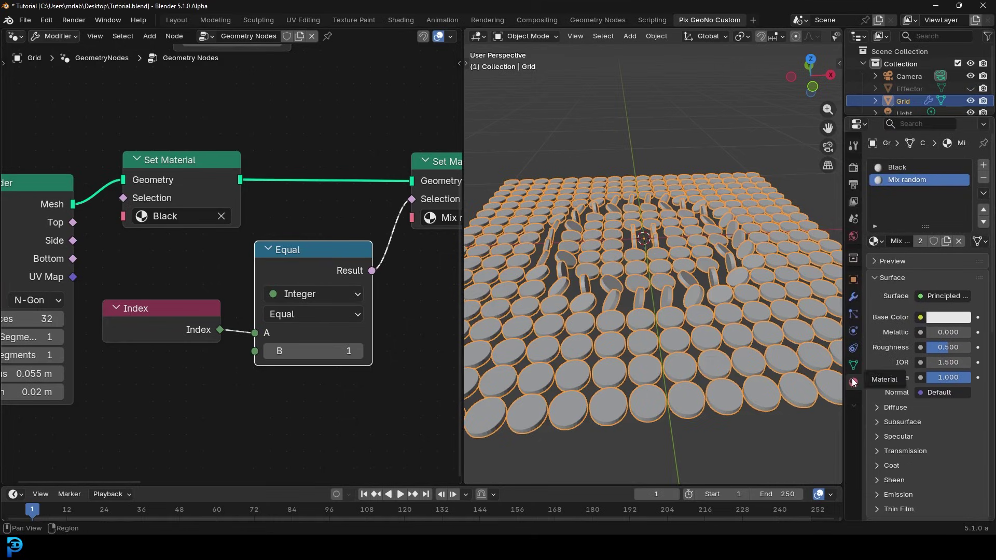
pyautogui.click(901, 166)
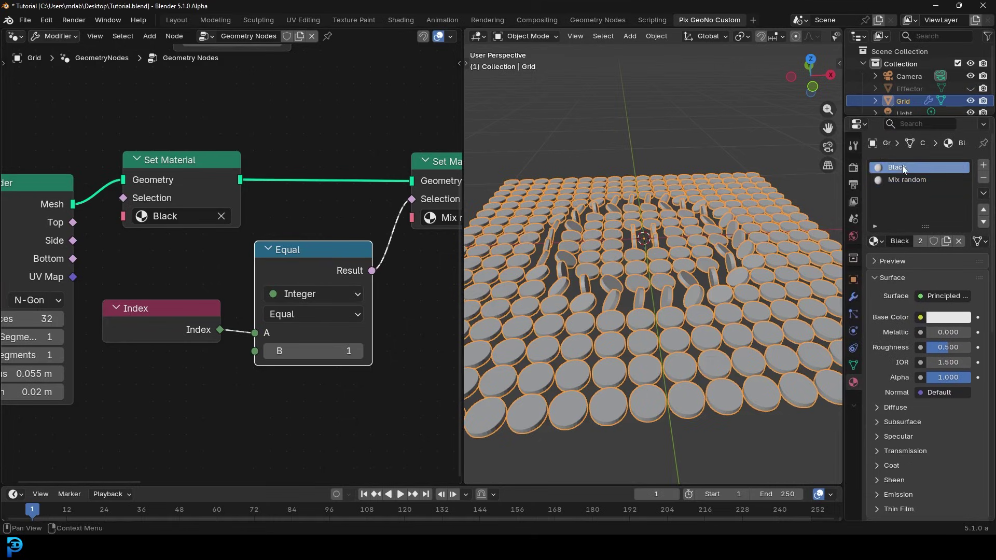
pyautogui.click(884, 277)
pyautogui.click(881, 349)
pyautogui.click(892, 378)
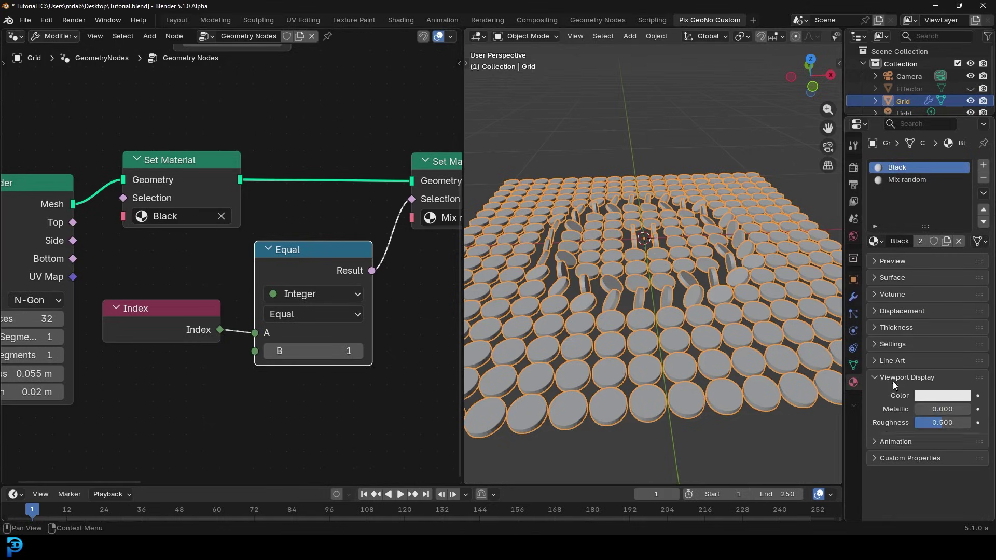
pyautogui.click(934, 398)
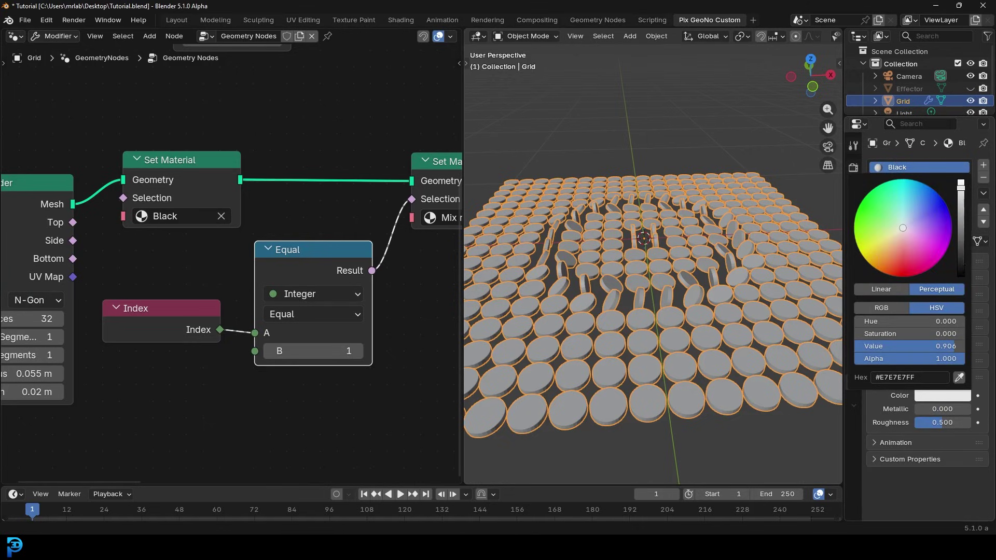
pyautogui.click(964, 263)
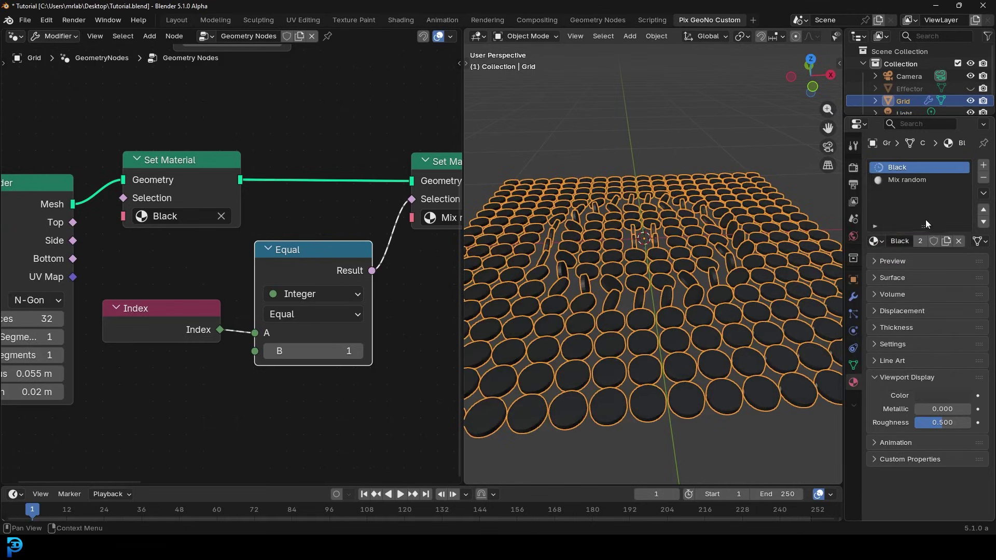
# Step: Set the Mix random material's Viewport Display color to the pinkish red #E73E54
pyautogui.click(909, 180)
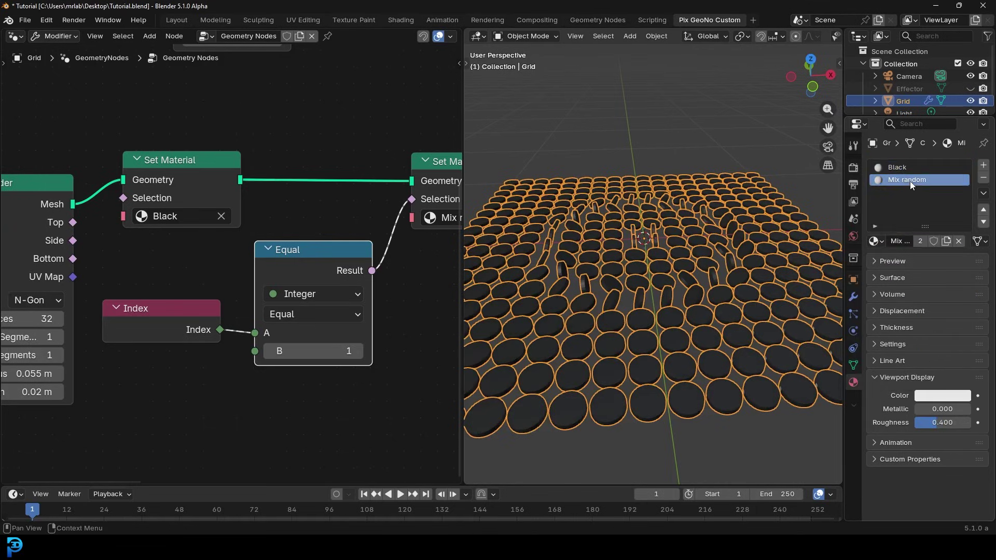
pyautogui.click(934, 401)
pyautogui.click(907, 264)
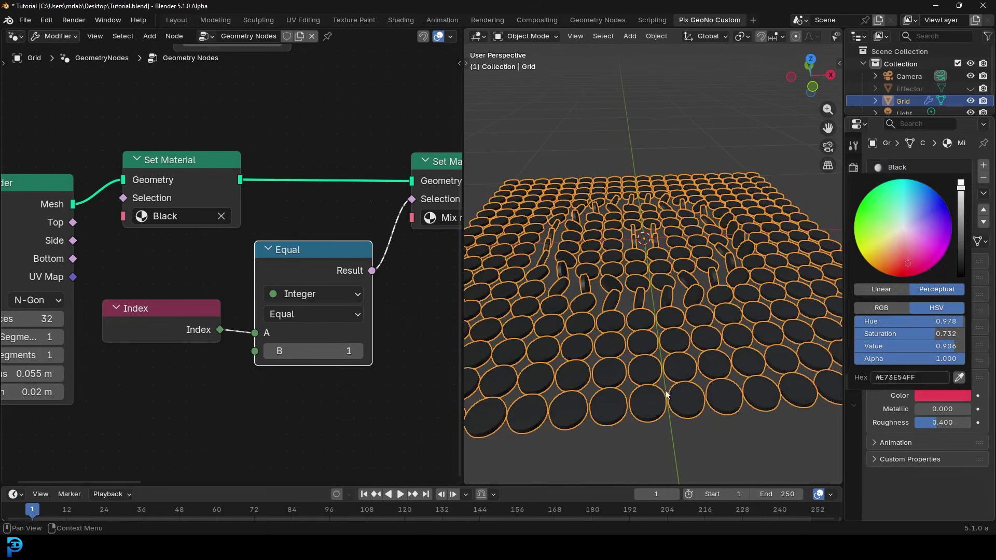
# Step: Set the Compare node's B value to 0 and inspect the flipped tiles from below and above
pyautogui.moveTo(690, 287); pyautogui.dragTo(695, 219, button='middle')
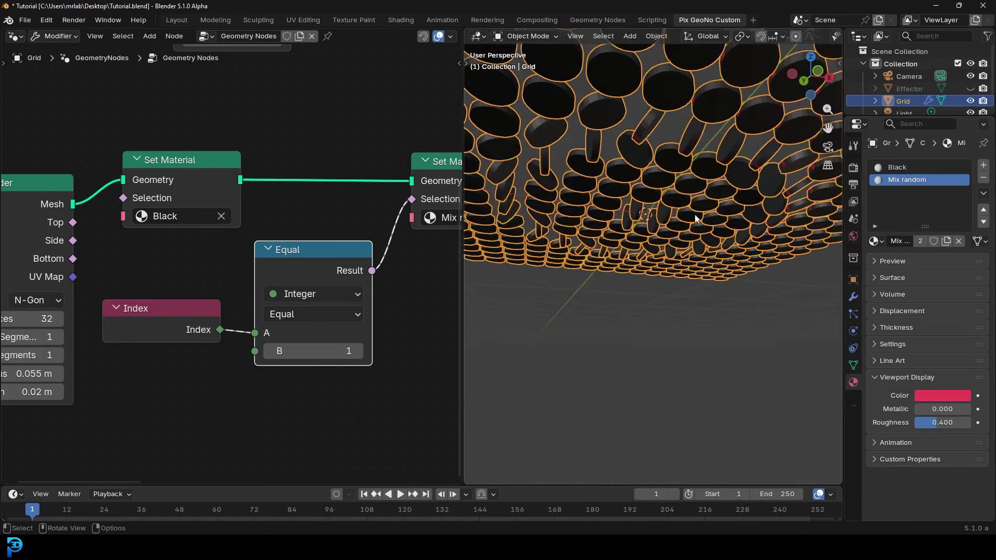
pyautogui.scroll(3, 665, 189)
pyautogui.scroll(2, 621, 169)
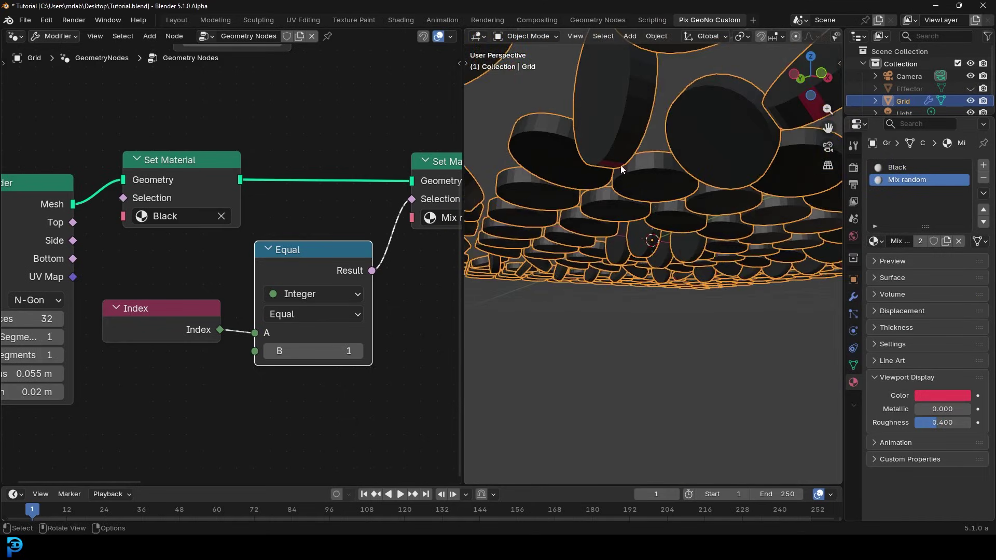
pyautogui.click(268, 353)
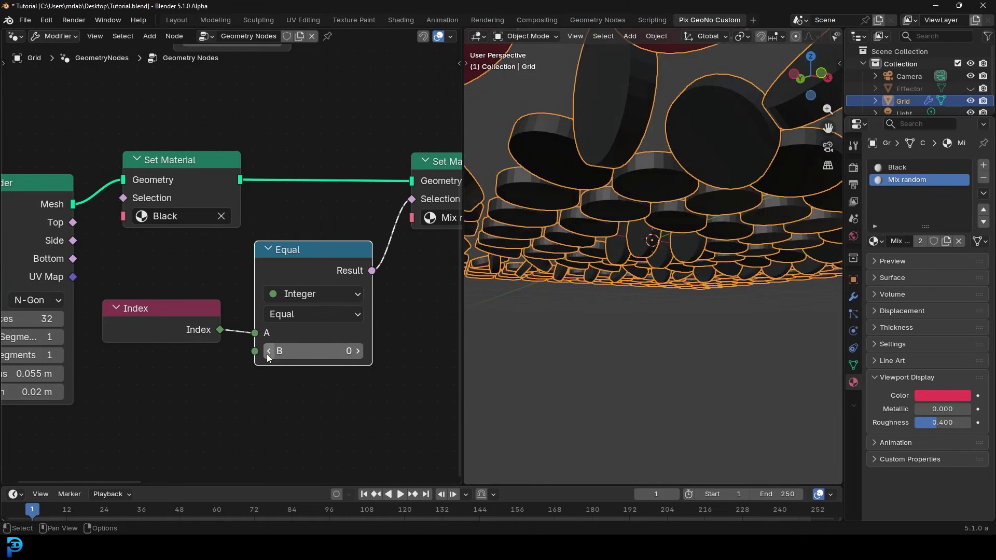
pyautogui.moveTo(629, 197); pyautogui.dragTo(630, 281, button='middle')
pyautogui.scroll(2, 630, 281)
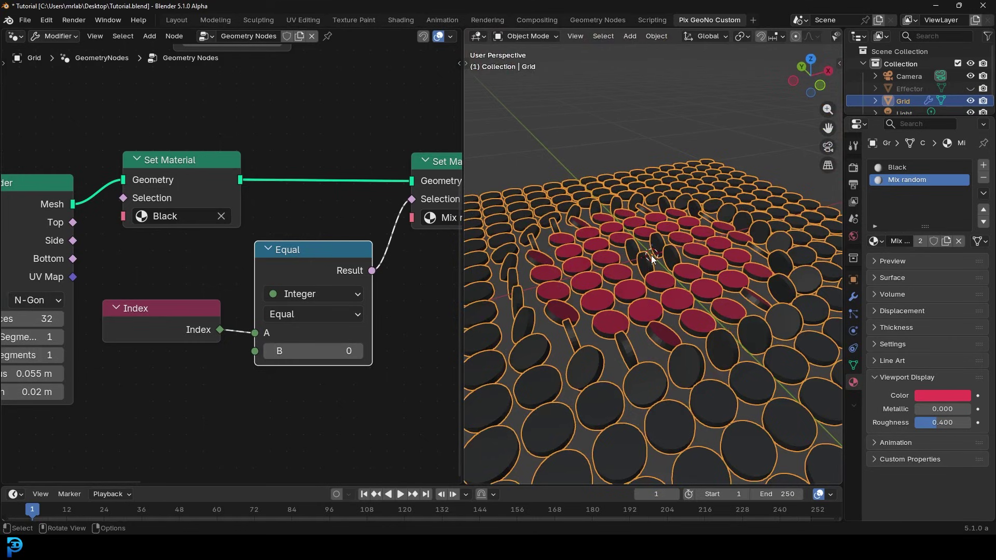
pyautogui.scroll(3, 653, 264)
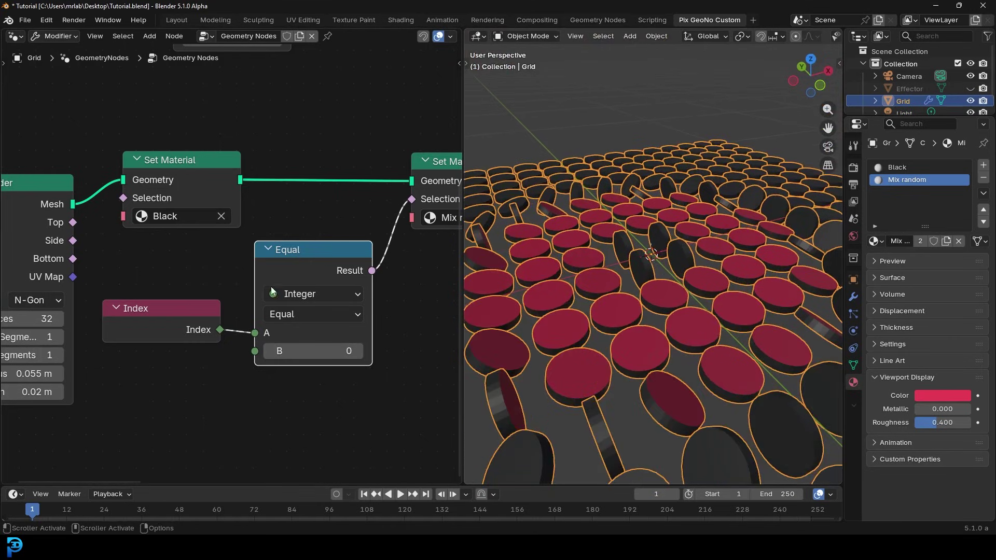
# Step: Try Not Equal and settle on Greater Than as the Compare node's operation, checking the faces and sides of the flipped tiles
pyautogui.click(319, 322)
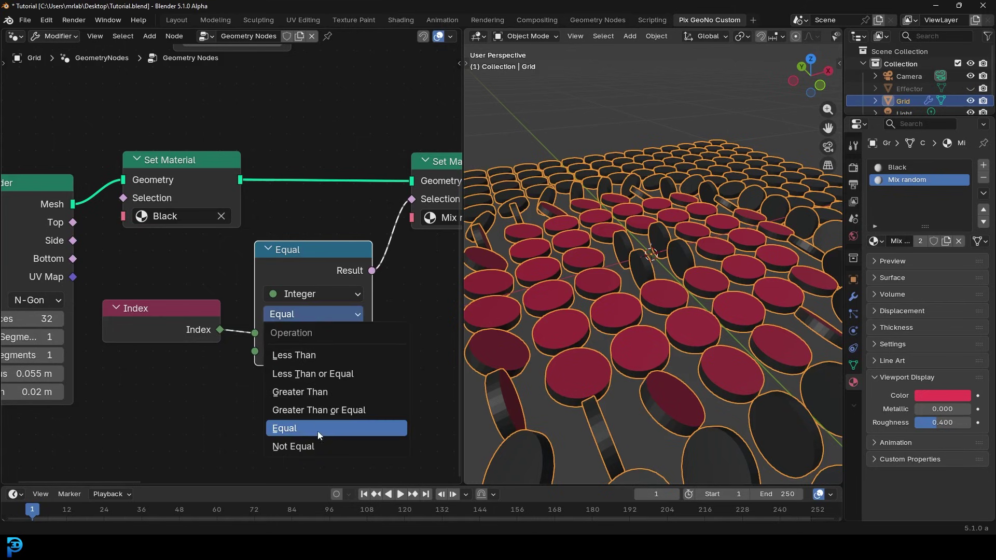
pyautogui.click(314, 448)
pyautogui.moveTo(602, 335)
pyautogui.mouseDown(button='middle')
pyautogui.moveTo(605, 379)
pyautogui.moveTo(591, 330)
pyautogui.mouseUp(button='middle')
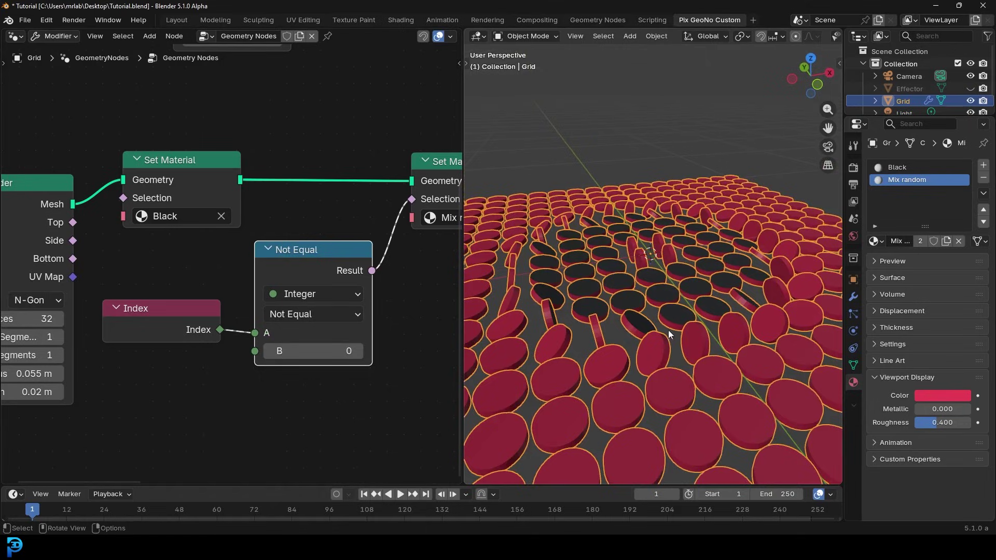
pyautogui.scroll(2, 660, 297)
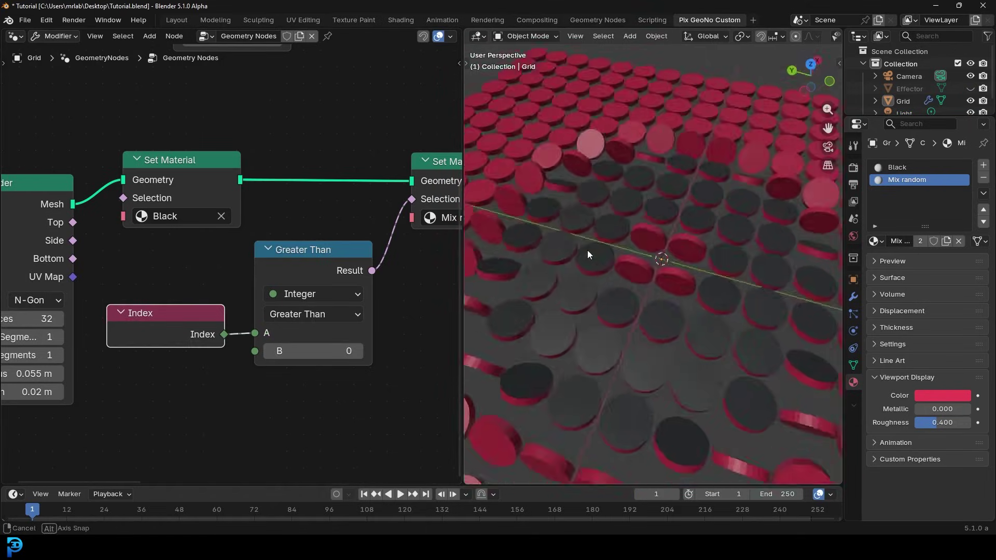
pyautogui.keyDown('shift'); pyautogui.moveTo(587, 250); pyautogui.dragTo(598, 256, button='middle'); pyautogui.keyUp('shift')
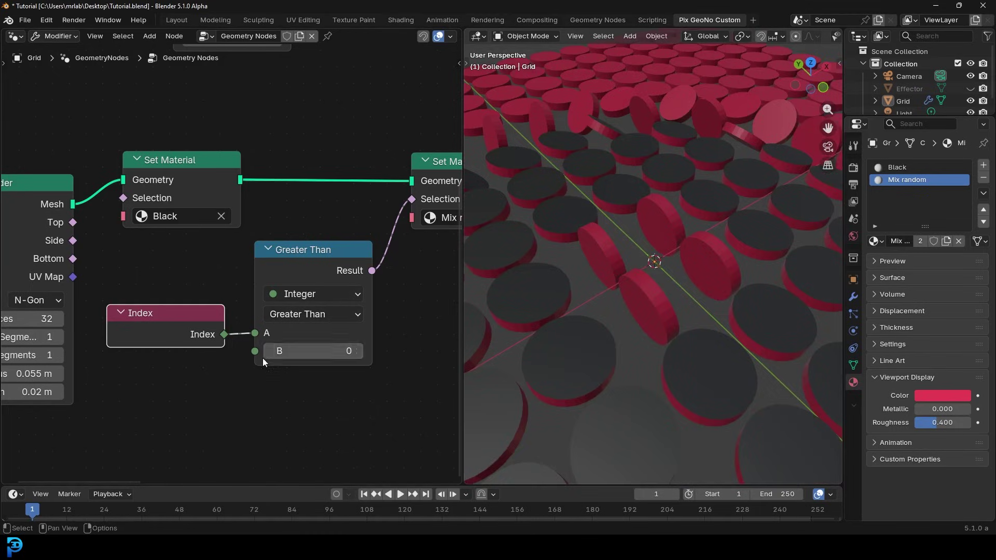
pyautogui.moveTo(694, 328); pyautogui.dragTo(551, 302, button='middle')
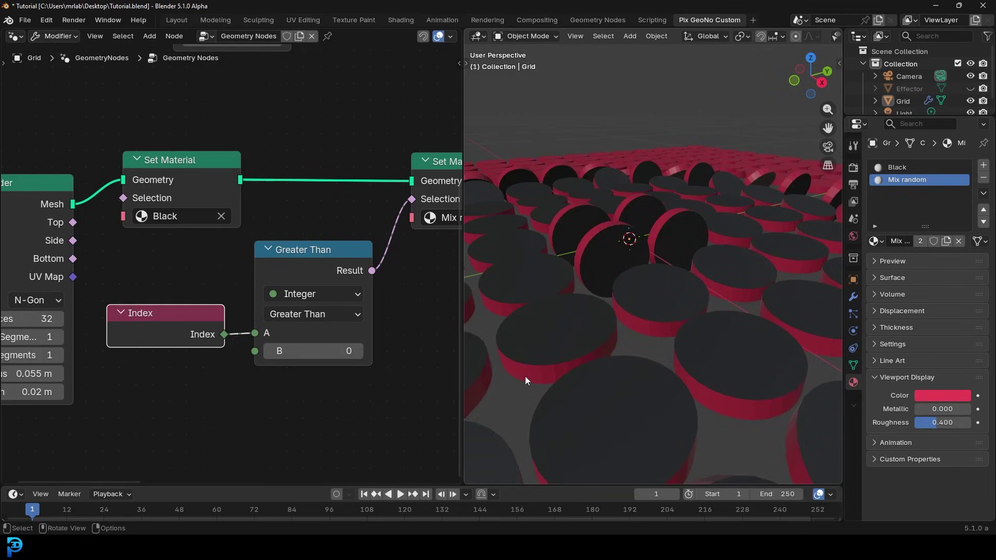
pyautogui.scroll(-6, 547, 369)
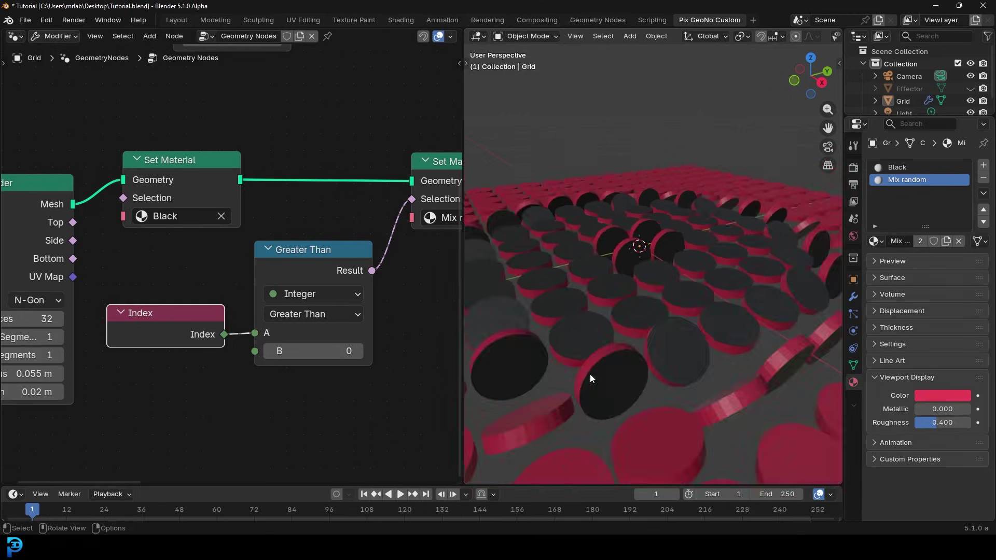
# Step: Try 1 as the Compare node's B value and restore it to 0
pyautogui.click(271, 351)
pyautogui.write('1')
pyautogui.press('Return')
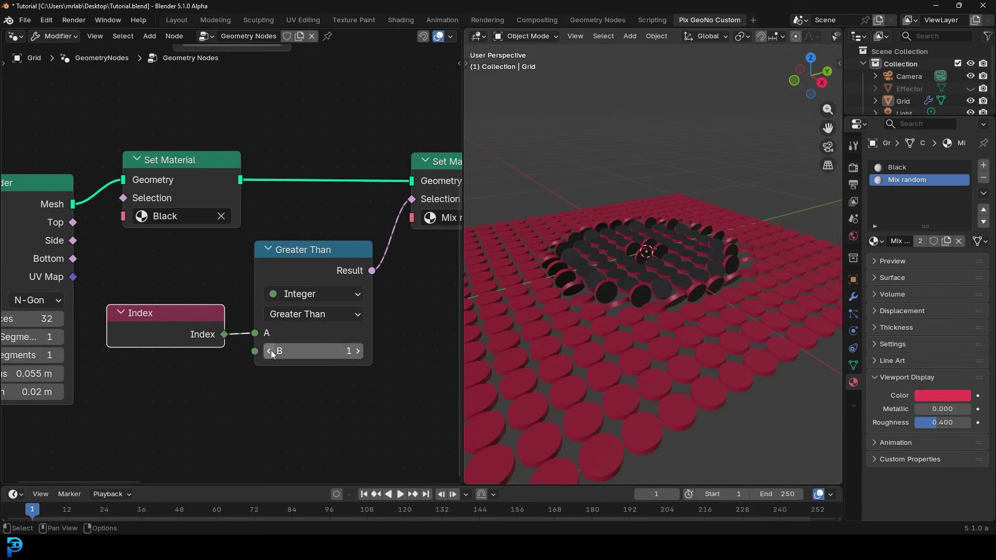
pyautogui.moveTo(602, 281); pyautogui.dragTo(559, 296, button='middle')
pyautogui.scroll(4, 702, 287)
pyautogui.moveTo(702, 288); pyautogui.dragTo(736, 291, button='middle')
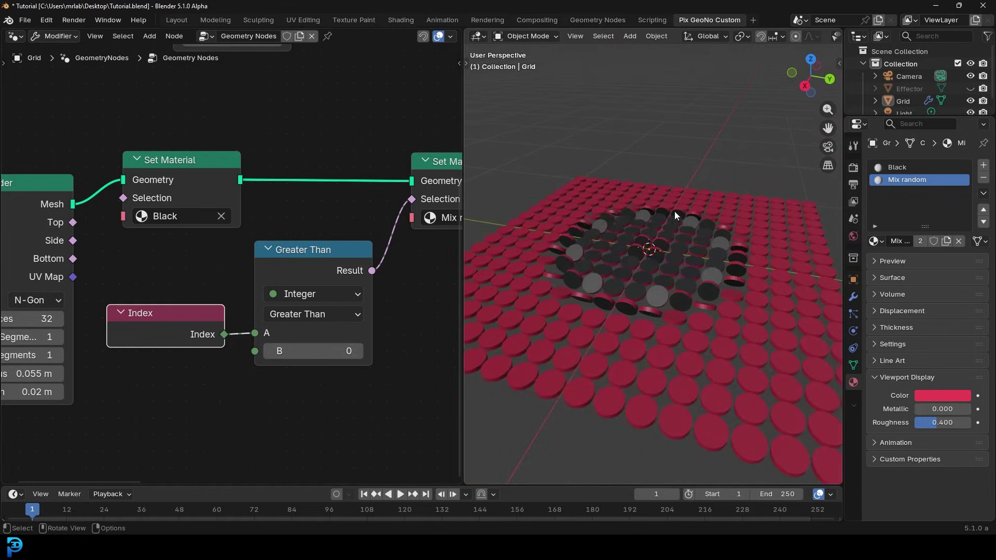
# Step: Disable the Effector in renders and switch to the Layout workspace to view the grid together with the camera
pyautogui.click(982, 90)
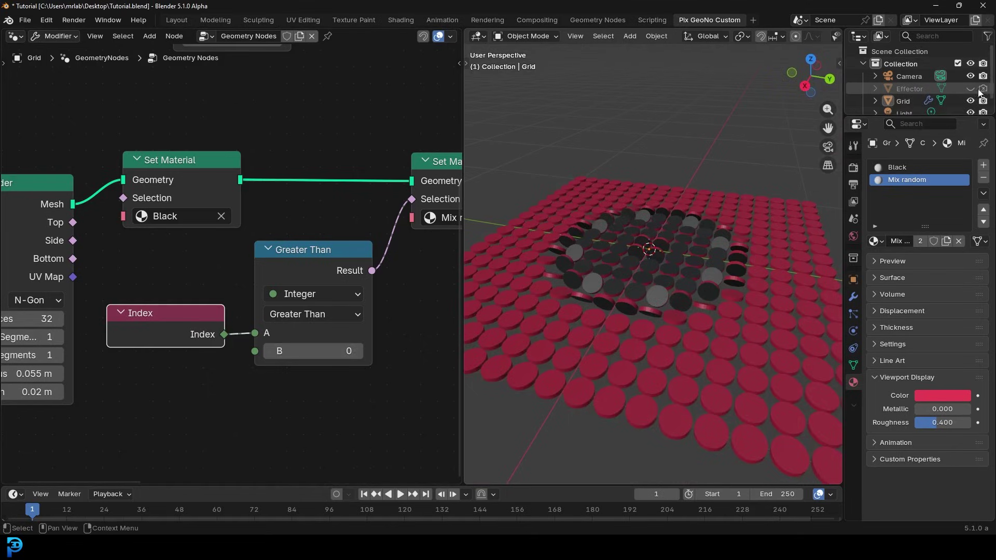
pyautogui.scroll(-3, 642, 204)
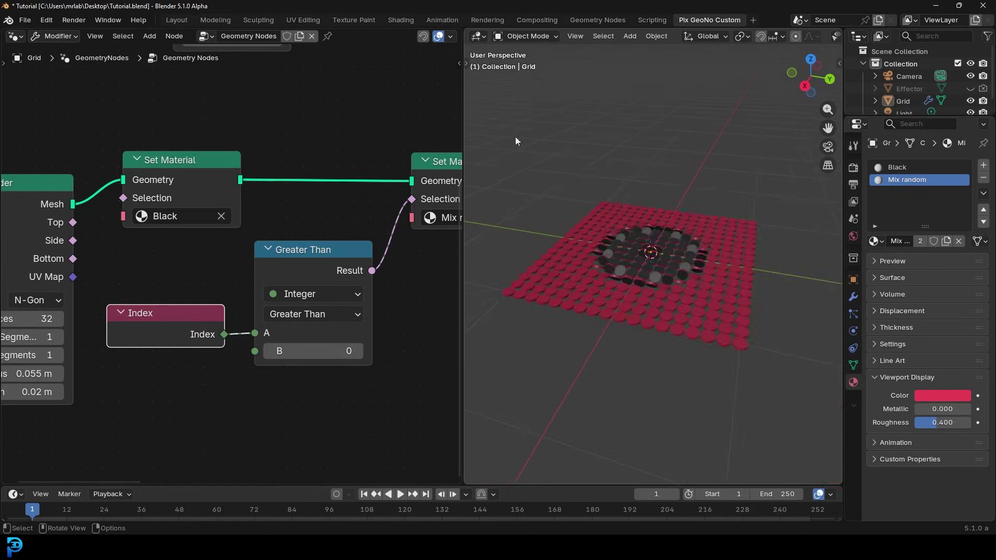
pyautogui.click(176, 21)
pyautogui.scroll(3, 463, 243)
pyautogui.keyDown('shift'); pyautogui.moveTo(464, 243); pyautogui.dragTo(444, 256, button='middle'); pyautogui.keyUp('shift')
pyautogui.scroll(-8, 425, 249)
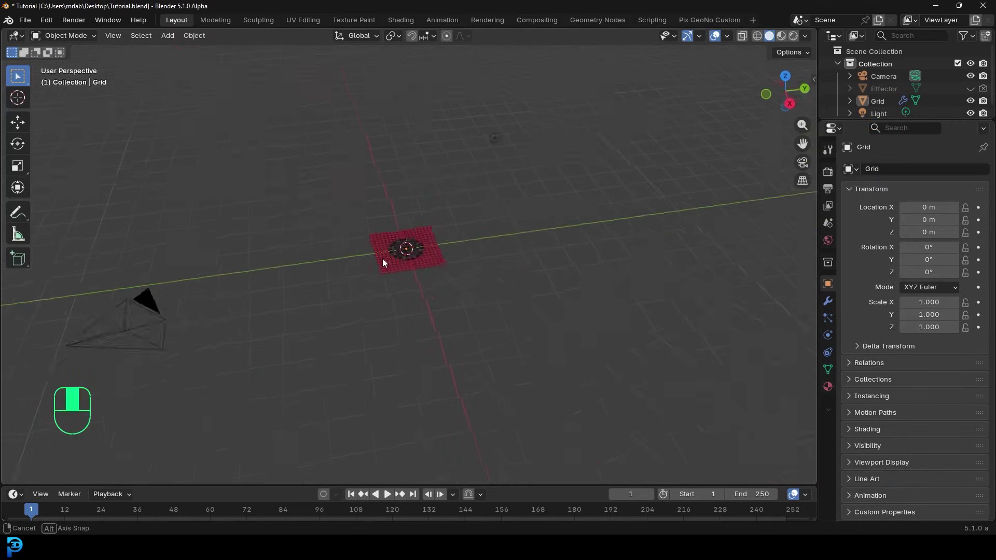
# Step: Look through the camera and move it along its local Z axis closer to the grid, centring the flipped tiles in frame
pyautogui.click(139, 341)
pyautogui.press('KP_0')
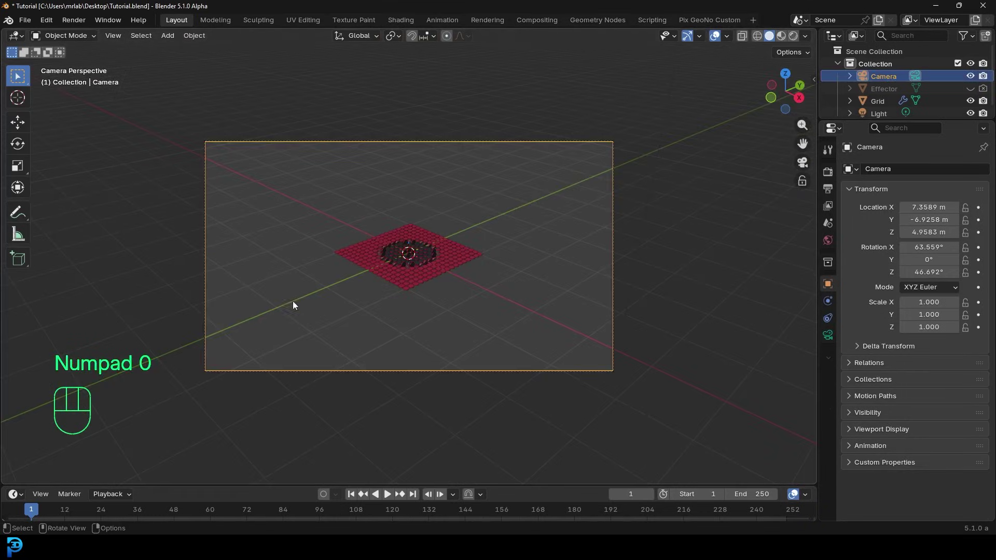
pyautogui.press('g')
pyautogui.press('z')
pyautogui.press('z')
pyautogui.click(456, 197)
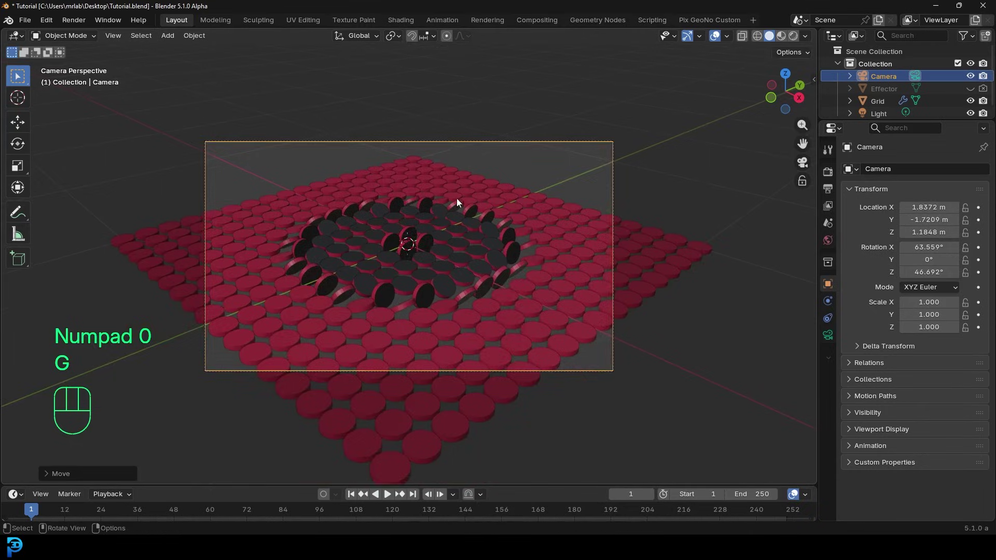
pyautogui.press('g')
pyautogui.click(454, 200)
# Step: Set the camera's focal length to 120 mm and move it back about 1.95 m along its local Z axis
pyautogui.click(827, 335)
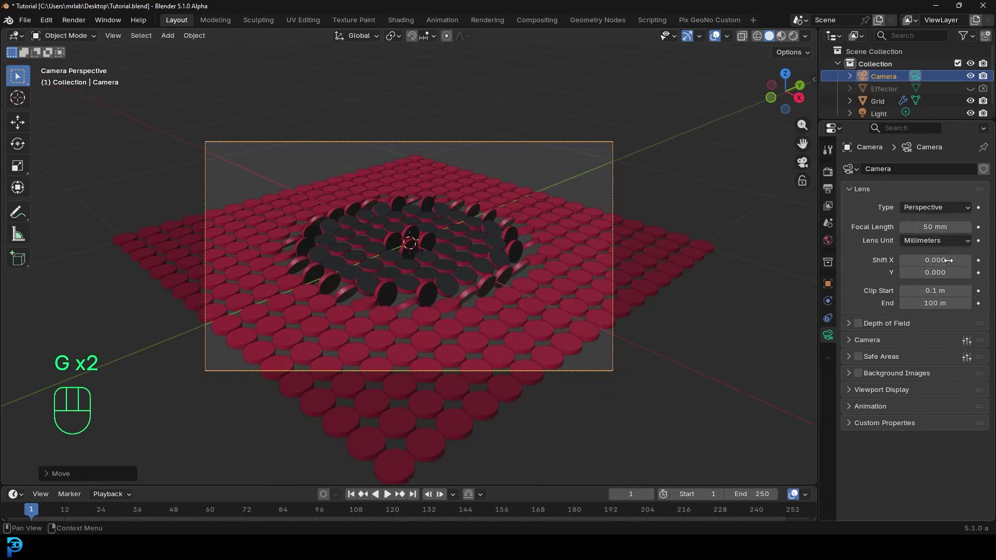
pyautogui.doubleClick(934, 226)
pyautogui.write('120')
pyautogui.press('Return')
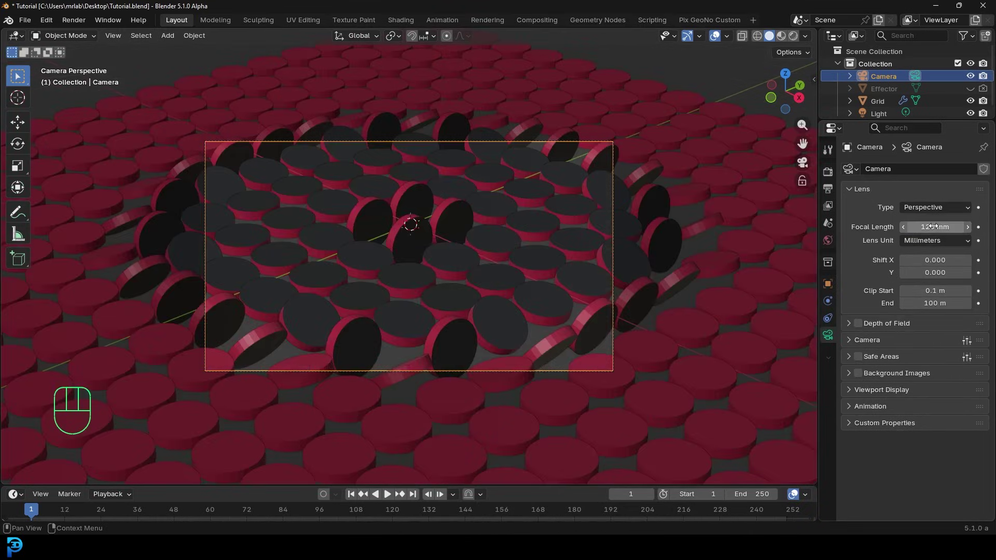
pyautogui.press('g')
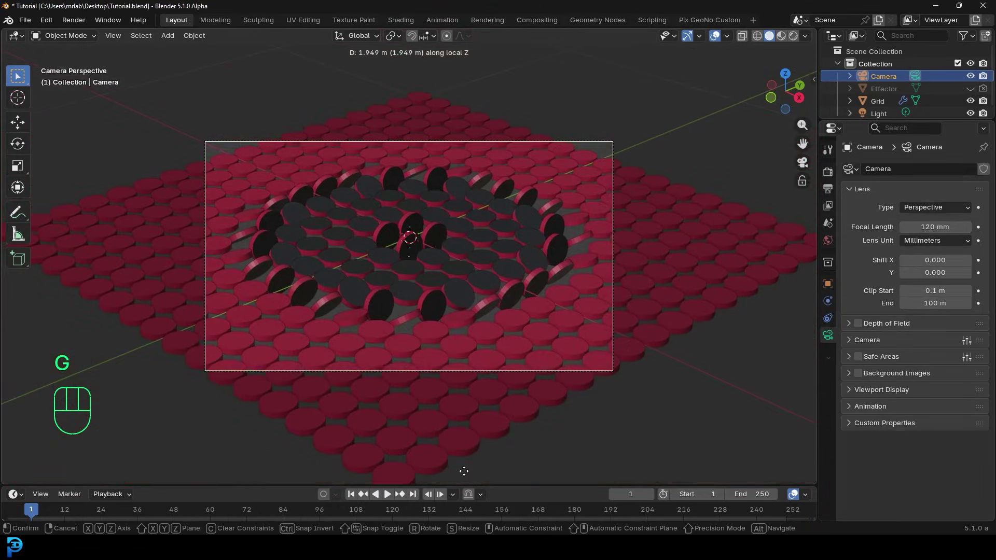
pyautogui.click(513, 318)
# Step: Add an area light and raise it about 1.93 m along the global Z axis above the grid
pyautogui.hotkey('shift', 'a')
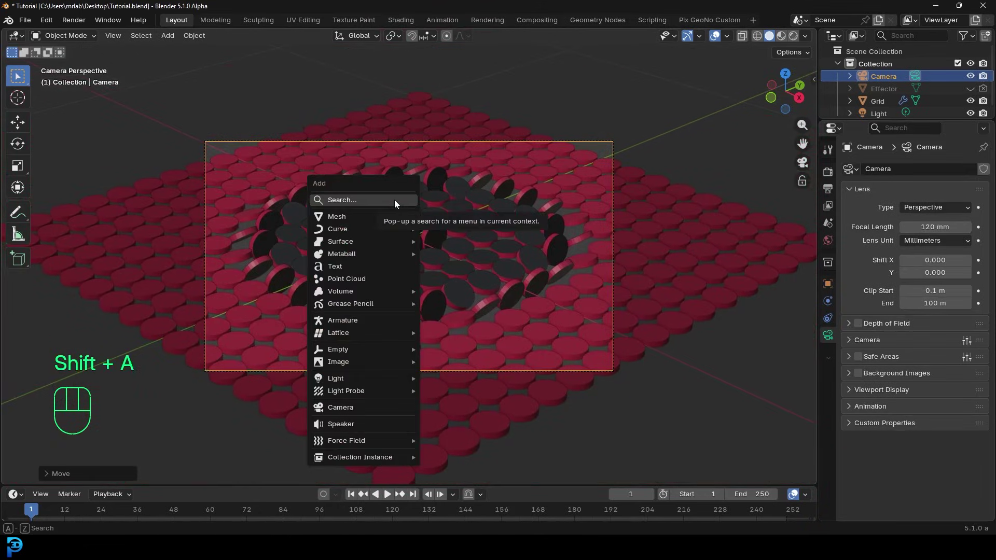
pyautogui.moveTo(344, 350)
pyautogui.moveTo(353, 378)
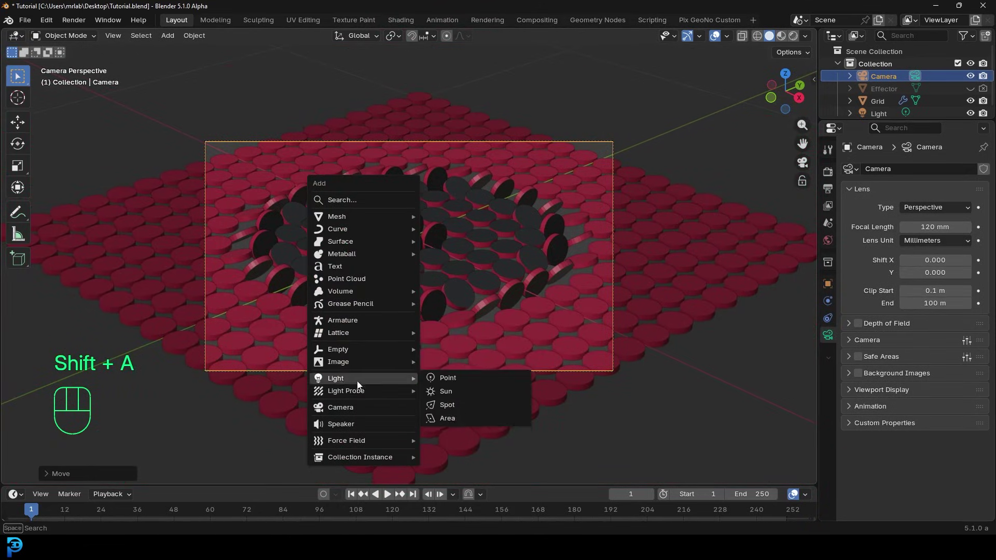
pyautogui.click(456, 417)
pyautogui.scroll(-5, 474, 304)
pyautogui.moveTo(474, 303); pyautogui.dragTo(437, 326, button='middle')
pyautogui.scroll(-2, 437, 330)
pyautogui.press('g')
pyautogui.press('z')
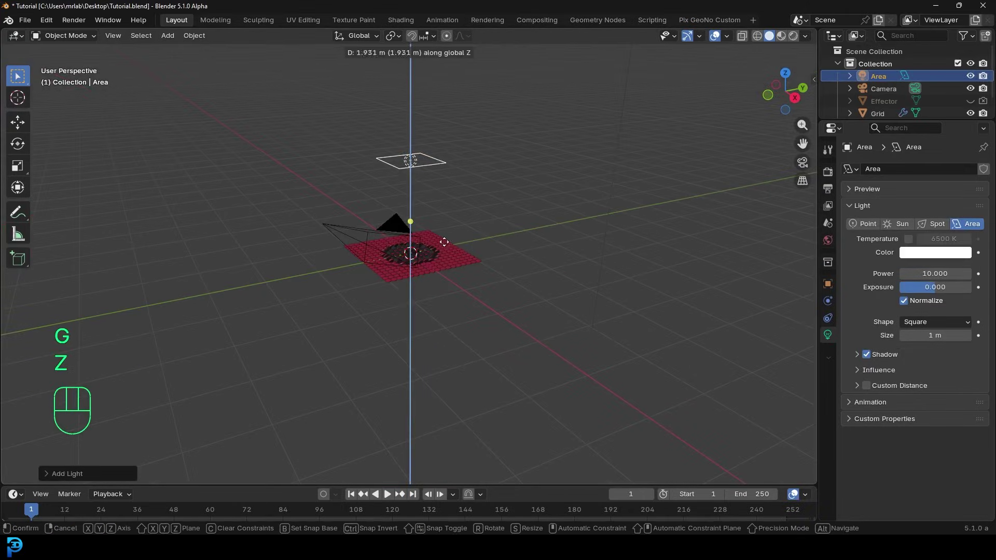
pyautogui.click(440, 243)
# Step: Set the area light's power to 120
pyautogui.click(924, 274)
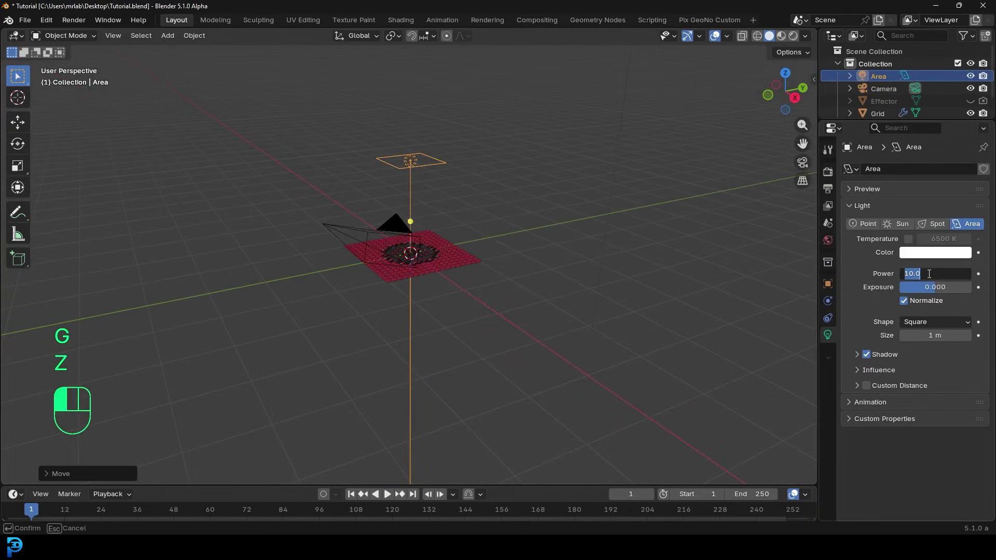
pyautogui.press('Return')
pyautogui.scroll(2, 574, 174)
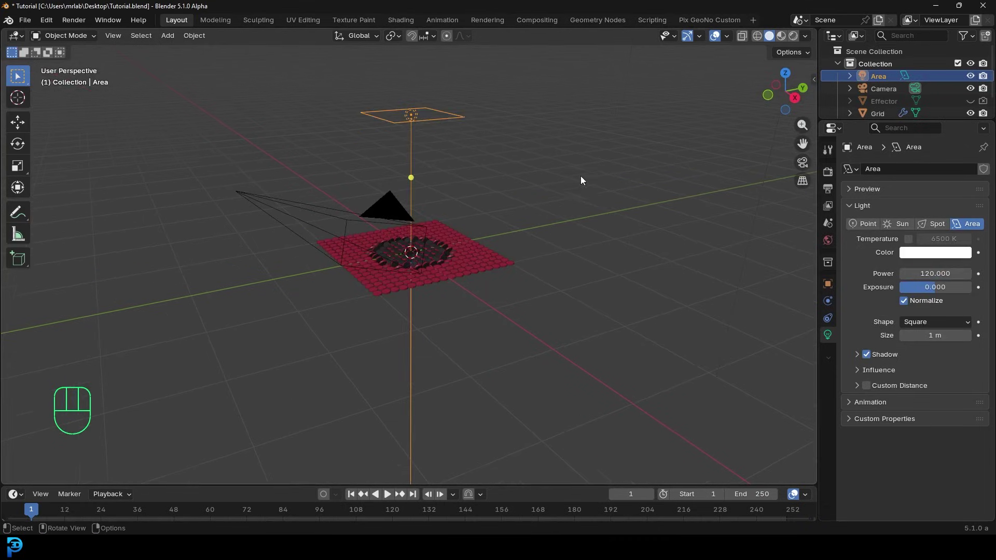
# Step: Set the render engine to Cycles on GPU Compute with 45 maximum render samples
pyautogui.click(828, 171)
pyautogui.click(928, 169)
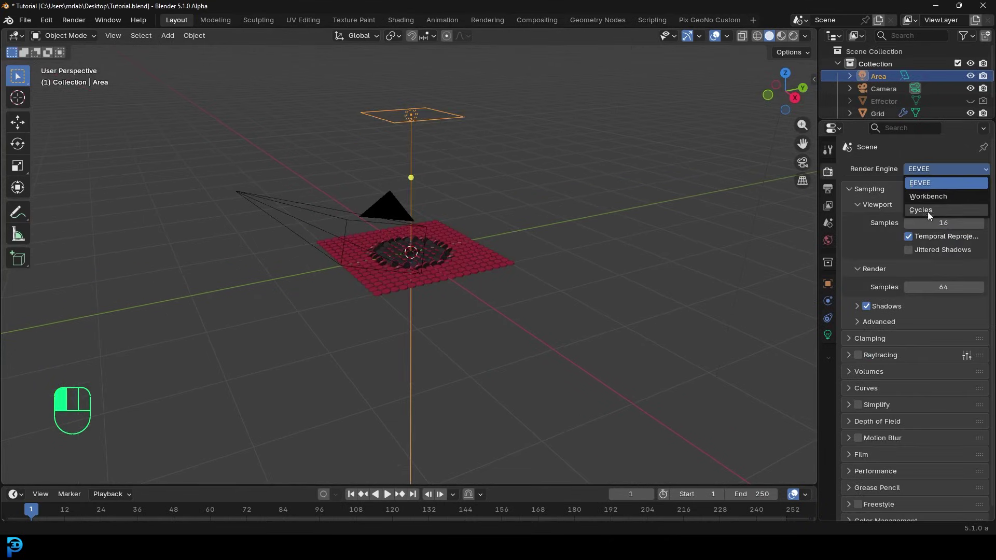
pyautogui.click(927, 210)
pyautogui.click(926, 183)
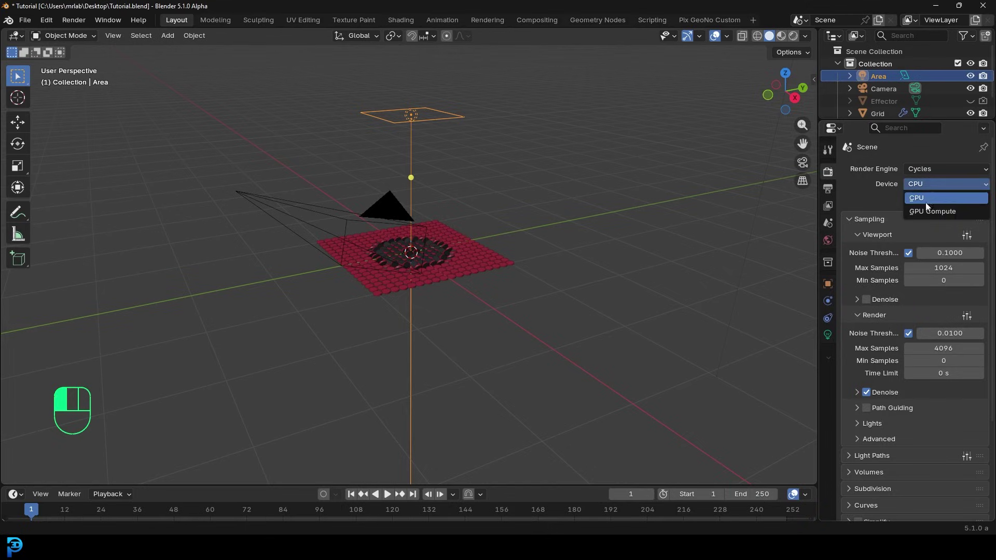
pyautogui.click(928, 199)
pyautogui.click(948, 333)
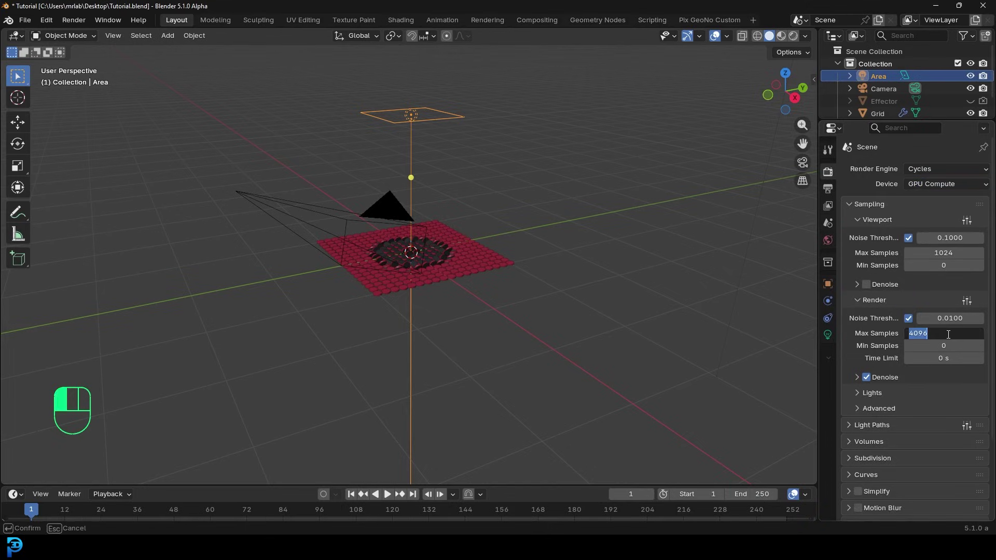
pyautogui.press('Return')
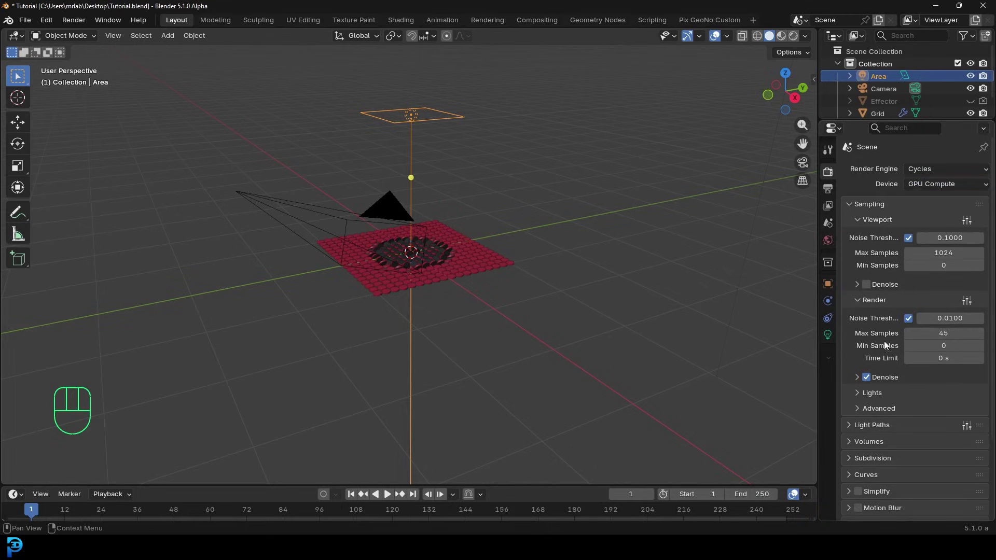
# Step: Show the camera view in Rendered shading and define a render region around the camera frame
pyautogui.moveTo(464, 138); pyautogui.dragTo(468, 160, button='middle')
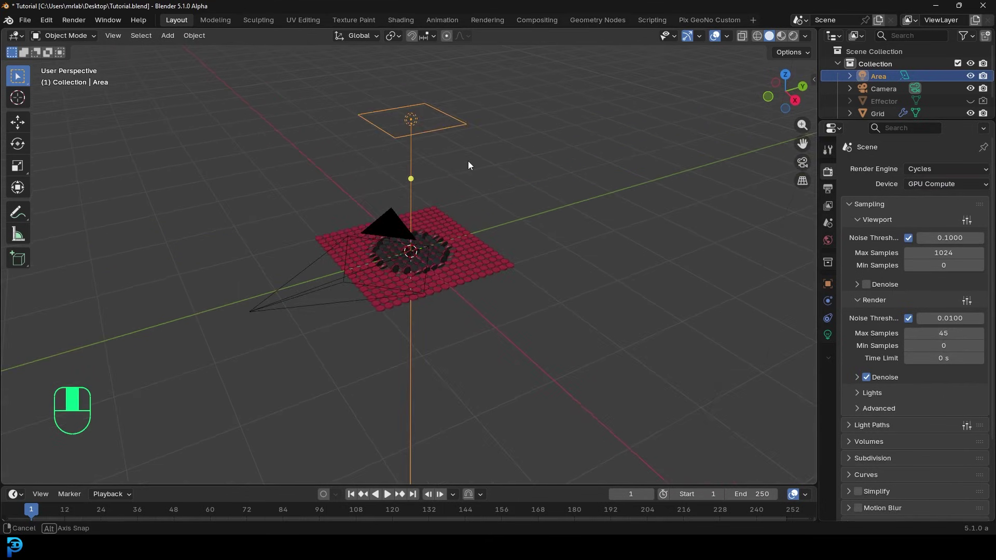
pyautogui.press('KP_0')
pyautogui.press('z')
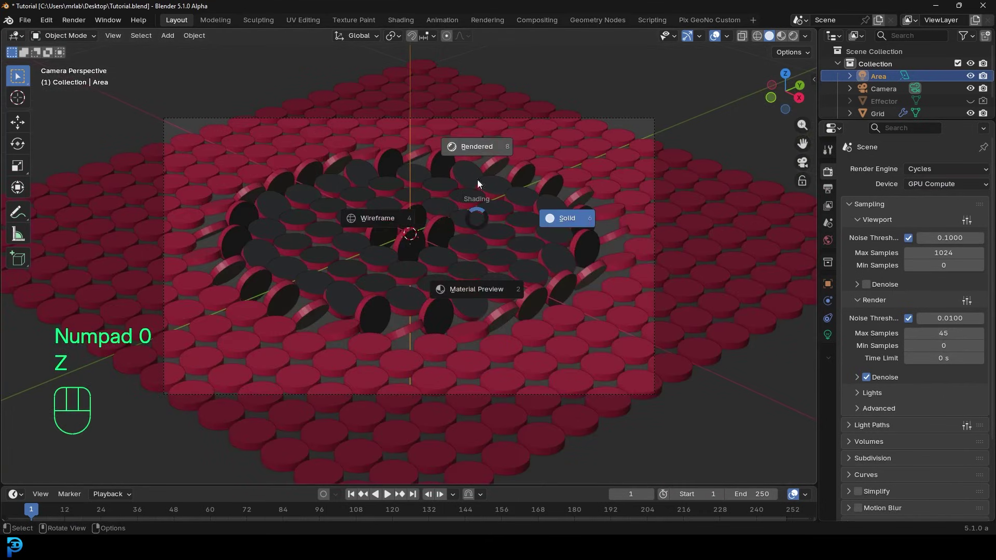
pyautogui.click(527, 163)
pyautogui.hotkey('ctrl', 'b')
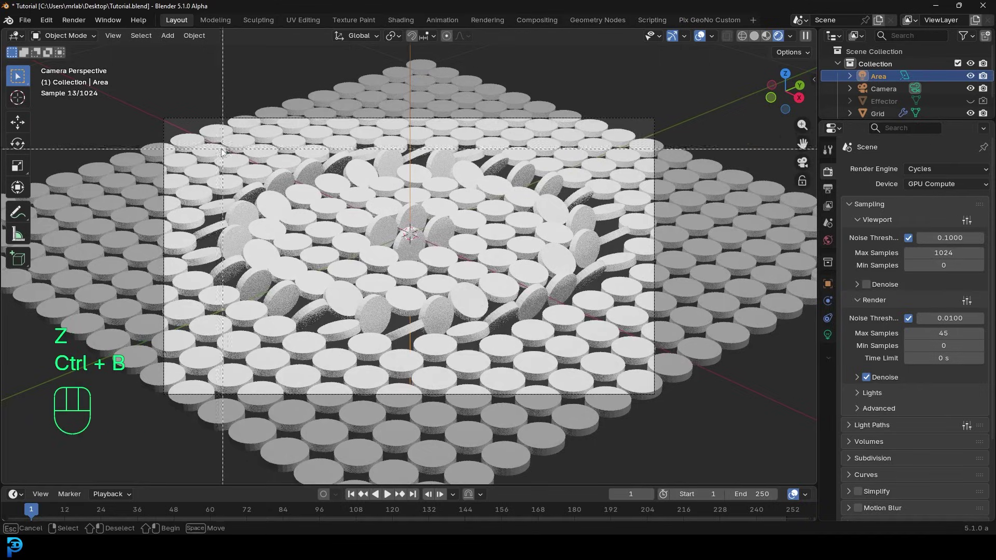
pyautogui.moveTo(144, 88); pyautogui.dragTo(692, 416)
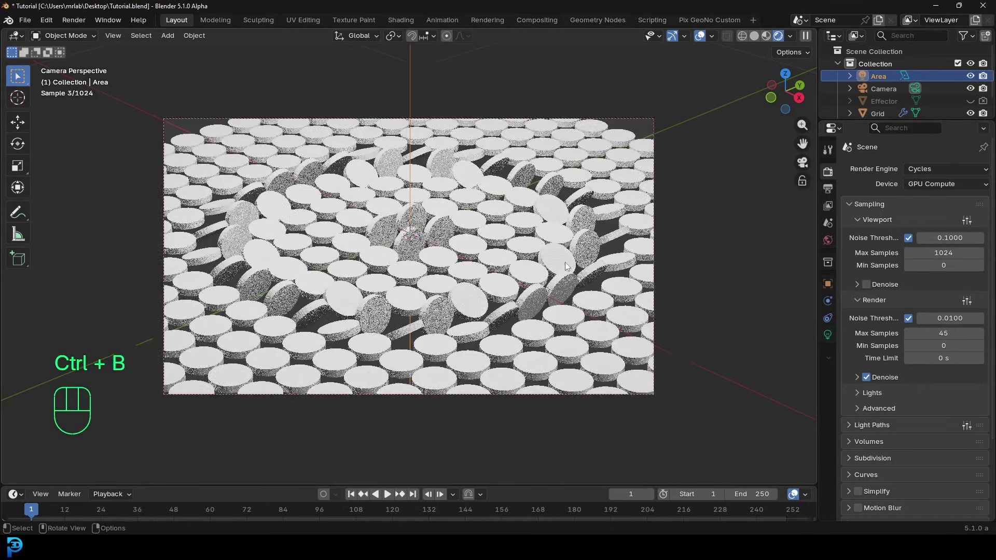
# Step: Give the grid's Black material a dark grey #333333 base color, metallic 1.0 and roughness 0.15
pyautogui.click(479, 218)
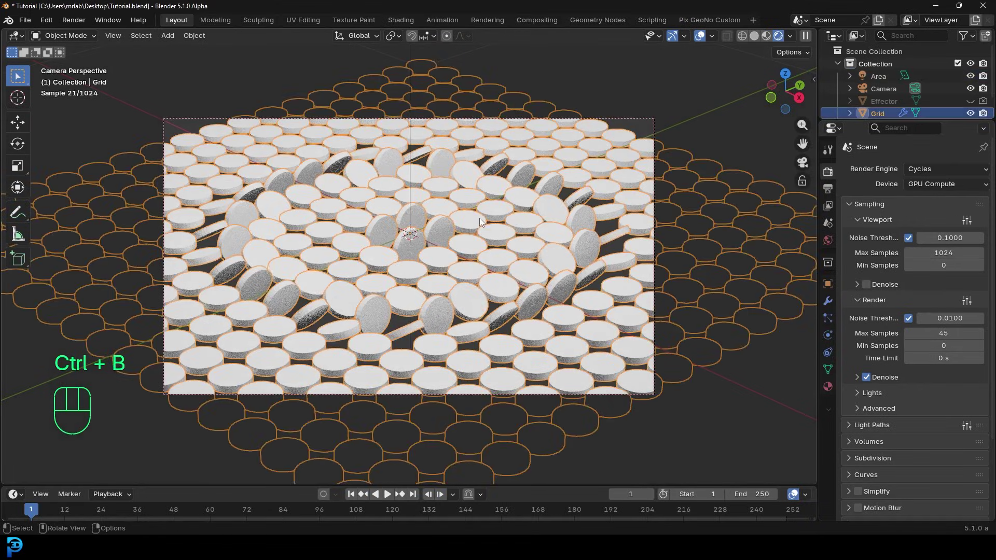
pyautogui.click(828, 387)
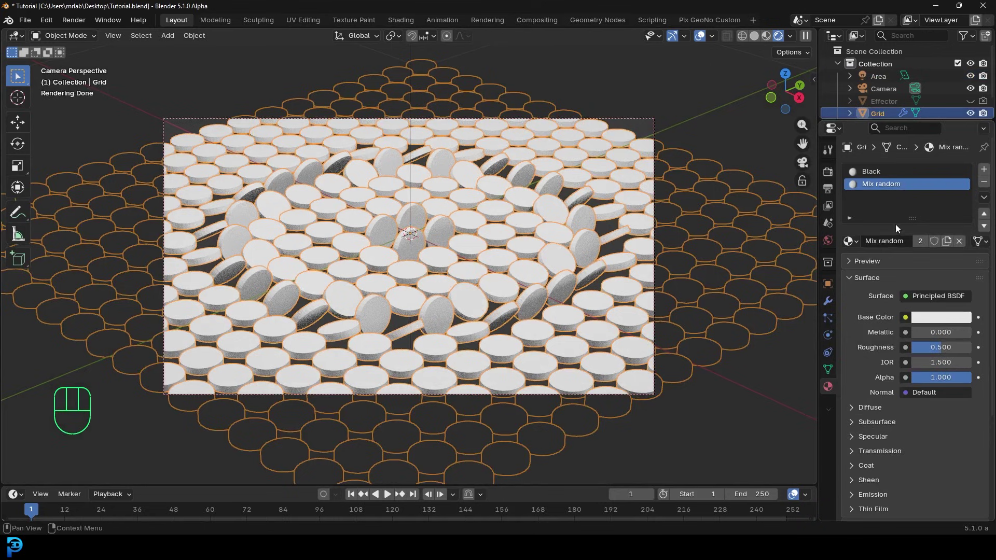
pyautogui.click(876, 171)
pyautogui.click(941, 317)
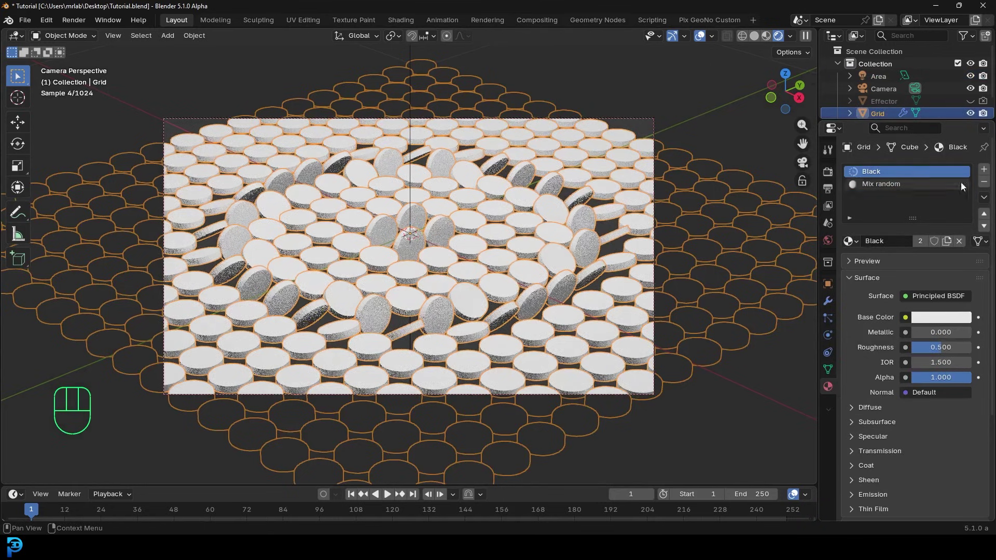
pyautogui.moveTo(961, 182)
pyautogui.mouseDown()
pyautogui.moveTo(961, 192)
pyautogui.moveTo(960, 179)
pyautogui.mouseUp()
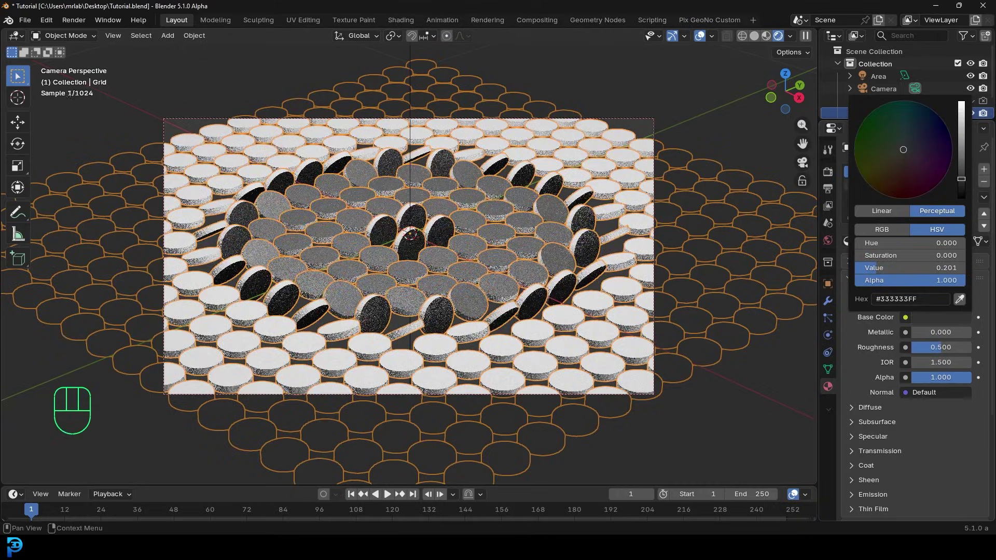
pyautogui.moveTo(925, 333)
pyautogui.mouseDown()
pyautogui.moveTo(968, 338)
pyautogui.moveTo(928, 347)
pyautogui.mouseUp()
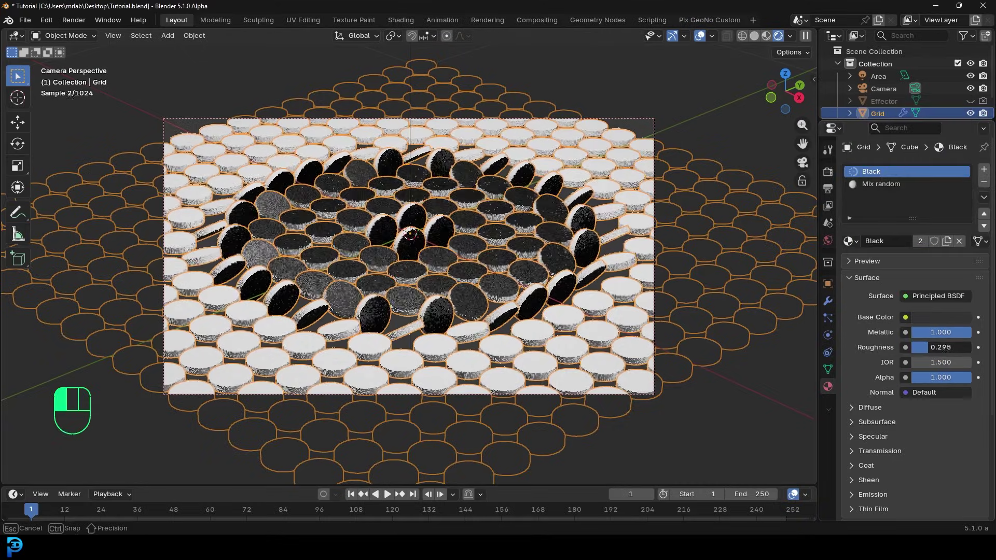
pyautogui.hotkey('alt', 'a')
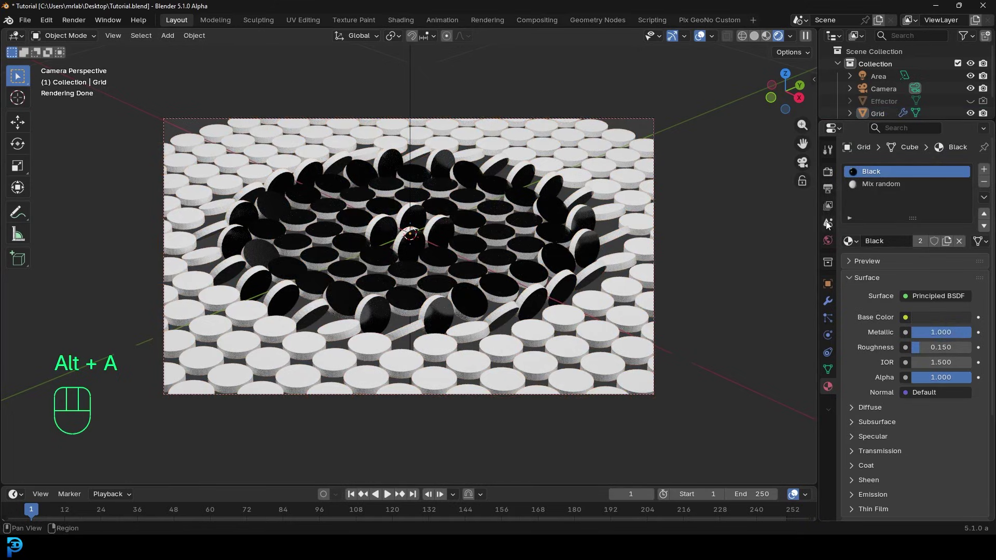
# Step: Use a Sky Texture as the world background color and set its strength to 0.2
pyautogui.click(827, 241)
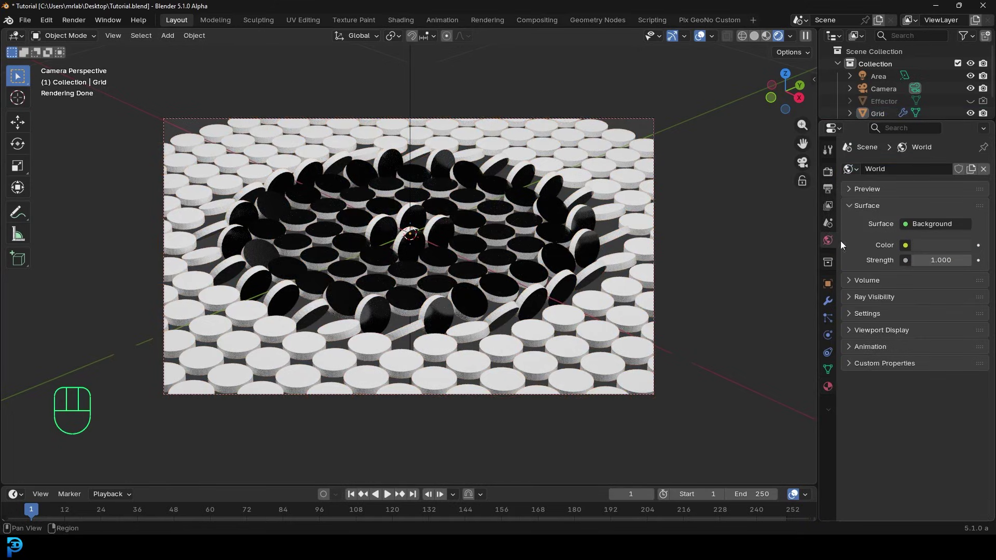
pyautogui.click(902, 245)
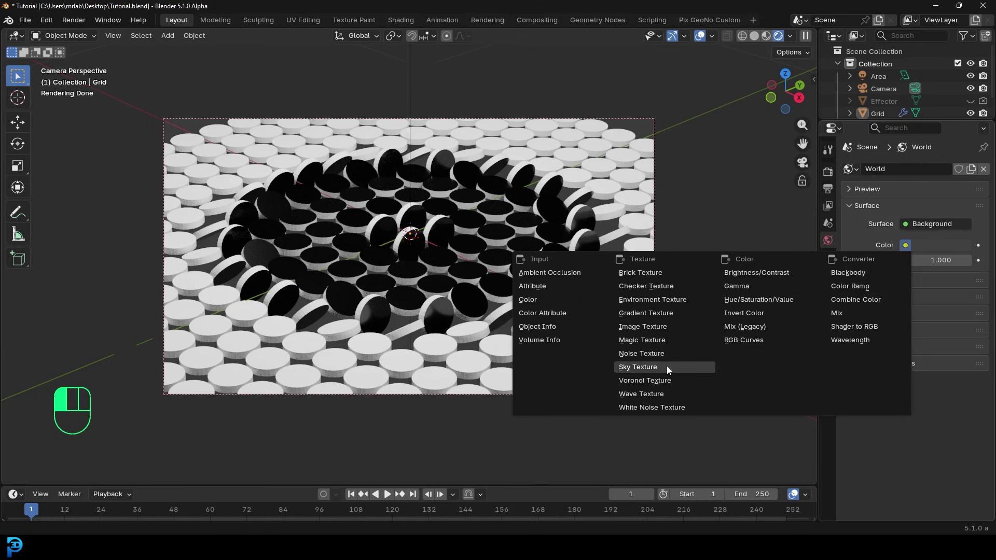
pyautogui.click(667, 366)
pyautogui.click(938, 398)
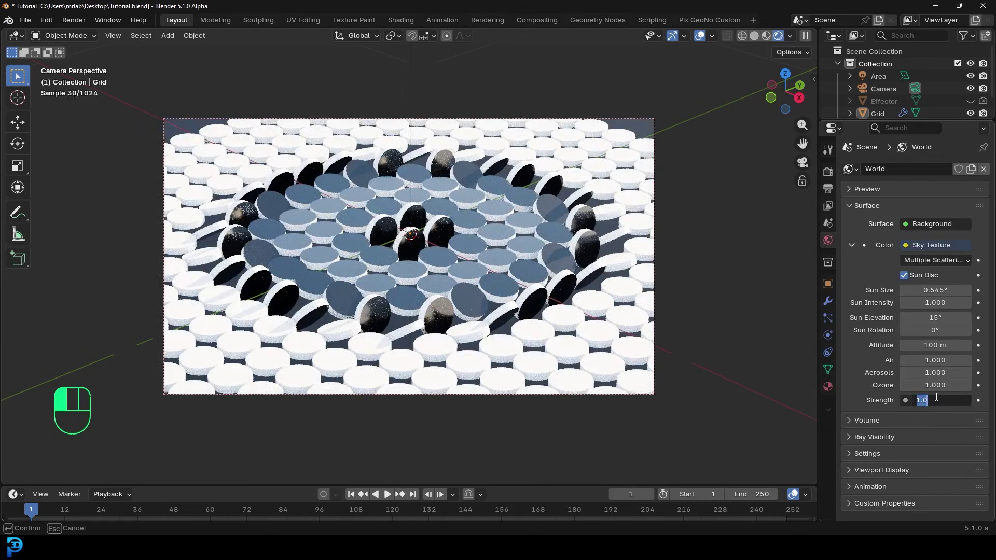
pyautogui.write('0.2')
pyautogui.press('Return')
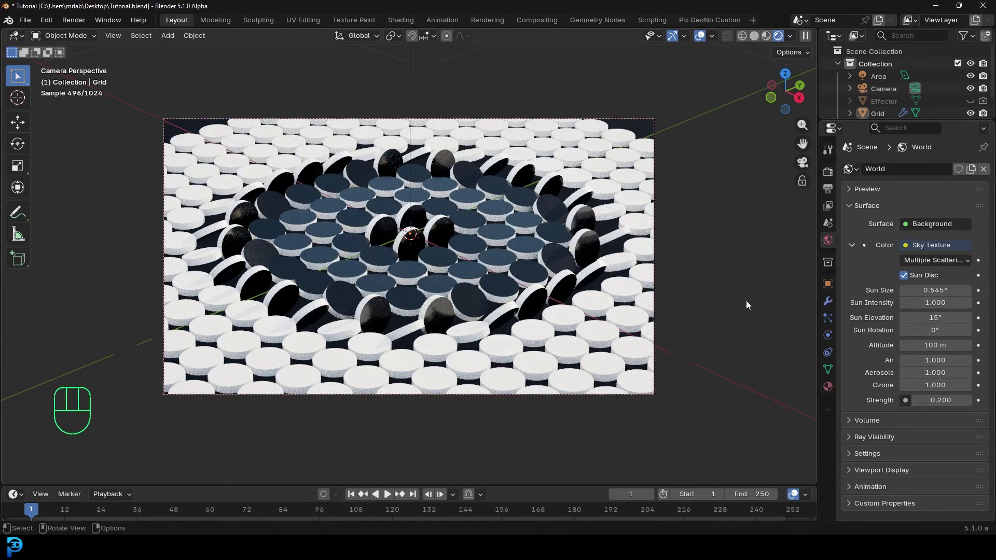
# Step: Change the base color of the grid's Mix random material to red
pyautogui.click(596, 160)
pyautogui.click(827, 386)
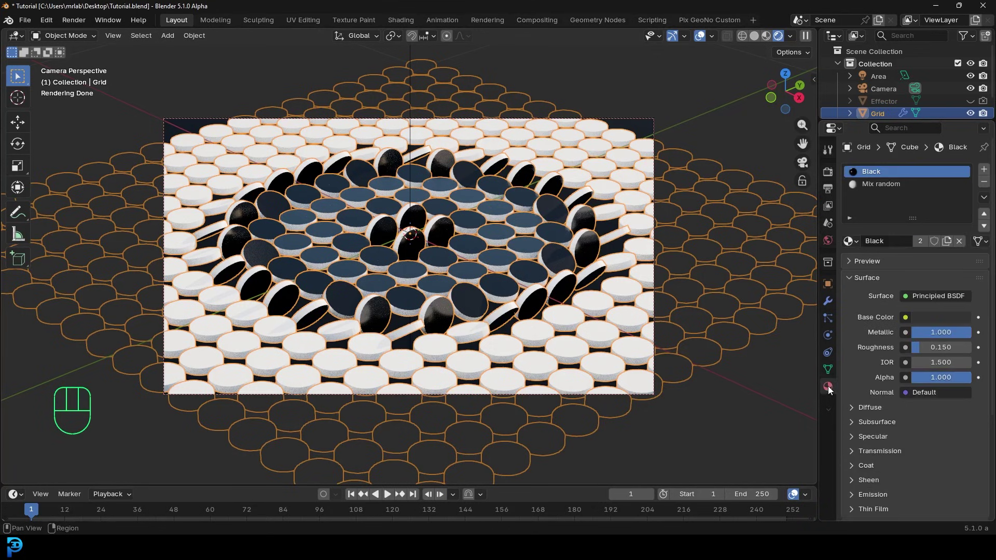
pyautogui.click(870, 182)
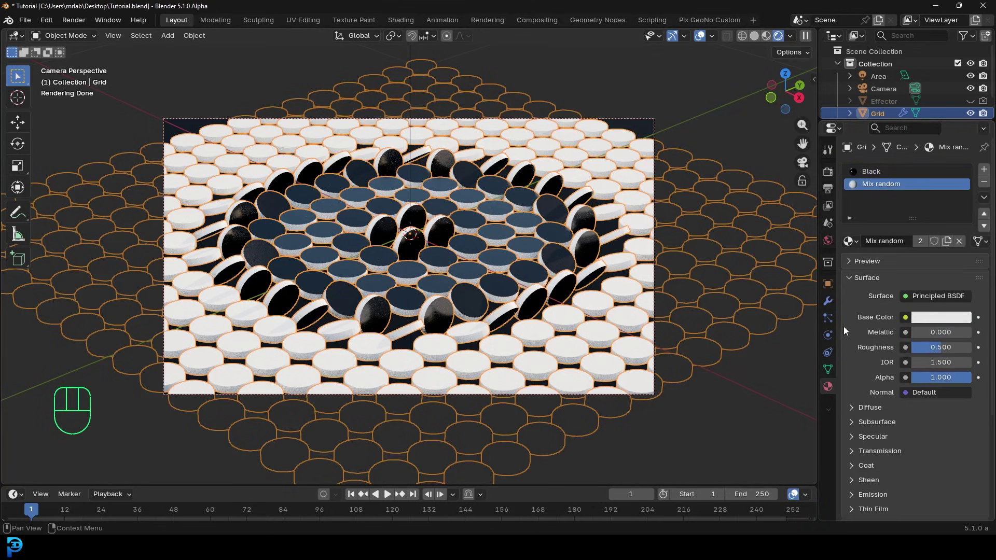
pyautogui.click(931, 321)
pyautogui.moveTo(902, 190); pyautogui.dragTo(902, 190)
pyautogui.hotkey('alt', 'a')
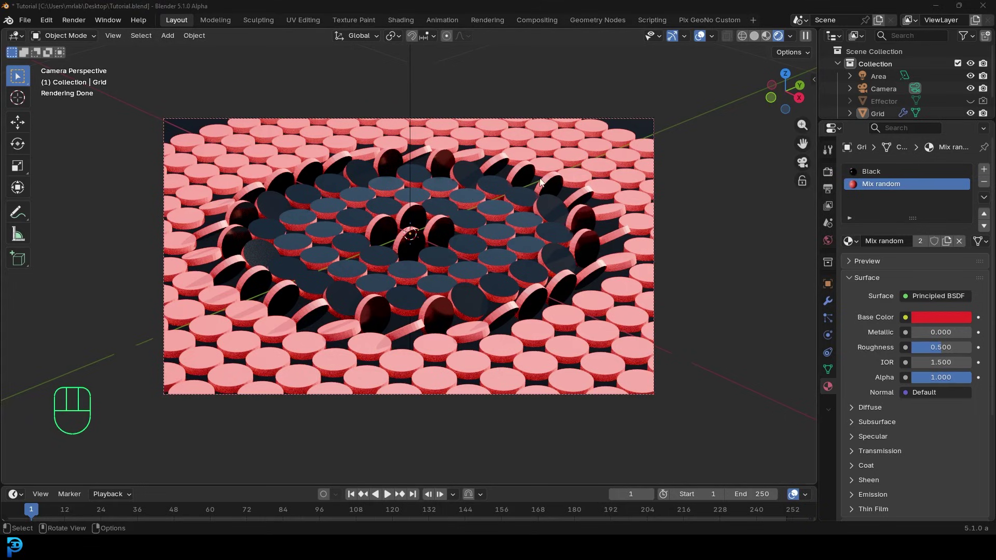
# Step: Open the grid's node tree in the Geometry Nodes workspace and move Group Output away from Rotate Instances to make room
pyautogui.click(553, 163)
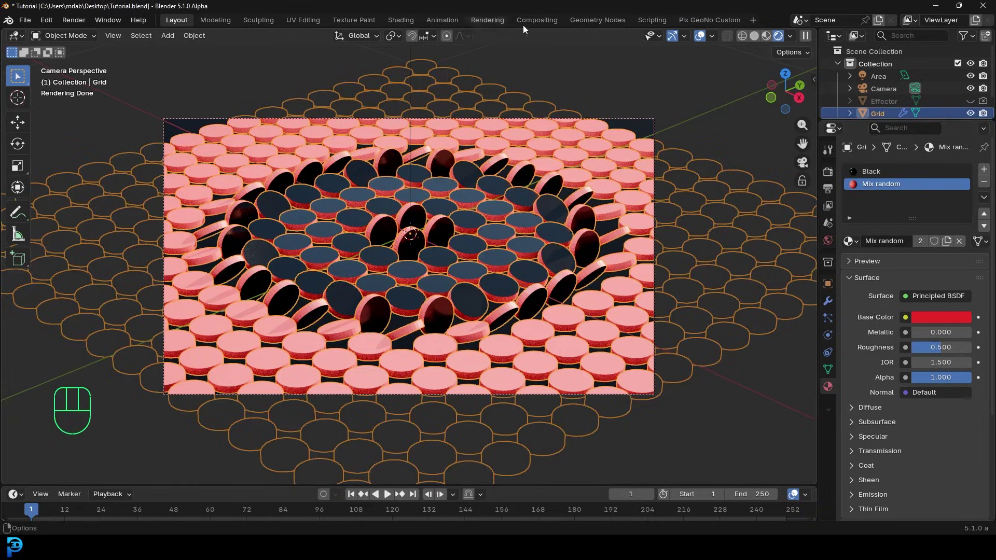
pyautogui.click(597, 20)
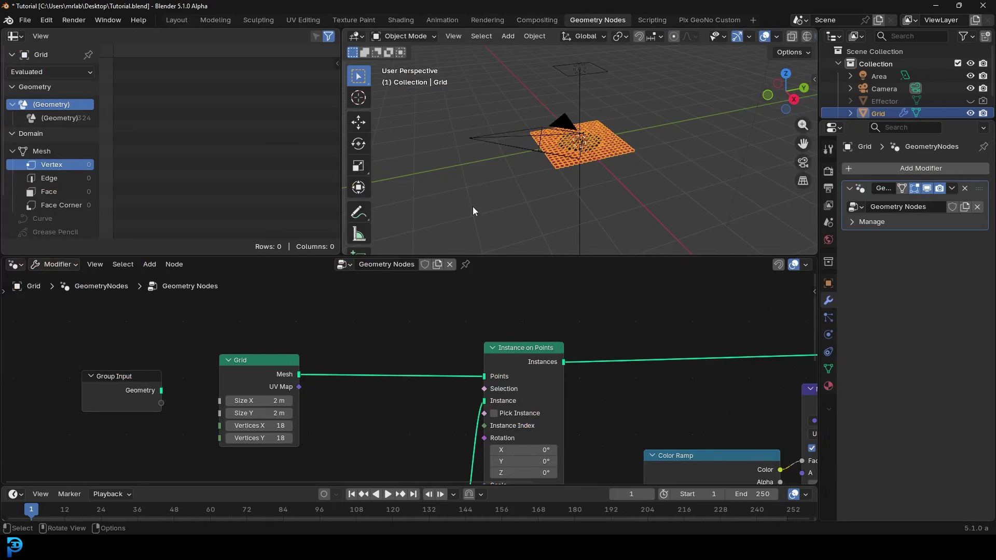
pyautogui.scroll(-3, 645, 366)
pyautogui.moveTo(644, 366); pyautogui.dragTo(297, 333, button='middle')
pyautogui.scroll(3, 419, 319)
pyautogui.scroll(2, 419, 320)
pyautogui.moveTo(394, 324); pyautogui.dragTo(572, 320)
pyautogui.moveTo(571, 321); pyautogui.dragTo(431, 343, button='middle')
pyautogui.scroll(2, 431, 344)
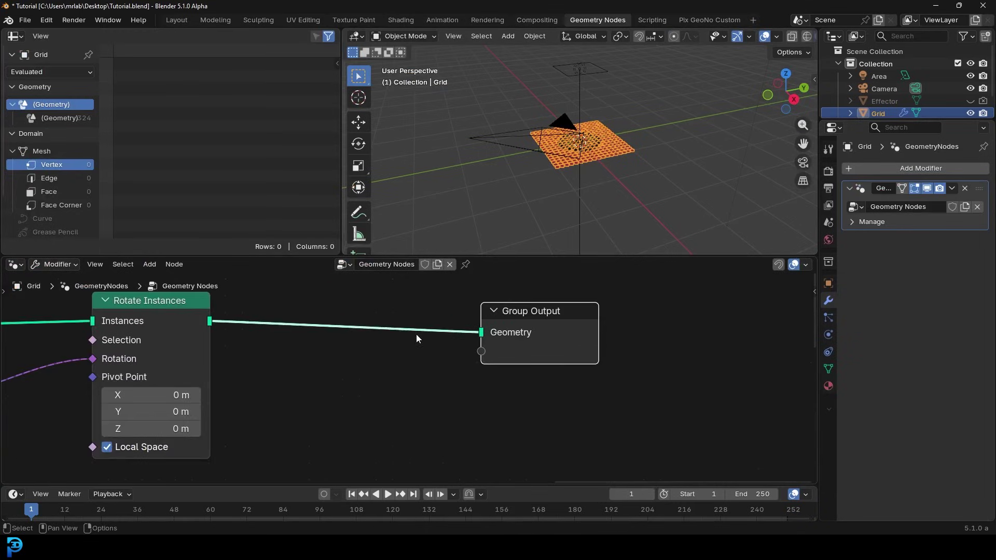
# Step: Insert a Realize Instances node between Rotate Instances and Group Output
pyautogui.hotkey('shift', 'a')
pyautogui.click(409, 255)
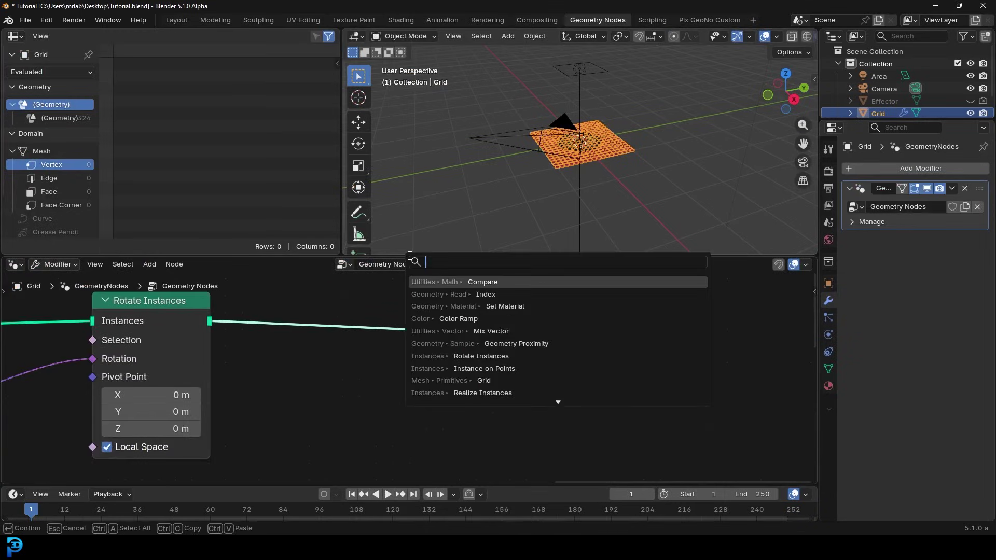
pyautogui.write('real')
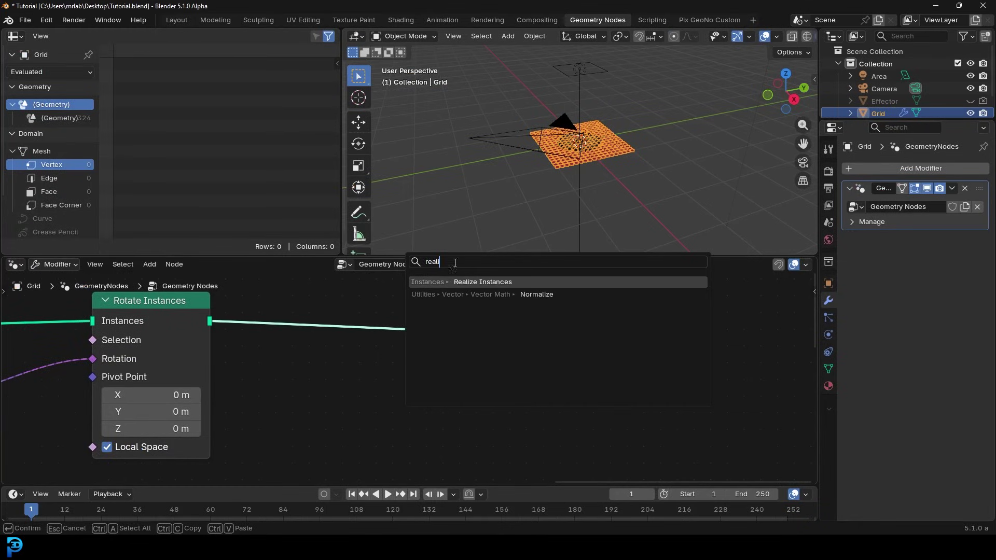
pyautogui.press('Return')
pyautogui.click(277, 303)
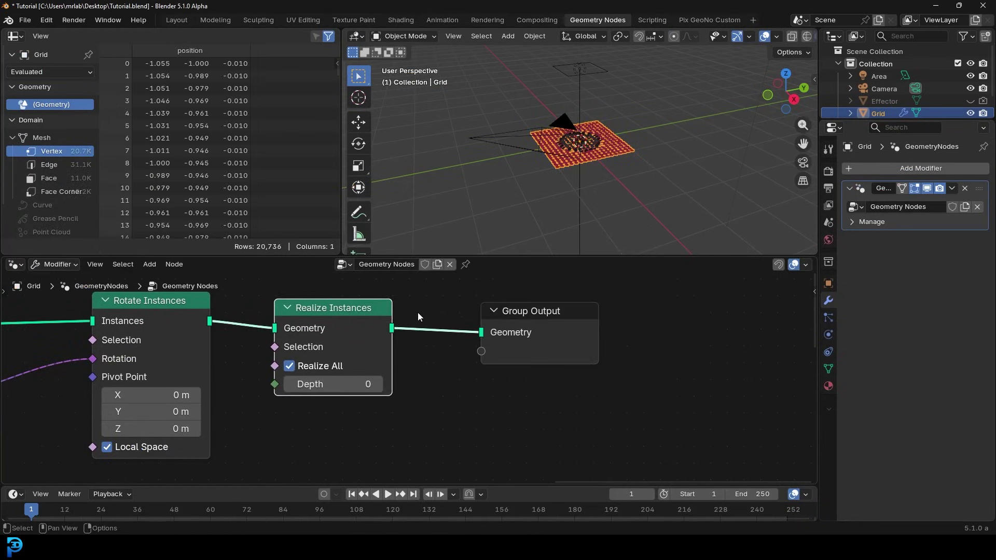
# Step: Insert a Set Shade Smooth node between Realize Instances and Group Output, and apply Shade Auto Smooth to the grid
pyautogui.hotkey('shift', 'a')
pyautogui.click(394, 257)
pyautogui.write('set sha')
pyautogui.press('Return')
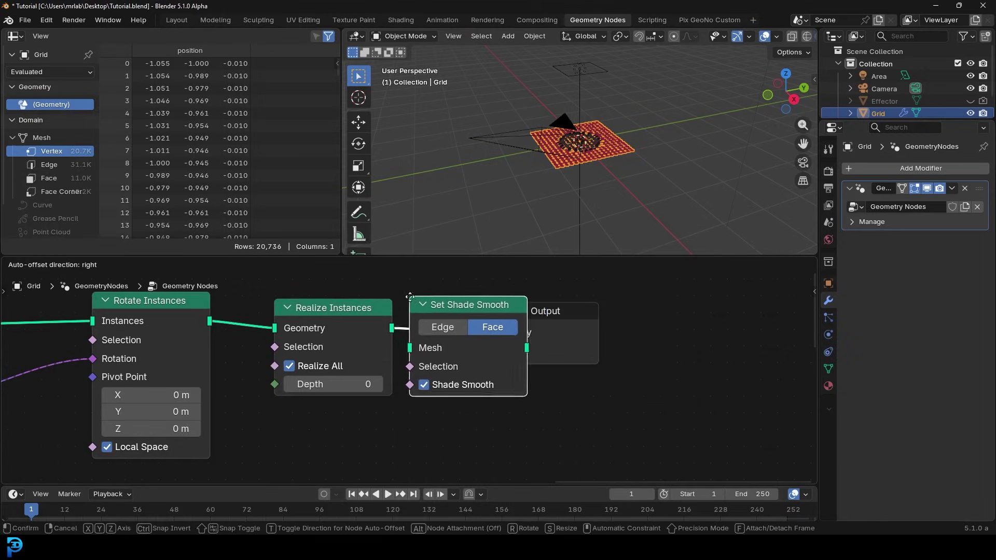
pyautogui.click(512, 325)
pyautogui.scroll(2, 512, 326)
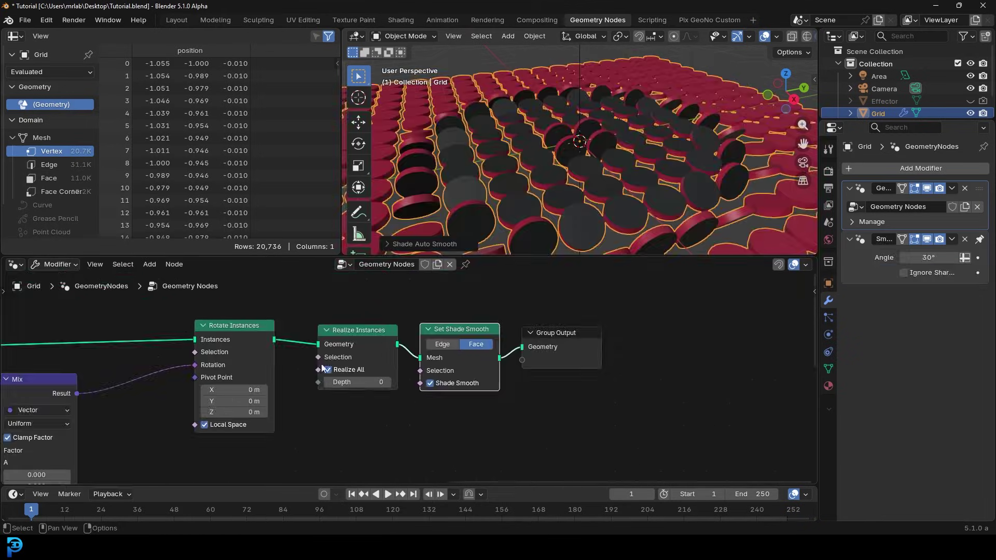
pyautogui.scroll(1, 352, 351)
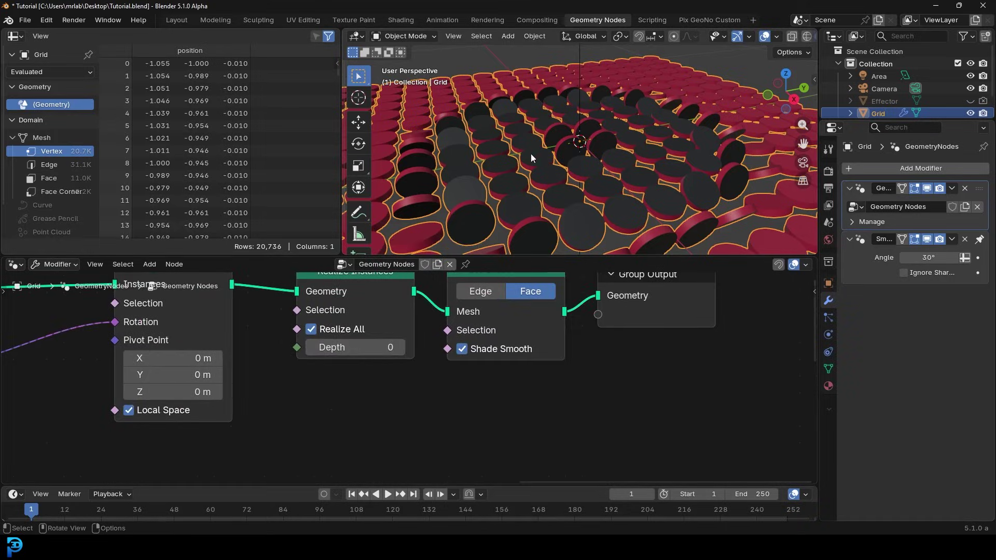
# Step: Show the scene through the camera with rendered shading in the Shading workspace
pyautogui.click(399, 20)
pyautogui.press('KP_0')
pyautogui.press('z')
pyautogui.click(527, 121)
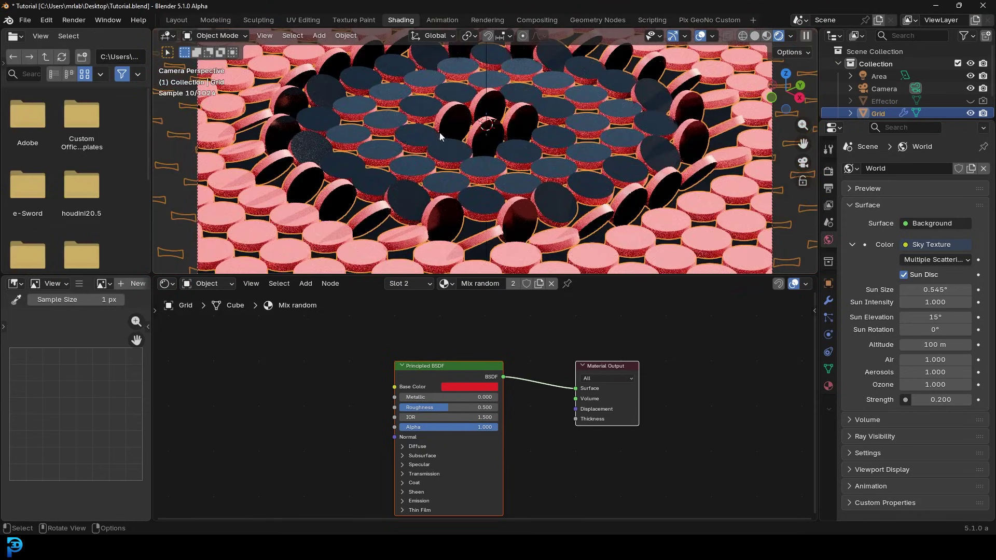
# Step: Add a Geometry node with the Random Per Island output to the grid's Mix random material
pyautogui.moveTo(317, 368); pyautogui.dragTo(367, 353, button='middle')
pyautogui.scroll(1, 369, 363)
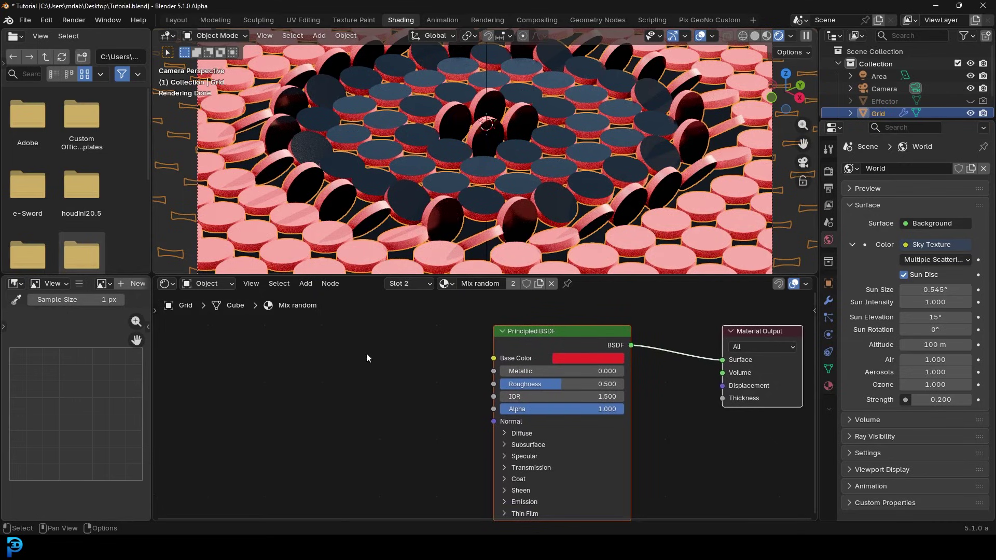
pyautogui.hotkey('shift', 'a')
pyautogui.click(369, 358)
pyautogui.write('mes')
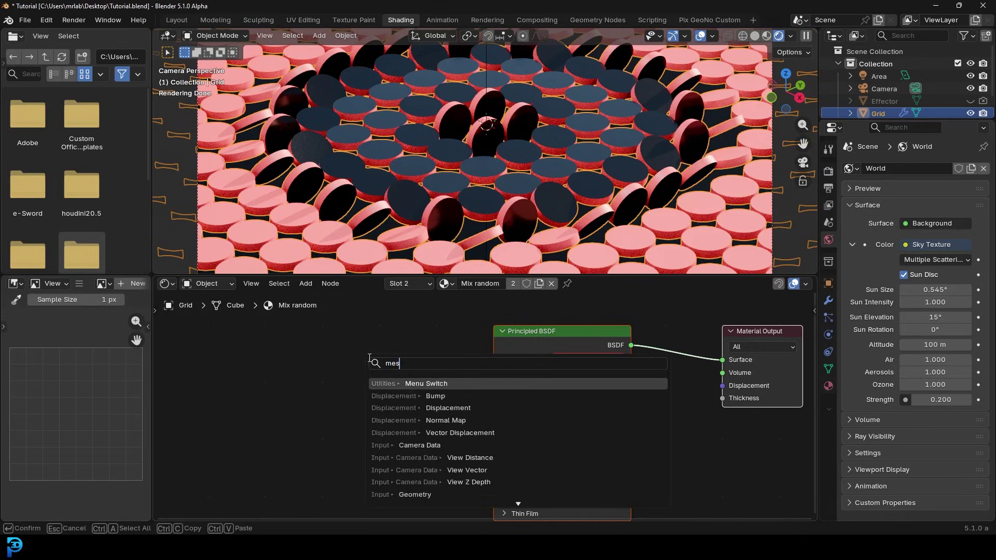
pyautogui.write('h isl')
pyautogui.hotkey('ctrl', 'a')
pyautogui.press('BackSpace')
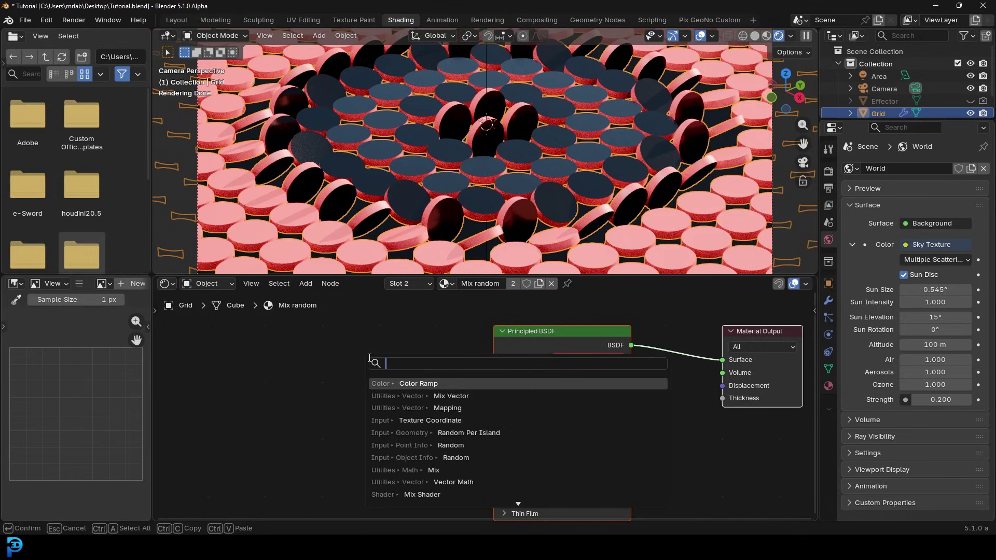
pyautogui.write('gem')
pyautogui.press('BackSpace')
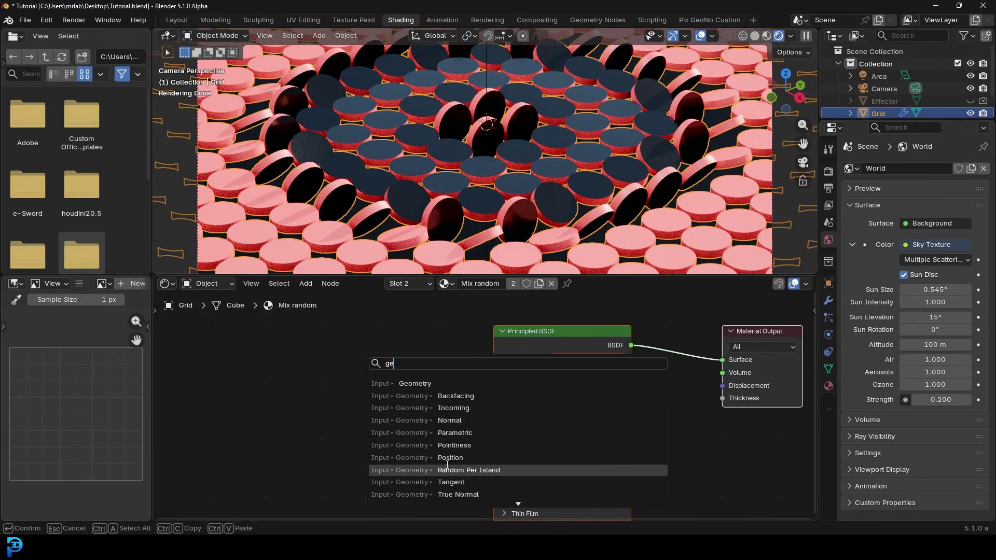
pyautogui.click(484, 472)
pyautogui.click(330, 374)
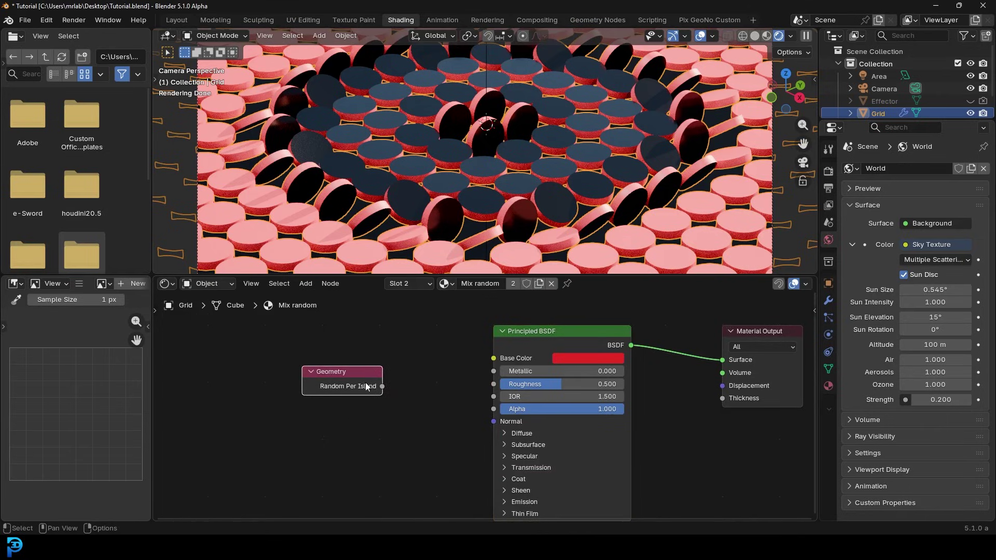
# Step: Connect Random Per Island to the Principled BSDF's Base Color and insert a Color Ramp between them
pyautogui.moveTo(381, 386); pyautogui.dragTo(503, 360)
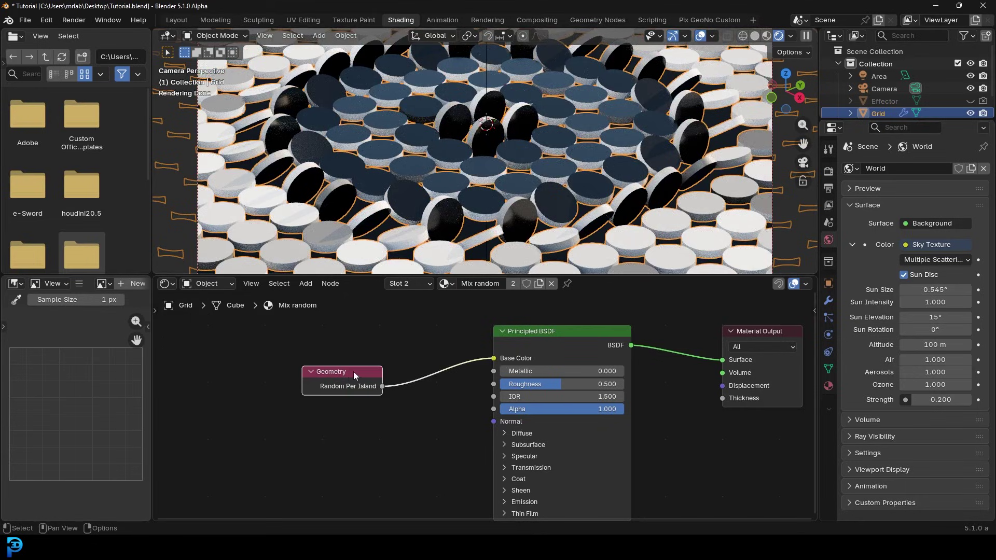
pyautogui.moveTo(341, 380); pyautogui.dragTo(298, 380)
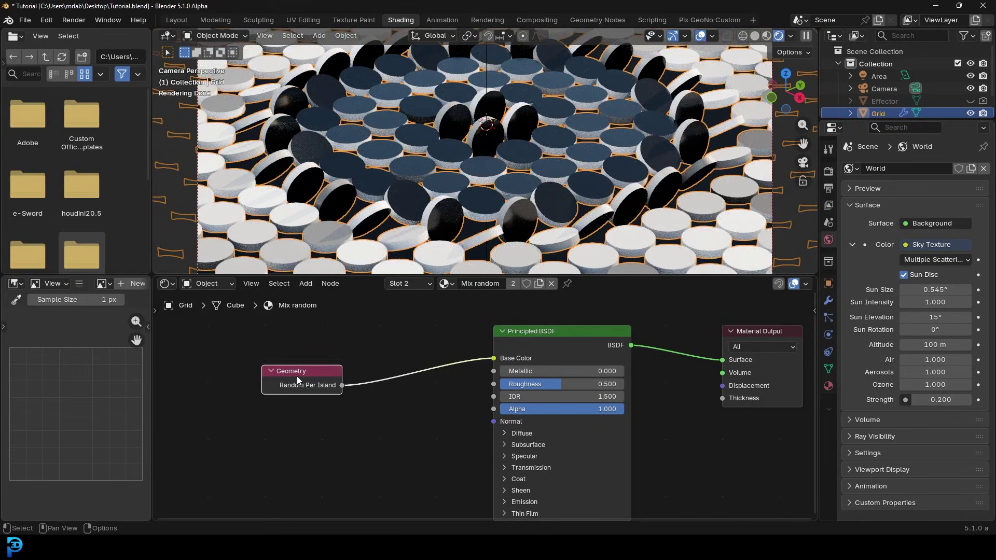
pyautogui.moveTo(298, 380); pyautogui.dragTo(266, 373)
pyautogui.hotkey('shift', 'a')
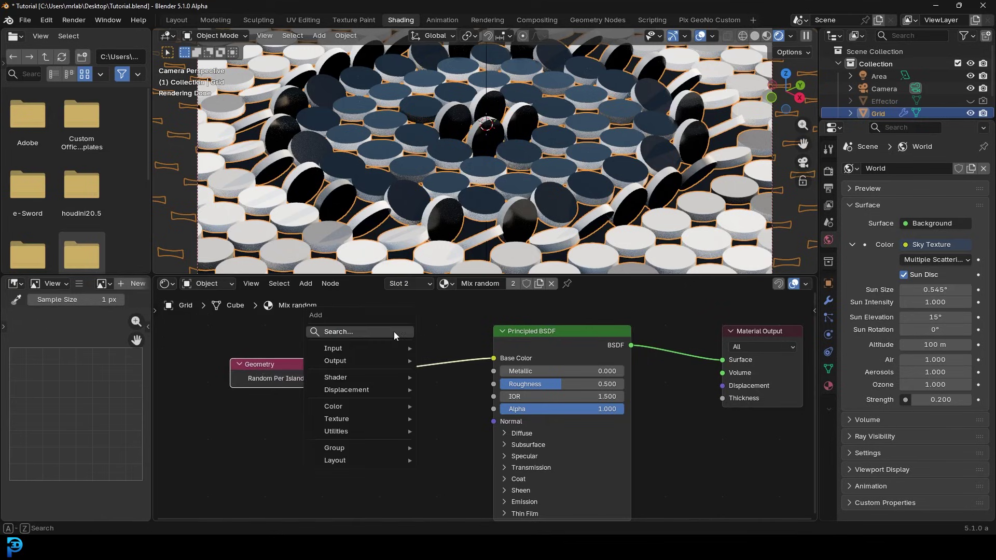
pyautogui.write('ramp')
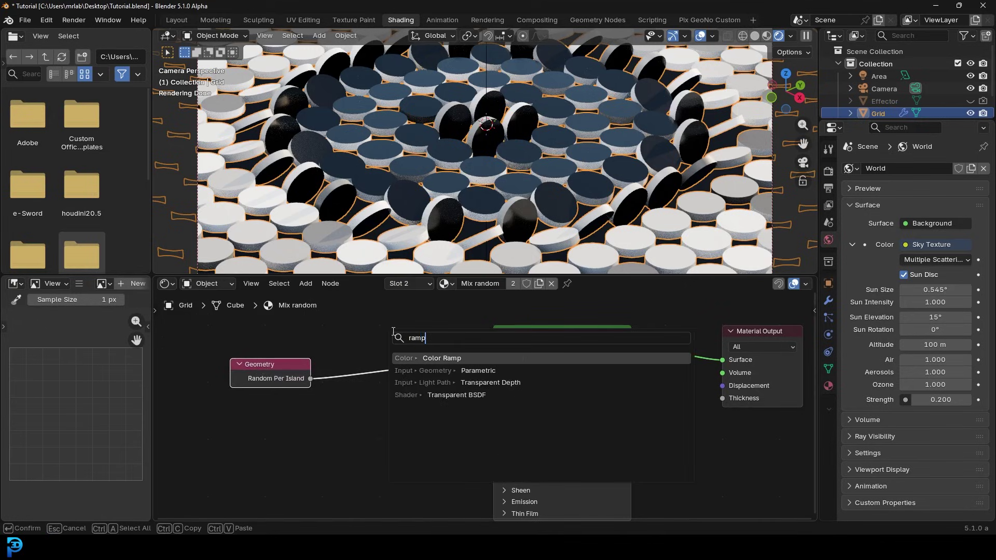
pyautogui.click(463, 358)
pyautogui.click(332, 451)
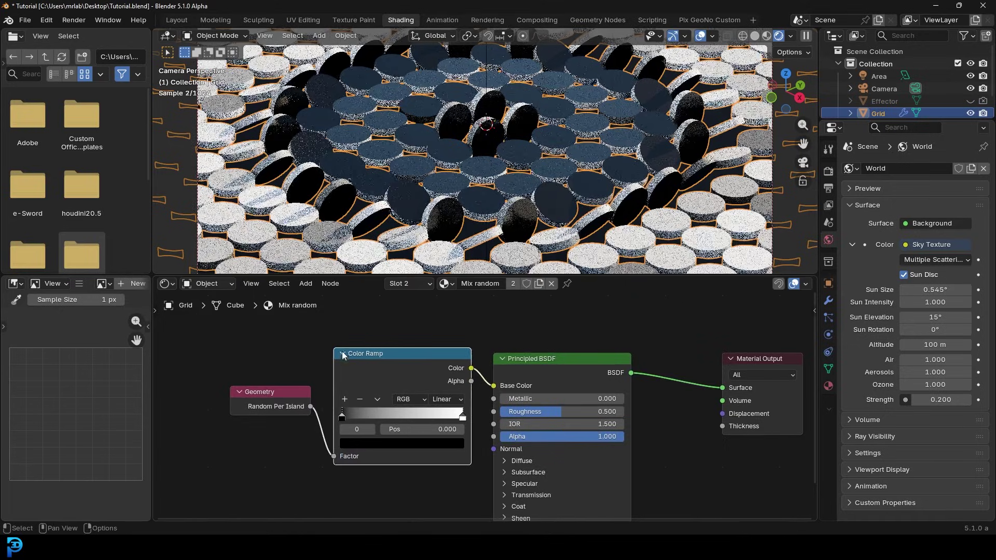
# Step: Move the Color Ramp's black stop to about 0.443 and white stop to about 0.649, and color the first stop red #FF1417
pyautogui.moveTo(342, 417); pyautogui.dragTo(379, 418)
pyautogui.moveTo(463, 418); pyautogui.dragTo(395, 418)
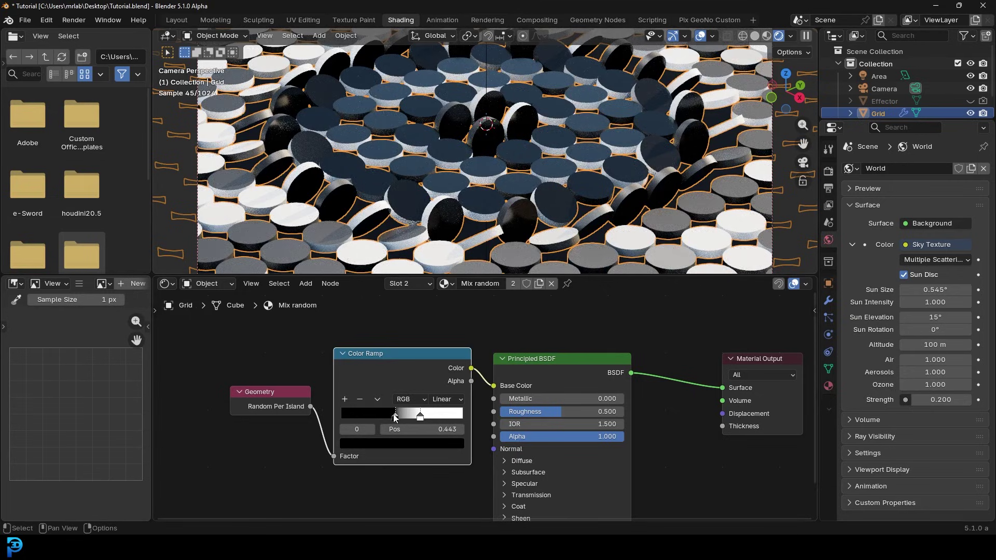
pyautogui.click(394, 444)
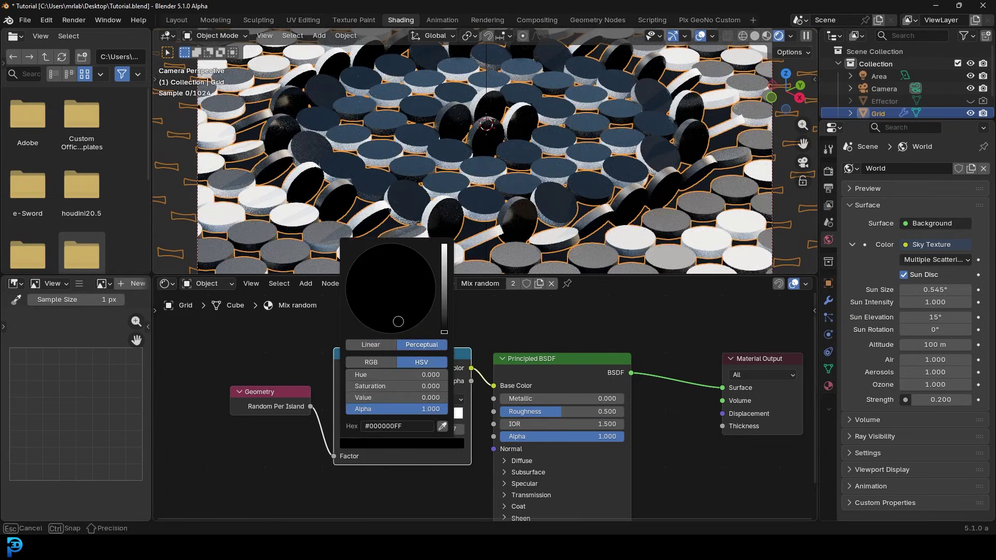
pyautogui.moveTo(390, 306); pyautogui.dragTo(390, 330)
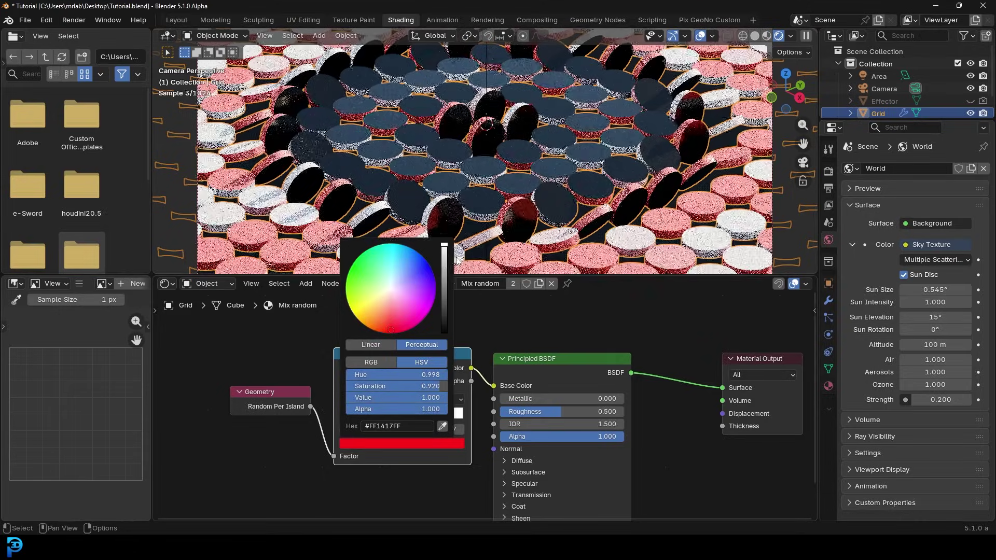
# Step: Change the Color Ramp's white stop to a dark red
pyautogui.click(420, 416)
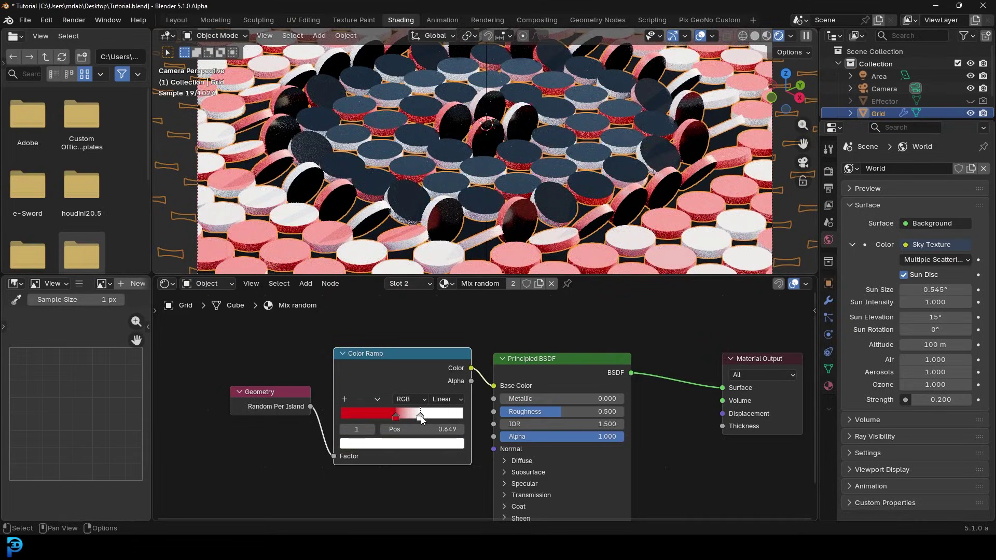
pyautogui.click(399, 443)
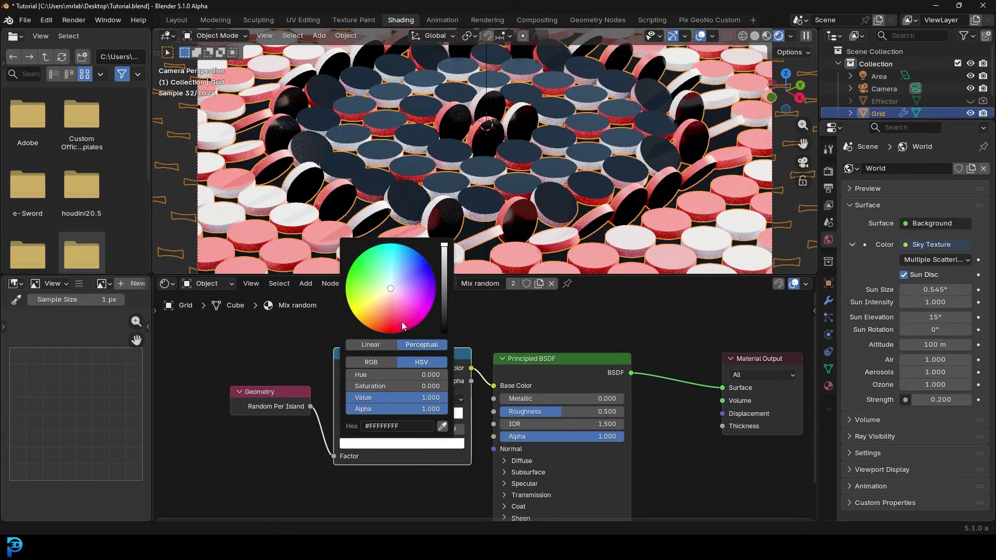
pyautogui.click(403, 325)
pyautogui.moveTo(443, 245); pyautogui.dragTo(444, 283)
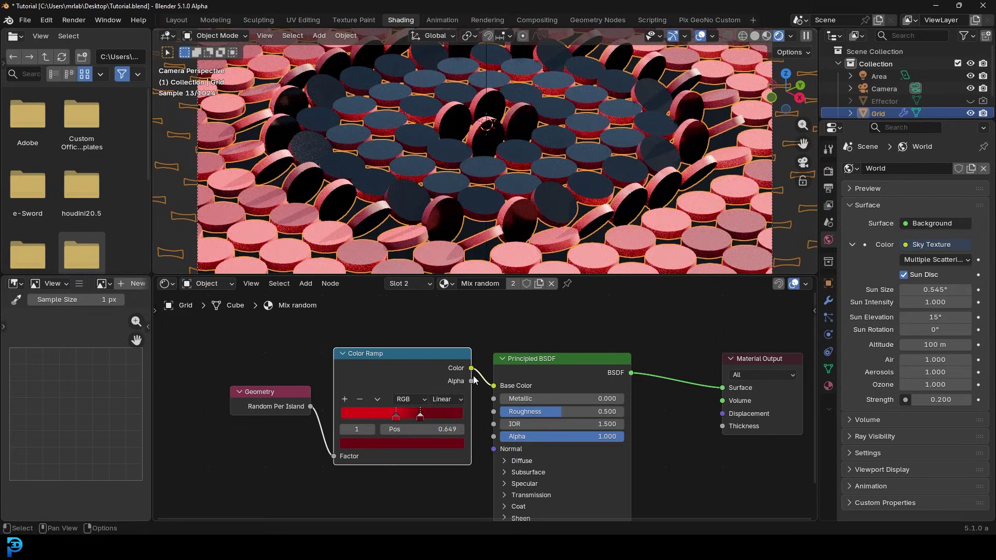
# Step: Add a third Color Ramp stop at about 0.884 and color it orange
pyautogui.click(345, 400)
pyautogui.moveTo(424, 415); pyautogui.dragTo(456, 418)
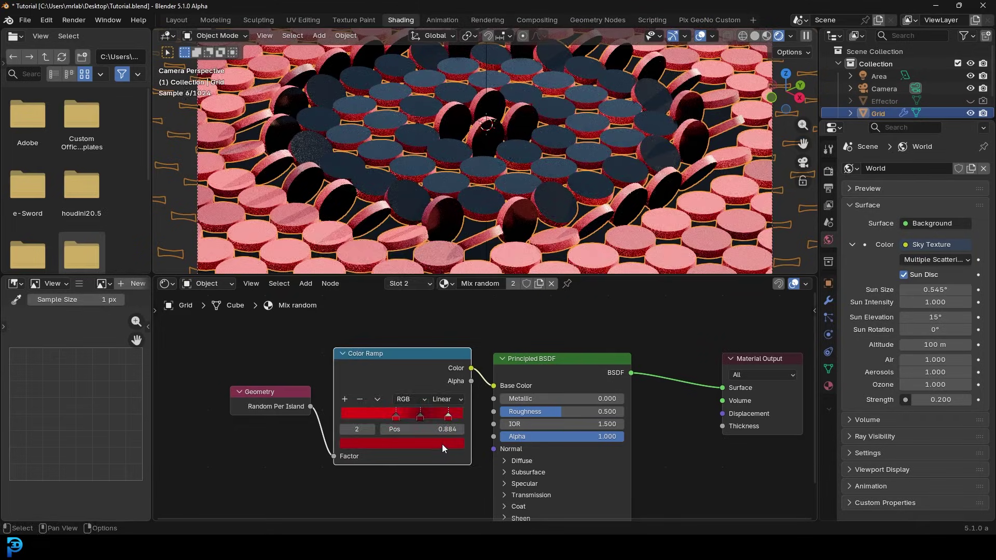
pyautogui.click(442, 444)
pyautogui.moveTo(387, 319); pyautogui.dragTo(381, 324)
# Step: Set the Color Ramp interpolation to Constant and redistribute its three stops, with the orange one at about 0.853
pyautogui.click(446, 404)
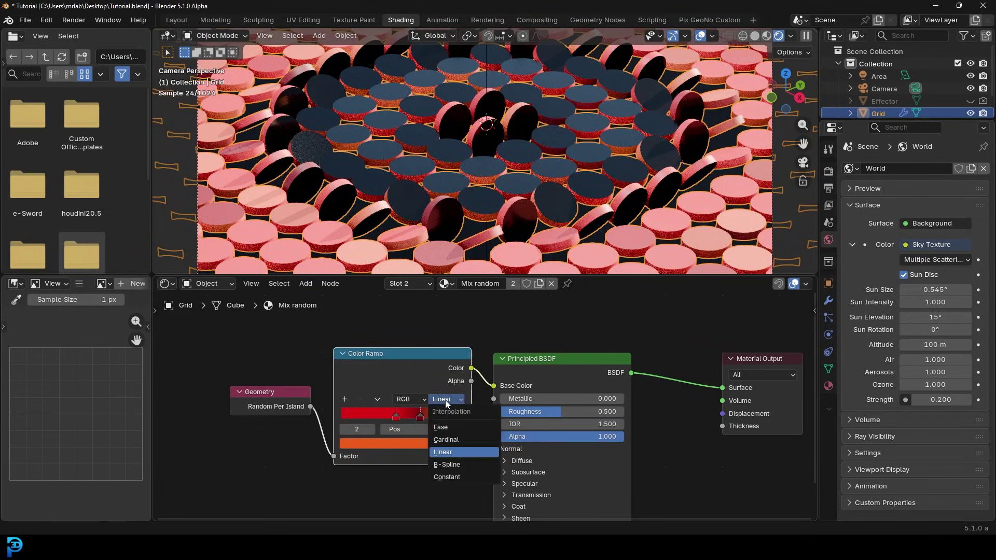
pyautogui.click(445, 473)
pyautogui.moveTo(395, 415); pyautogui.dragTo(444, 416)
pyautogui.scroll(-5, 506, 139)
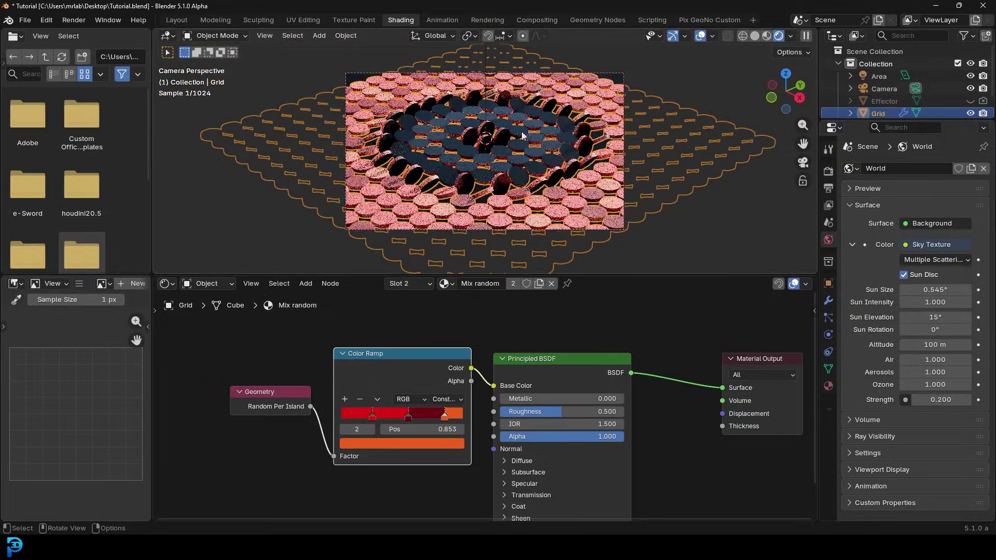
# Step: Rotate the area light so that it shines diagonally across the grid
pyautogui.click(485, 55)
pyautogui.moveTo(485, 55); pyautogui.dragTo(516, 114, button='middle')
pyautogui.press('r')
pyautogui.click(570, 98)
pyautogui.press('r')
pyautogui.click(642, 83)
# Step: Set the area light's power to 40
pyautogui.click(828, 333)
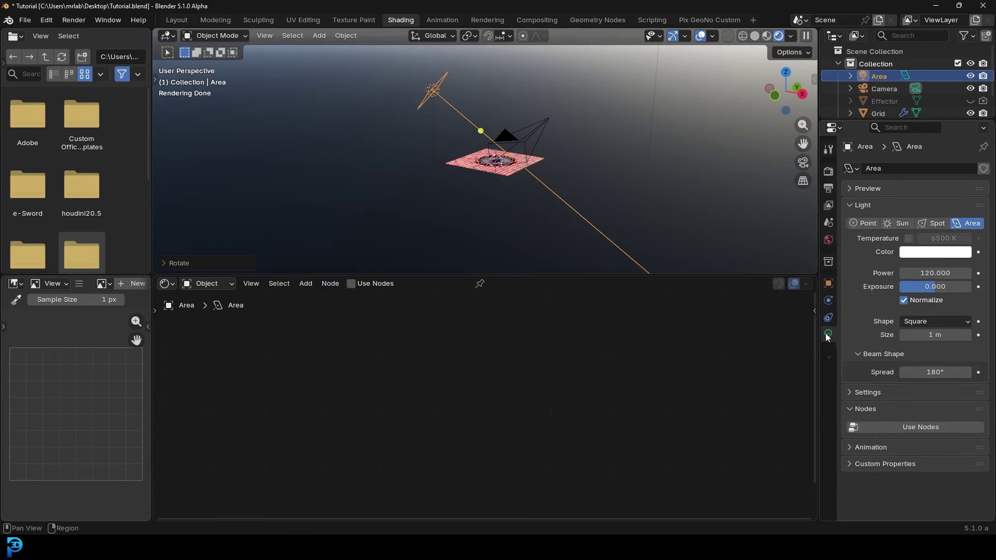
pyautogui.click(937, 273)
pyautogui.write('40')
pyautogui.press('Return')
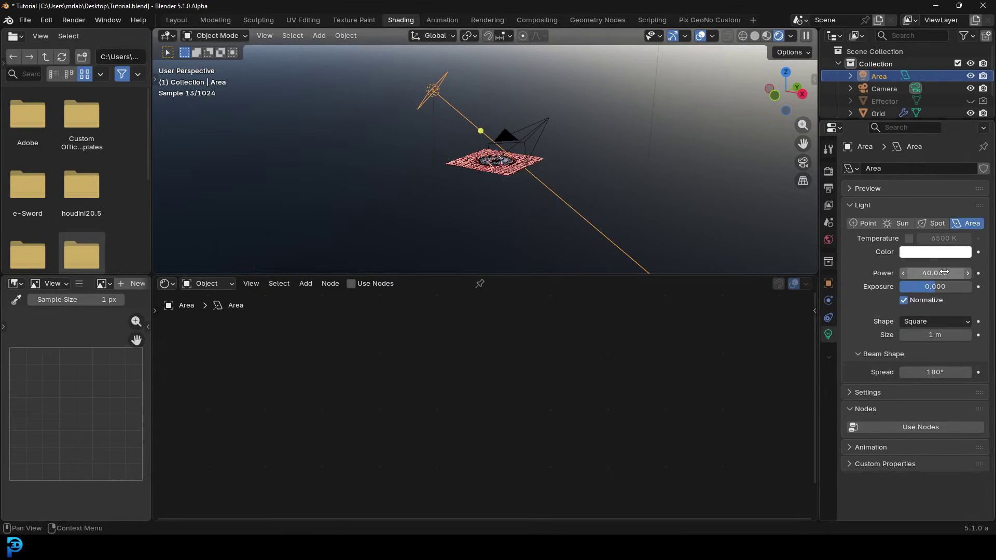
# Step: Return to the camera view and set the world background strength to 0.1
pyautogui.press('KP_0')
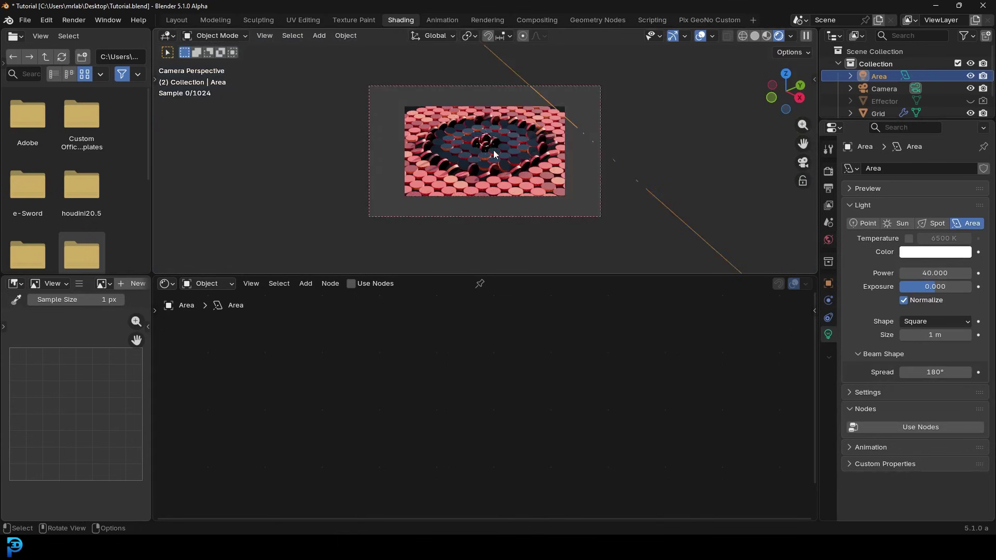
pyautogui.scroll(2, 503, 149)
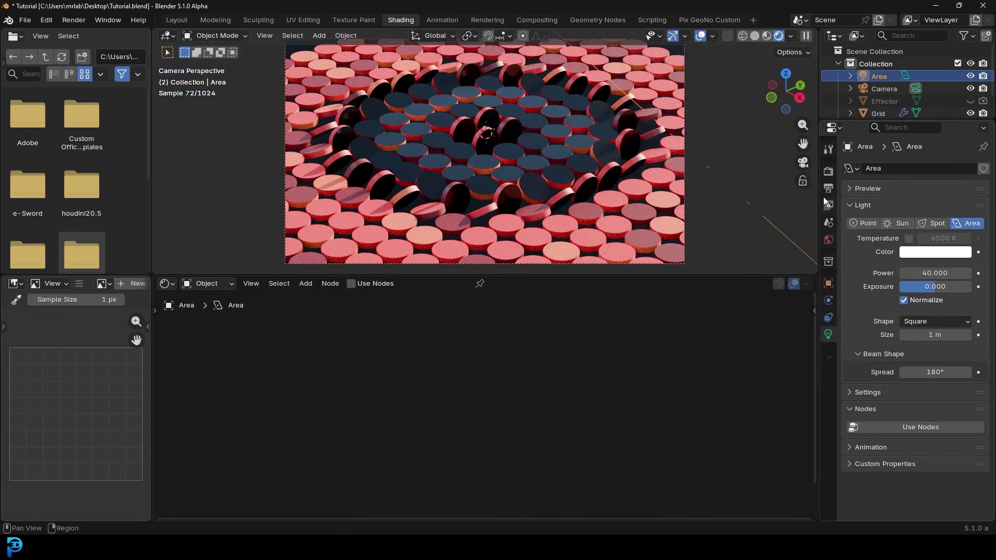
pyautogui.click(828, 239)
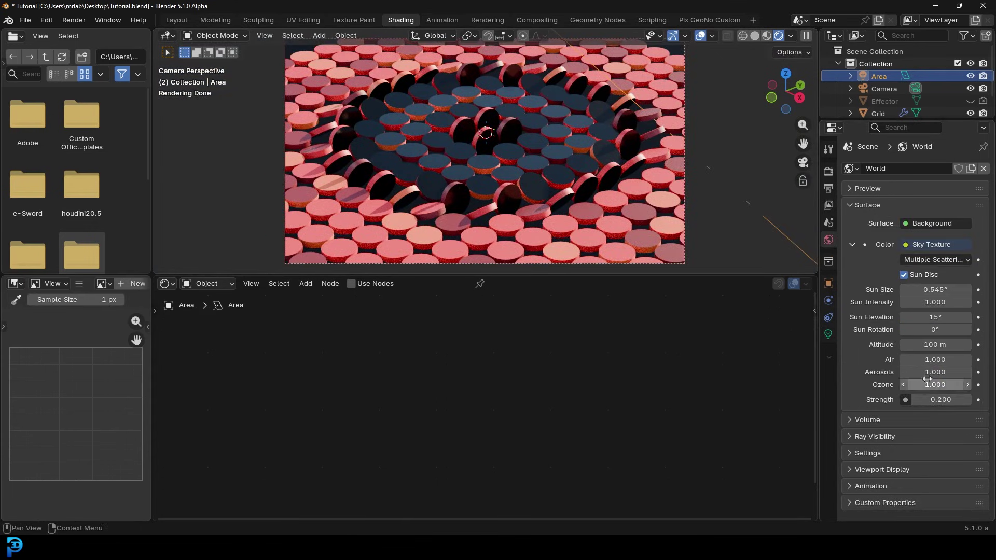
pyautogui.click(945, 399)
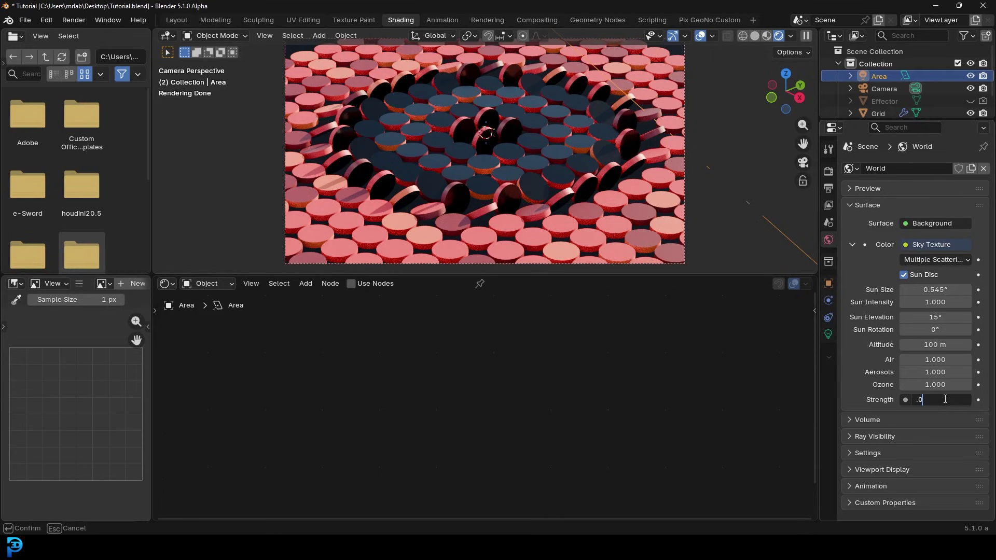
pyautogui.write('0.1')
pyautogui.press('Return')
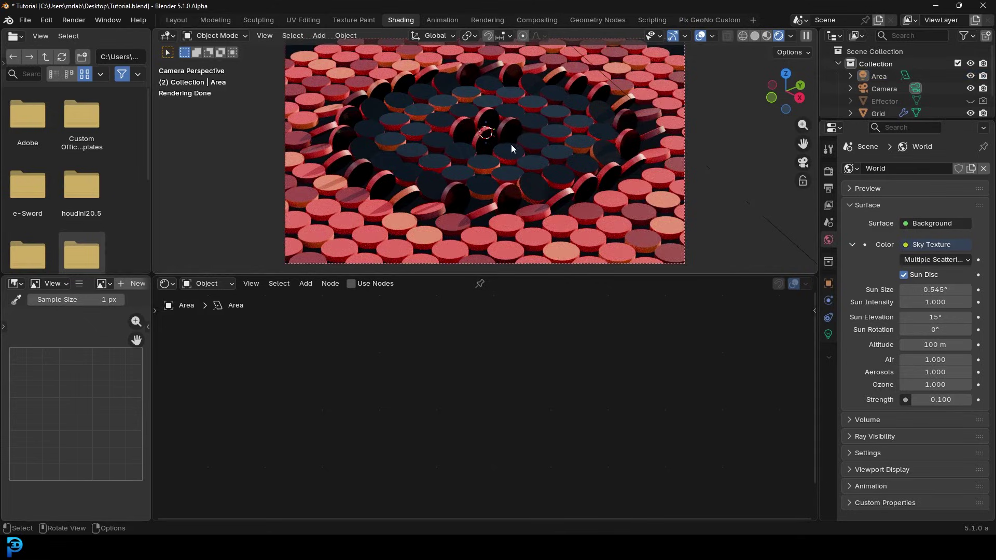
# Step: Add a mesh plane at the tile grid's centre and scale it up until it extends well beyond the grid on all sides
pyautogui.click(585, 151)
pyautogui.press('z')
pyautogui.click(669, 153)
pyautogui.moveTo(669, 152); pyautogui.dragTo(486, 152, button='middle')
pyautogui.hotkey('shift', 'a')
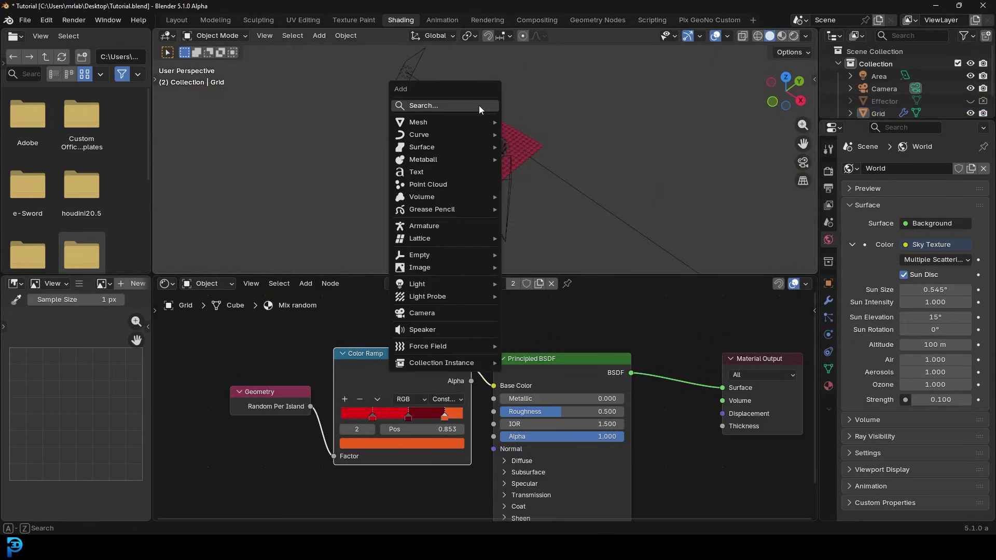
pyautogui.moveTo(450, 121)
pyautogui.click(575, 123)
pyautogui.scroll(-3, 529, 161)
pyautogui.press('s')
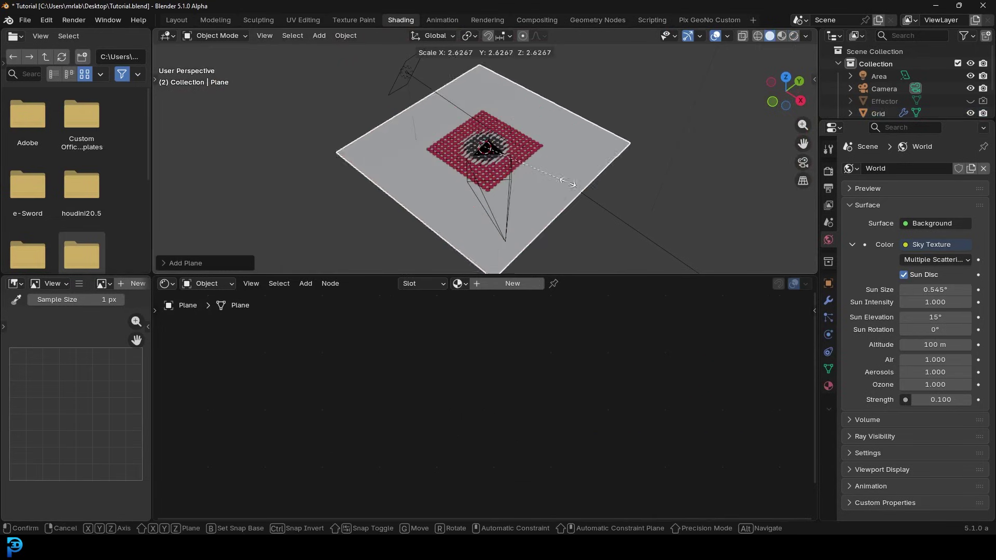
pyautogui.click(635, 205)
# Step: Lower the plane along Z beneath the tiles and preview the scene from the camera with rendered shading
pyautogui.press('g')
pyautogui.press('z')
pyautogui.click(628, 239)
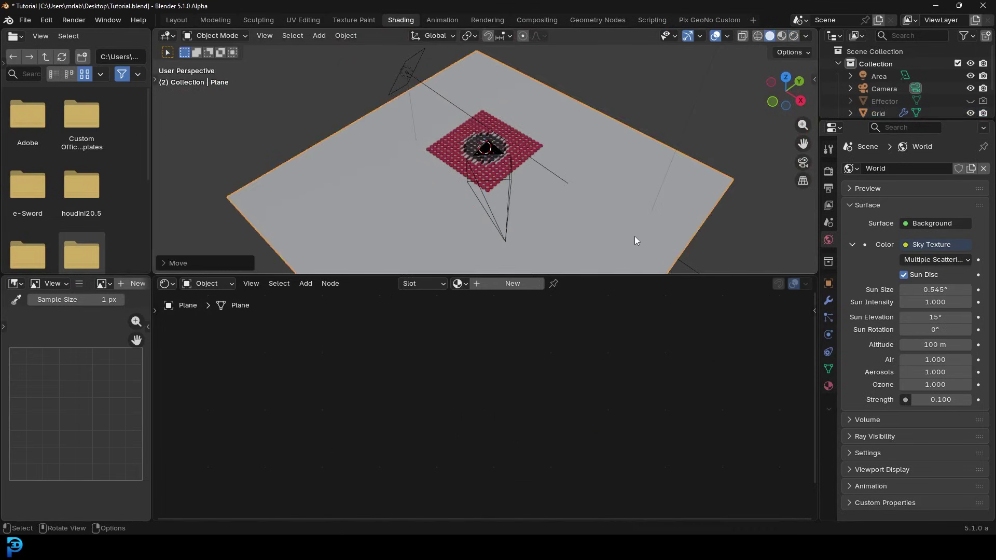
pyautogui.press('KP_0')
pyautogui.press('z')
pyautogui.click(545, 95)
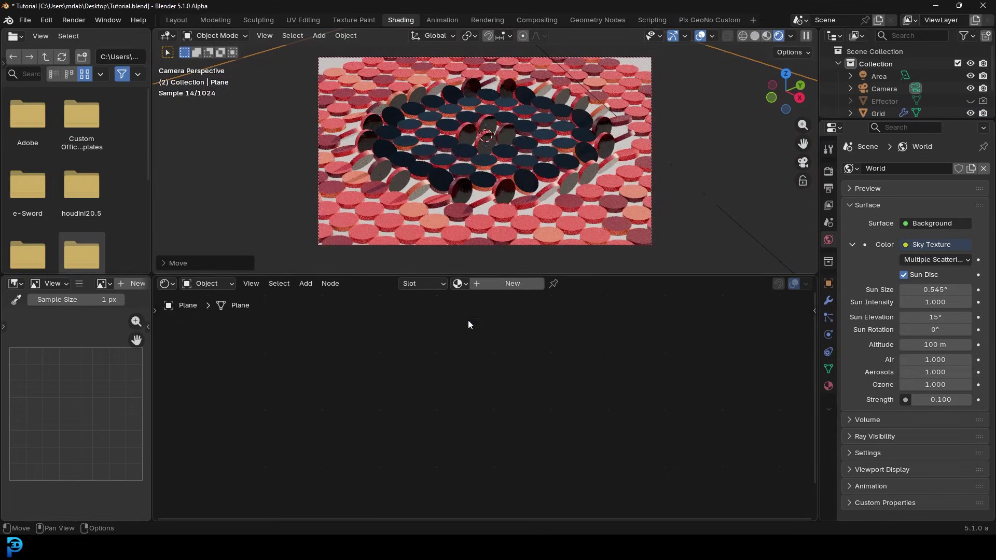
# Step: Give the plane a new material with a very dark red base color
pyautogui.click(501, 284)
pyautogui.click(487, 382)
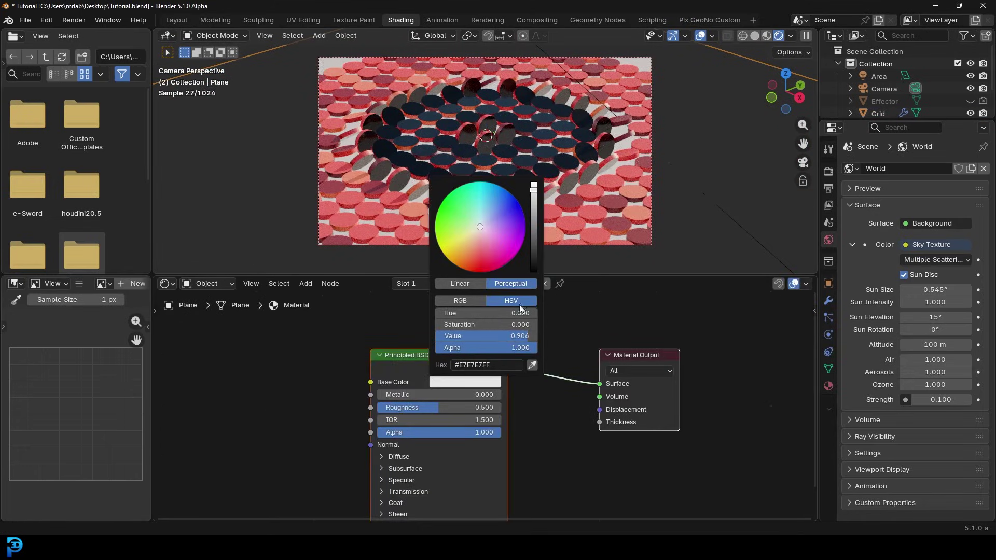
pyautogui.click(533, 251)
pyautogui.moveTo(465, 260); pyautogui.dragTo(485, 265)
pyautogui.scroll(1, 615, 142)
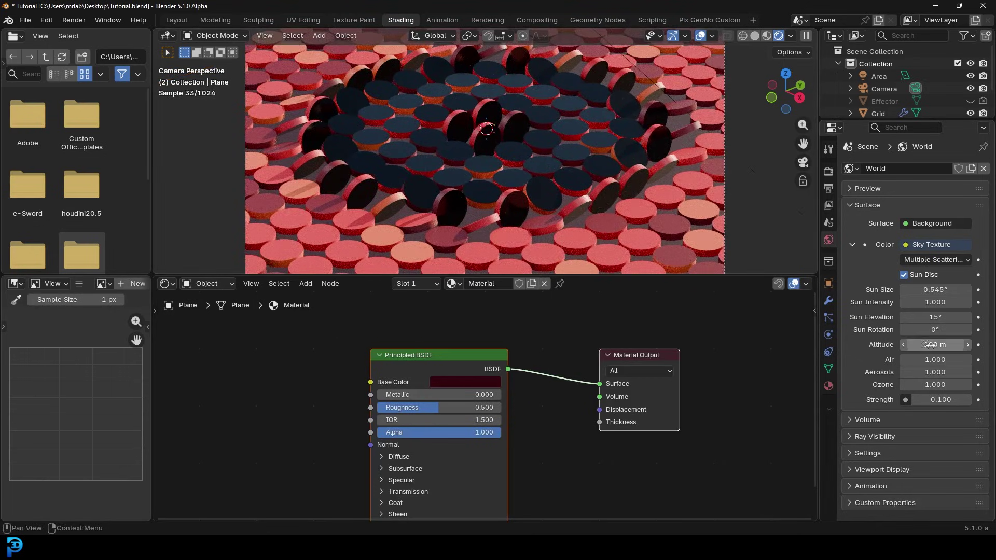
# Step: Set the world sky texture's sun rotation to -13.7°
pyautogui.moveTo(935, 329)
pyautogui.mouseDown()
pyautogui.moveTo(990, 329)
pyautogui.moveTo(930, 329)
pyautogui.mouseUp()
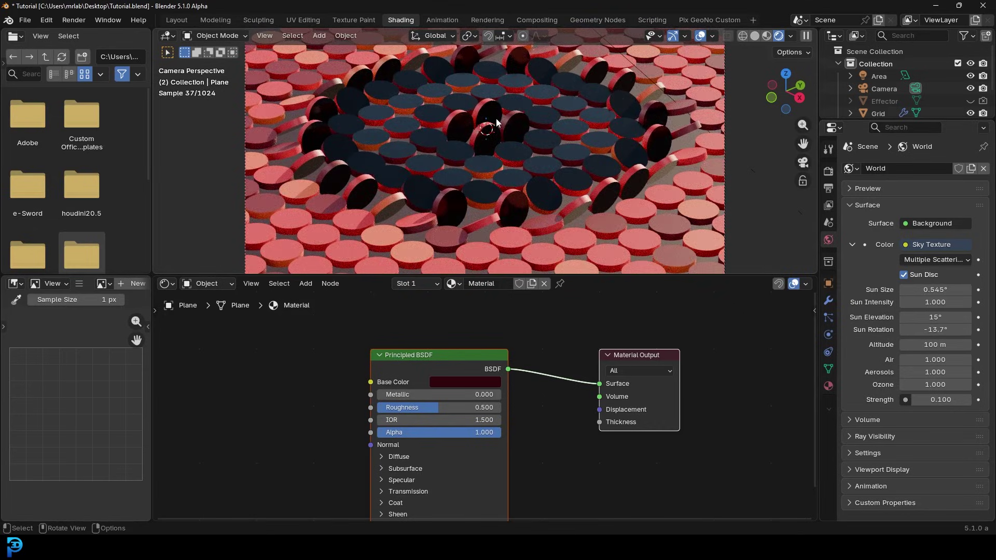
pyautogui.press('z')
pyautogui.click(559, 154)
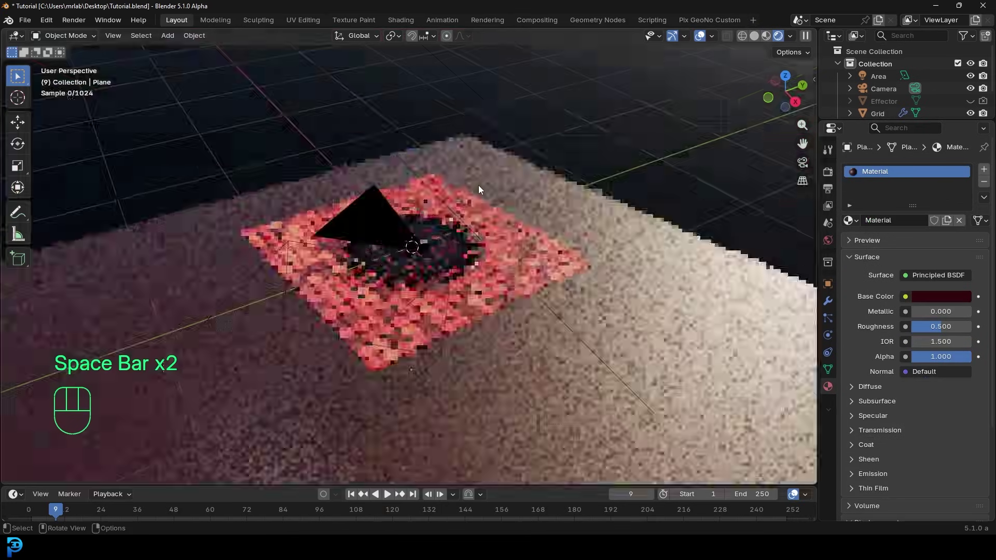
# Step: Switch to solid shading, unhide the Effector sphere and select it
pyautogui.press('z')
pyautogui.click(552, 198)
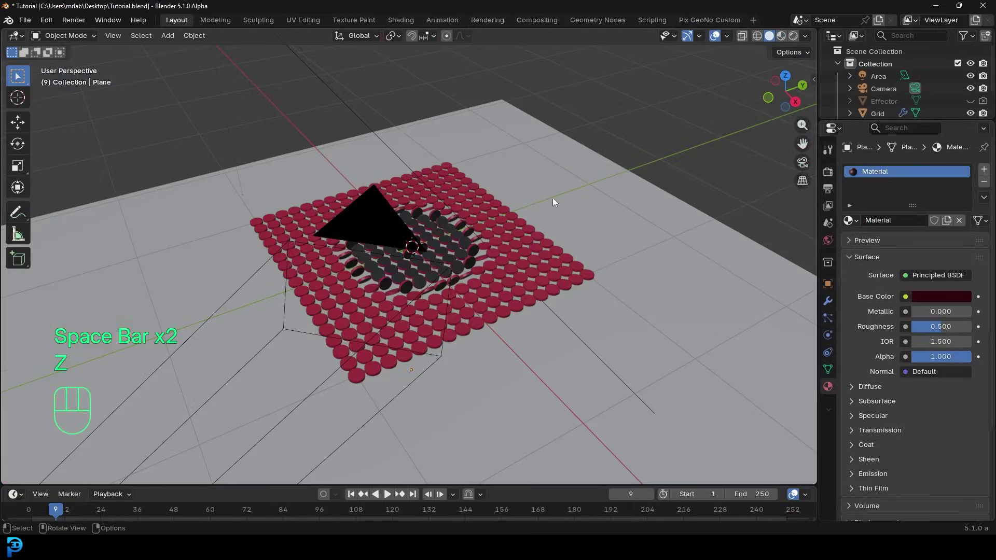
pyautogui.moveTo(553, 197); pyautogui.dragTo(482, 226, button='middle')
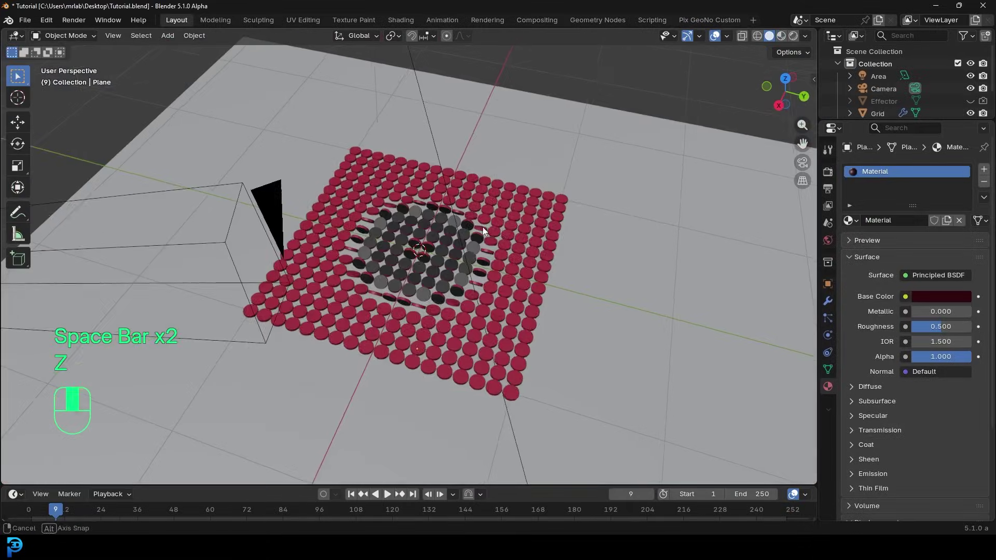
pyautogui.click(970, 100)
pyautogui.moveTo(545, 171); pyautogui.dragTo(435, 228, button='middle')
pyautogui.click(434, 228)
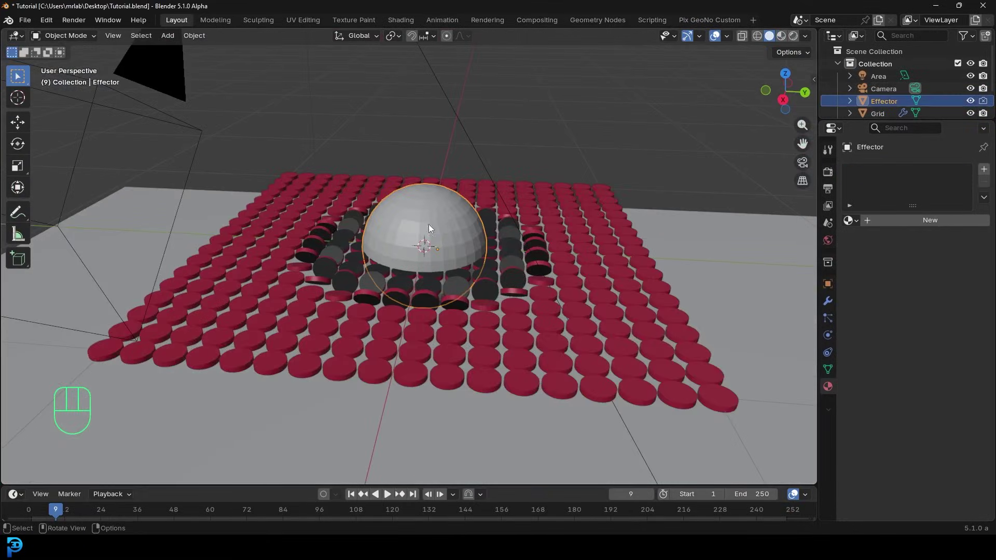
# Step: Enlarge the timeline and, at frame 1, move the Effector along positive Y past the grid's edge and keyframe it
pyautogui.moveTo(283, 486); pyautogui.dragTo(241, 411)
pyautogui.moveTo(52, 440); pyautogui.dragTo(32, 448)
pyautogui.press('g')
pyautogui.press('x')
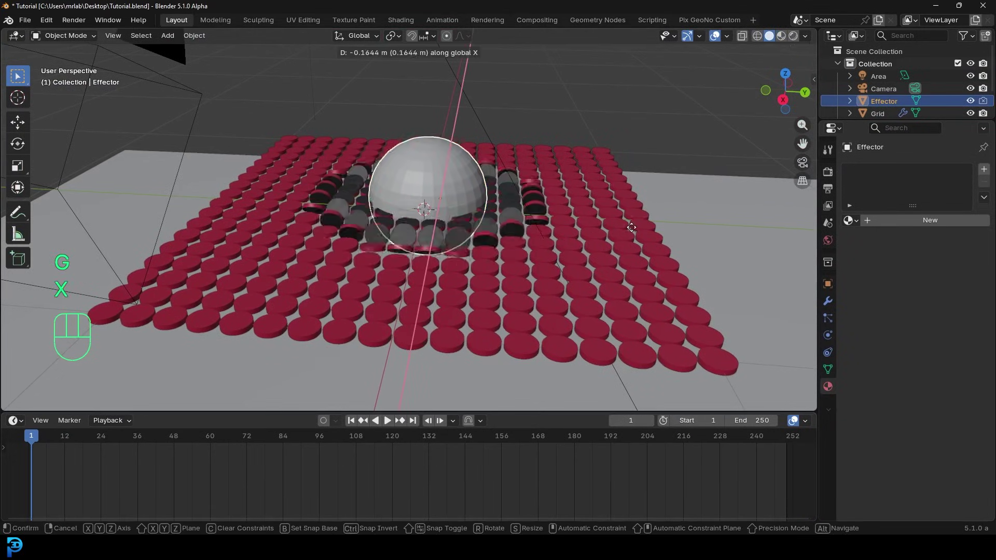
pyautogui.press('x')
pyautogui.press('y')
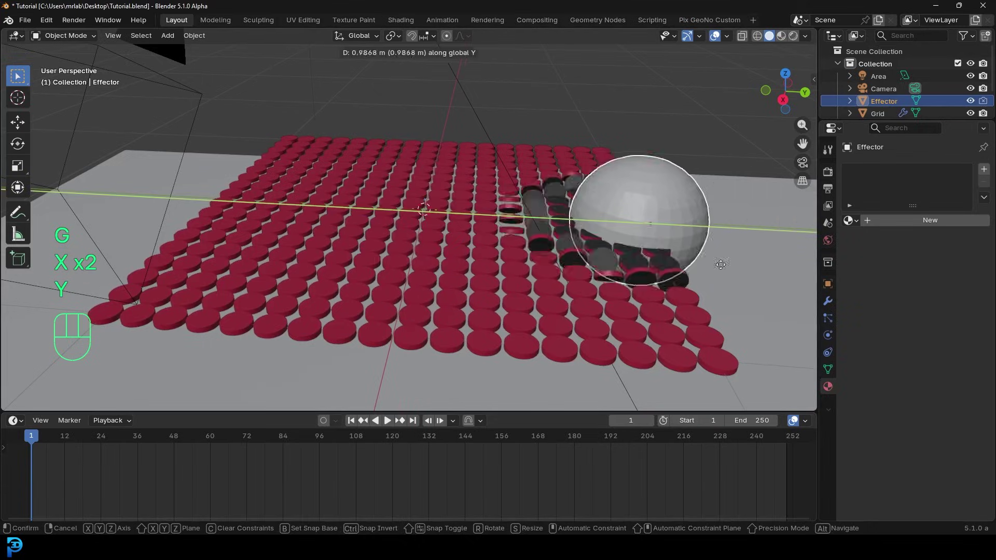
pyautogui.click(755, 268)
pyautogui.press('i')
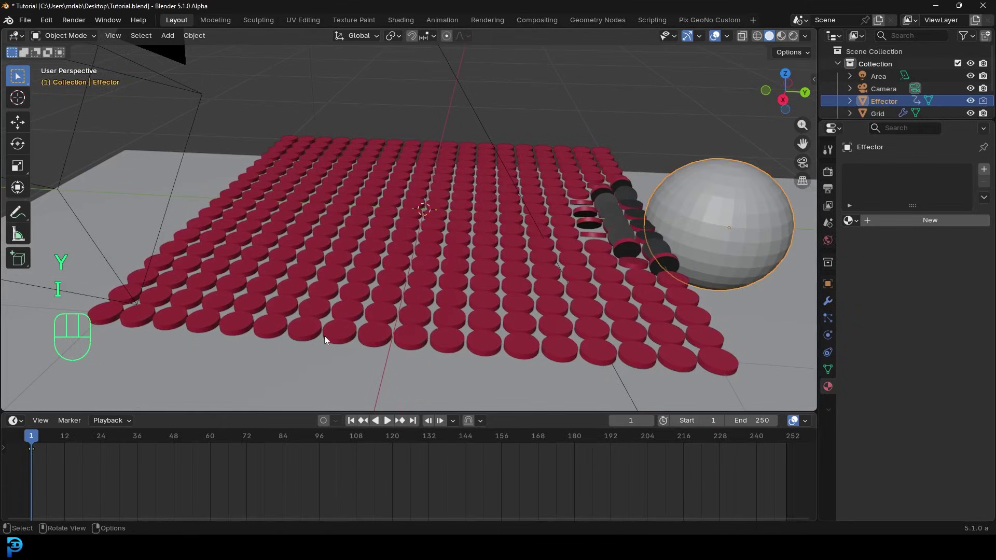
# Step: At frame 60, move the Effector about 1.6 m along negative Y across the grid and keyframe it
pyautogui.moveTo(37, 463); pyautogui.dragTo(212, 494)
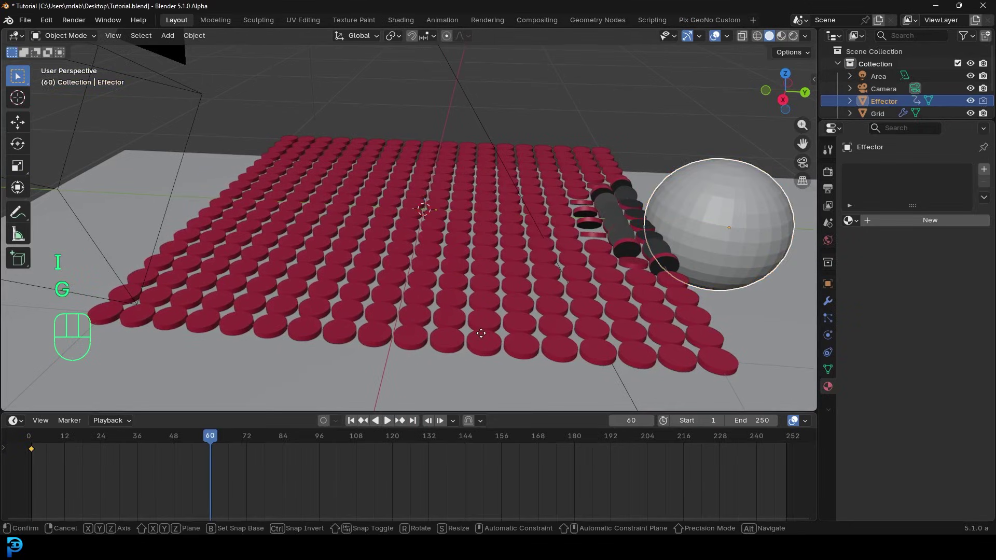
pyautogui.press('g')
pyautogui.press('x')
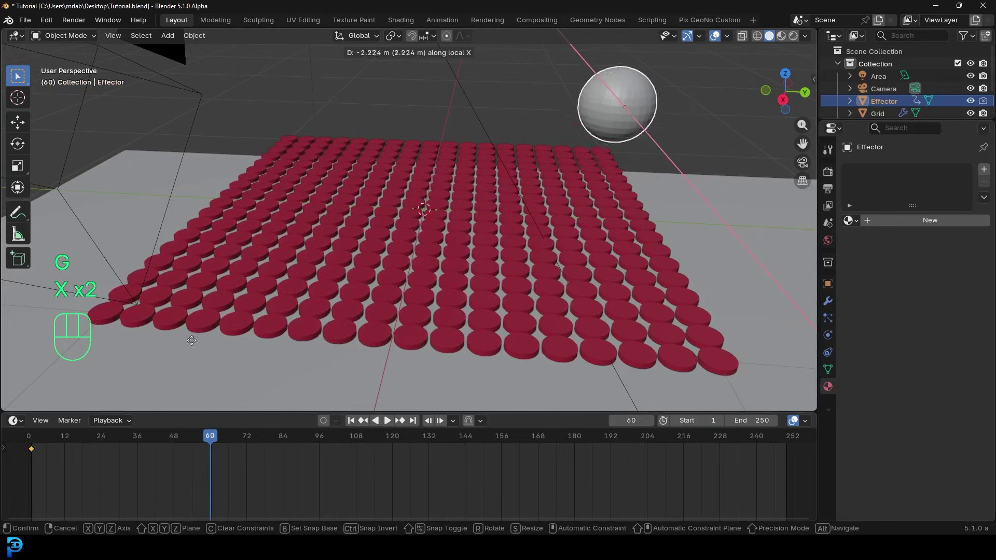
pyautogui.press('x')
pyautogui.press('y')
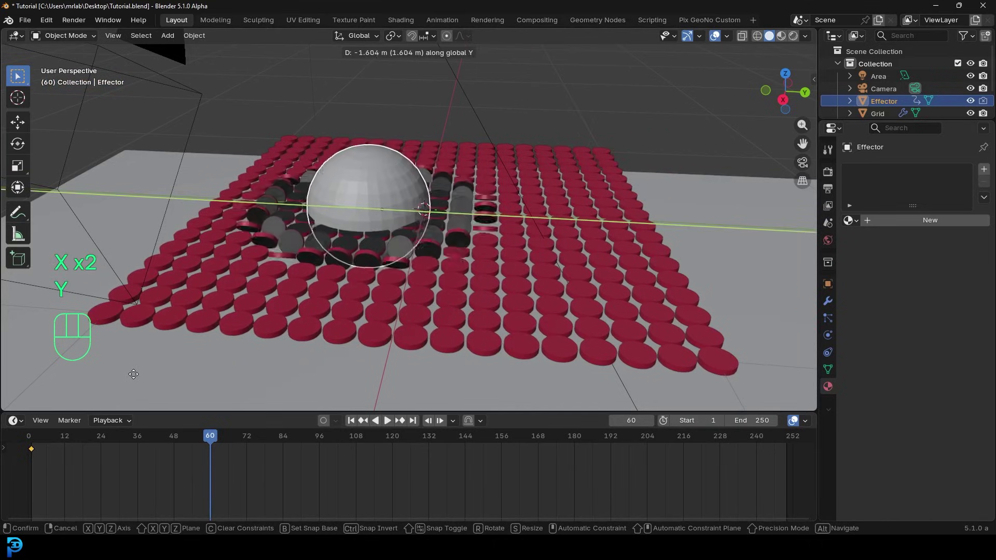
pyautogui.click(138, 372)
pyautogui.press('i')
# Step: At frame 118, move the Effector freely to the far side of the grid and insert a keyframe
pyautogui.moveTo(357, 473); pyautogui.dragTo(386, 471)
pyautogui.press('g')
pyautogui.click(591, 325)
pyautogui.press('i')
# Step: Play the Effector animation from the first frame in the camera view to check the flipping tiles
pyautogui.press('KP_0')
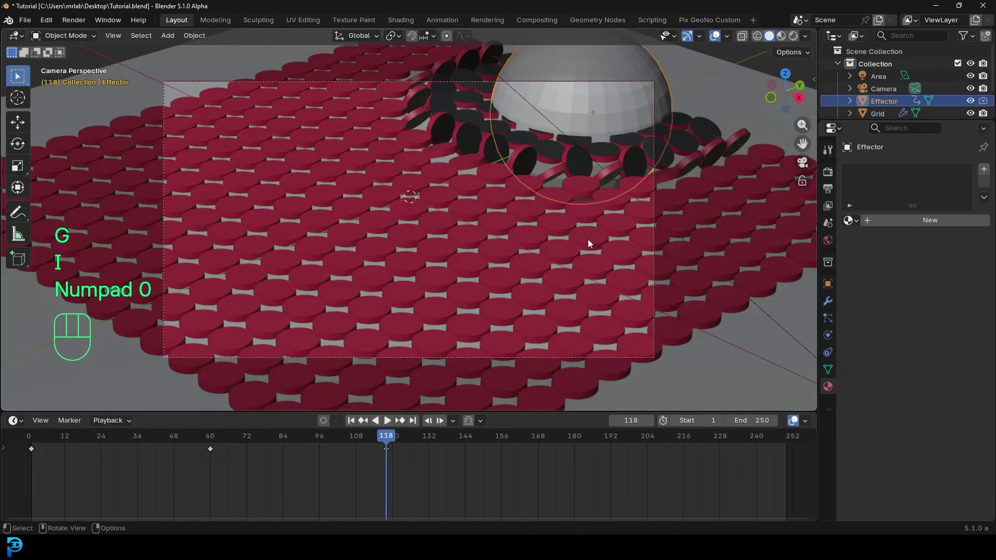
pyautogui.hotkey('shift', 'Left')
pyautogui.press('space')
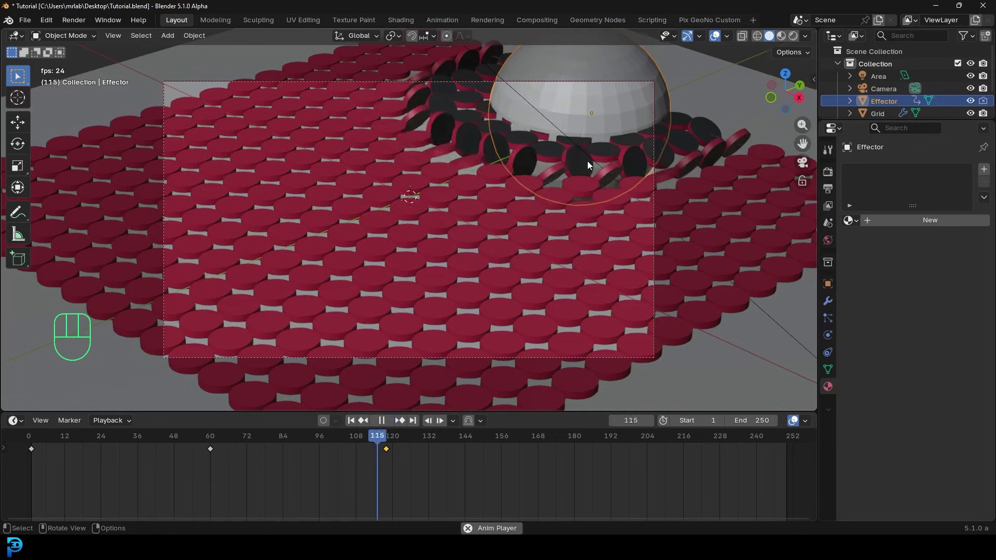
pyautogui.press('space')
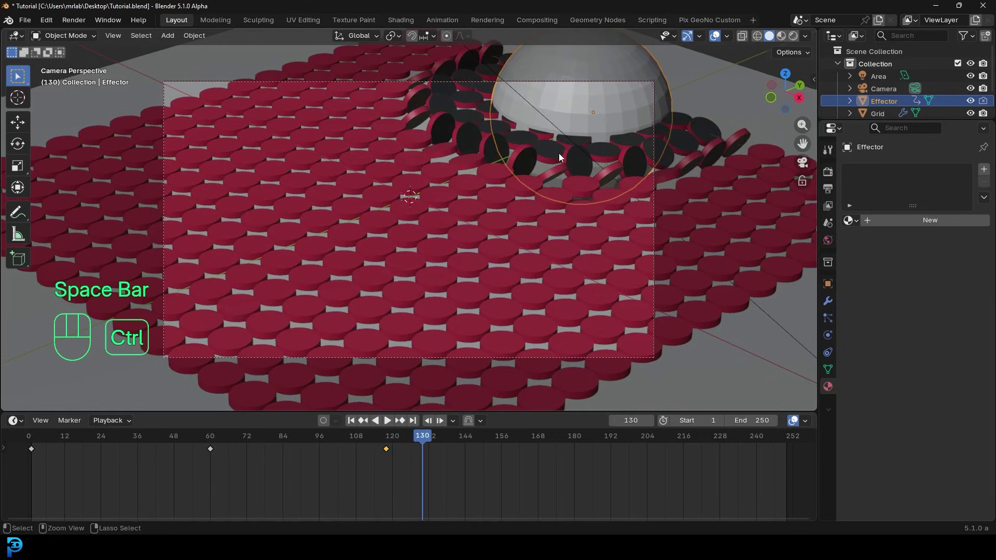
# Step: Save Tutorial.blend and close its window
pyautogui.hotkey('ctrl', 's')
pyautogui.hotkey('ctrl', 's')
pyautogui.scroll(2, 552, 165)
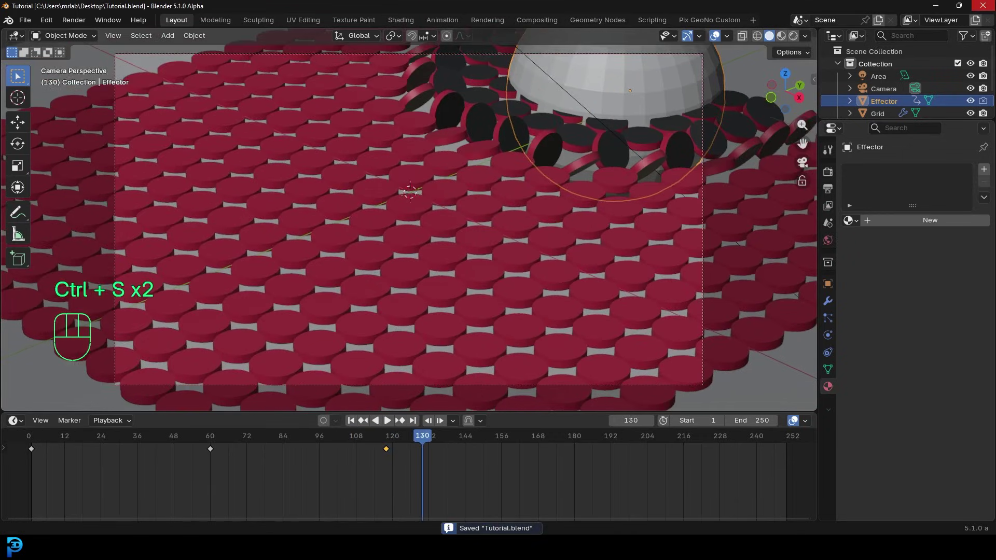
pyautogui.click(992, 8)
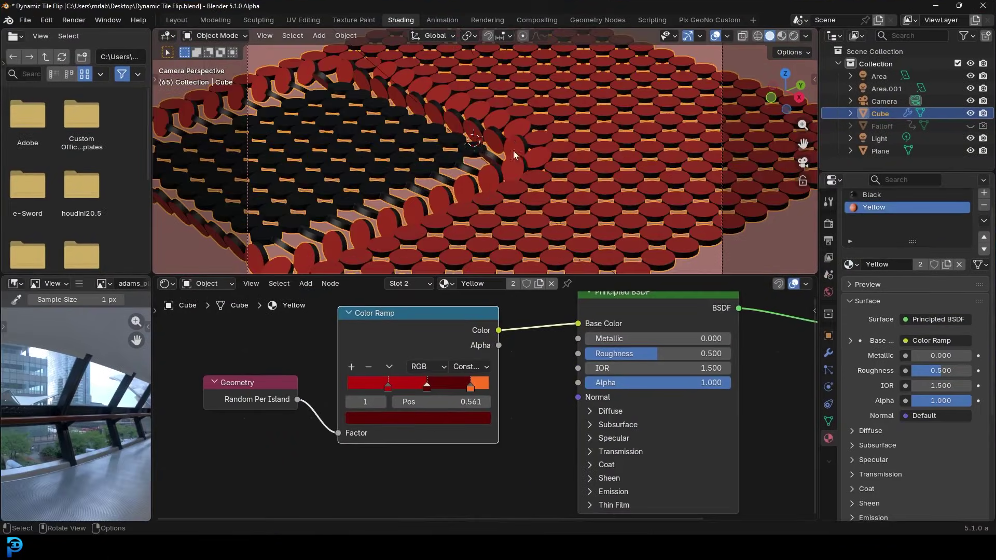
# Step: In Dynamic Tile Flip.blend, play the animation through the camera and examine the tiles in rendered shading with nothing selected
pyautogui.click(177, 20)
pyautogui.scroll(5, 421, 225)
pyautogui.press('KP_0')
pyautogui.press('space')
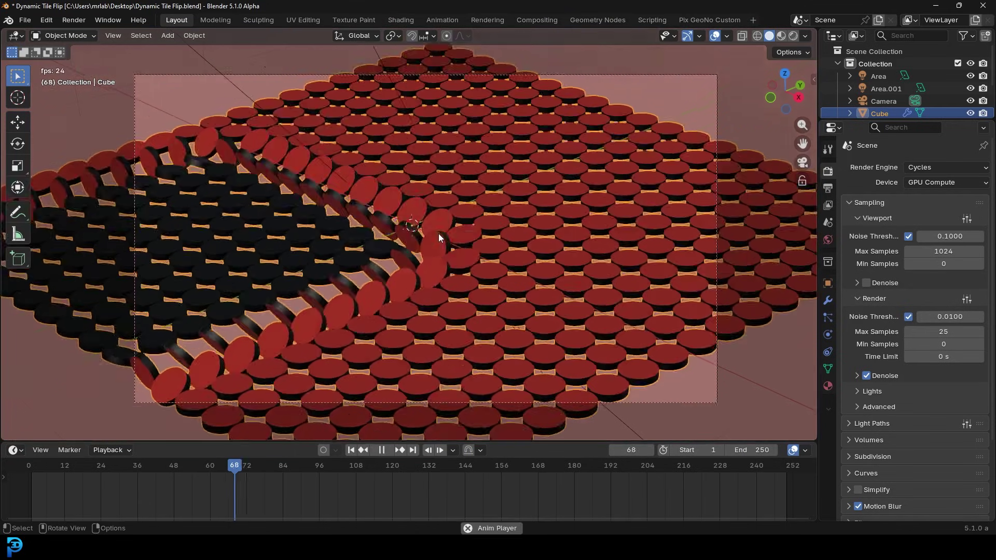
pyautogui.press('z')
pyautogui.click(453, 169)
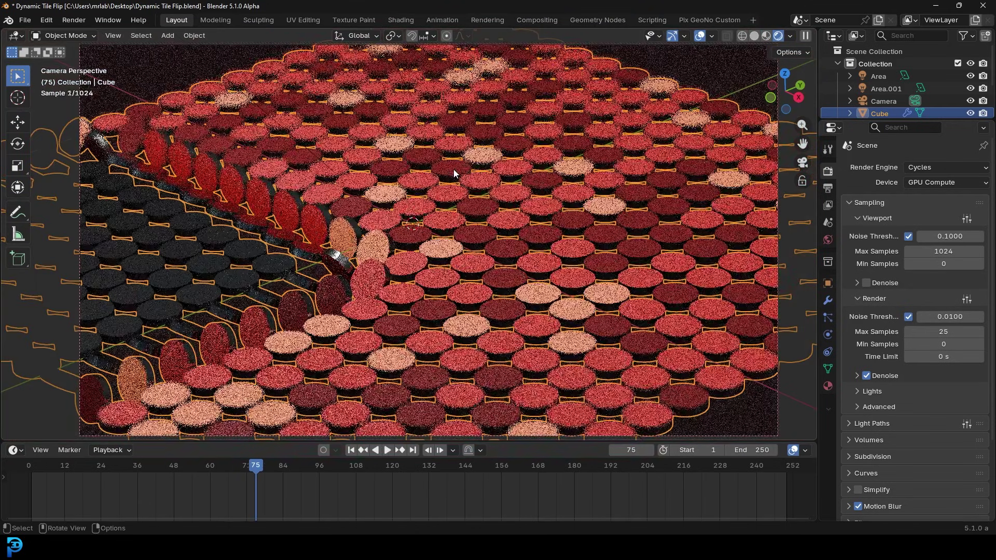
pyautogui.hotkey('alt', 'a')
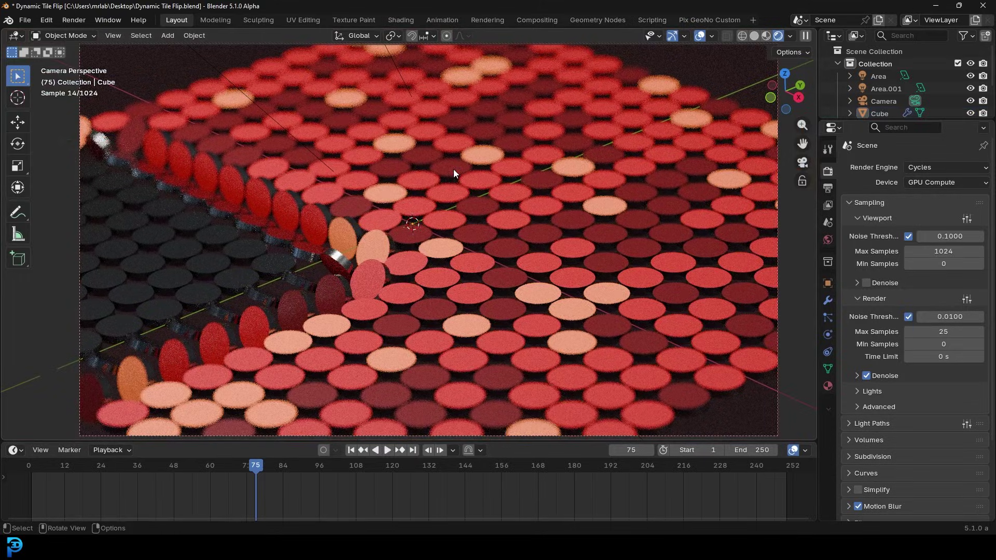